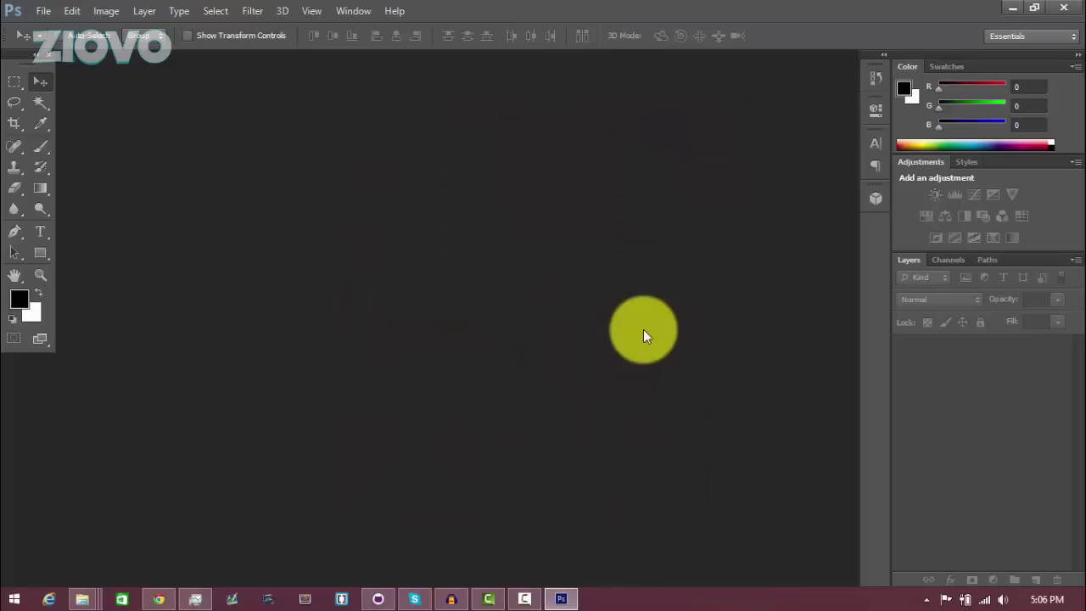
Make a new document 500 px wide by 500 px high with a transparent background.
{"action": "left_click", "coordinate": [53, 8]}
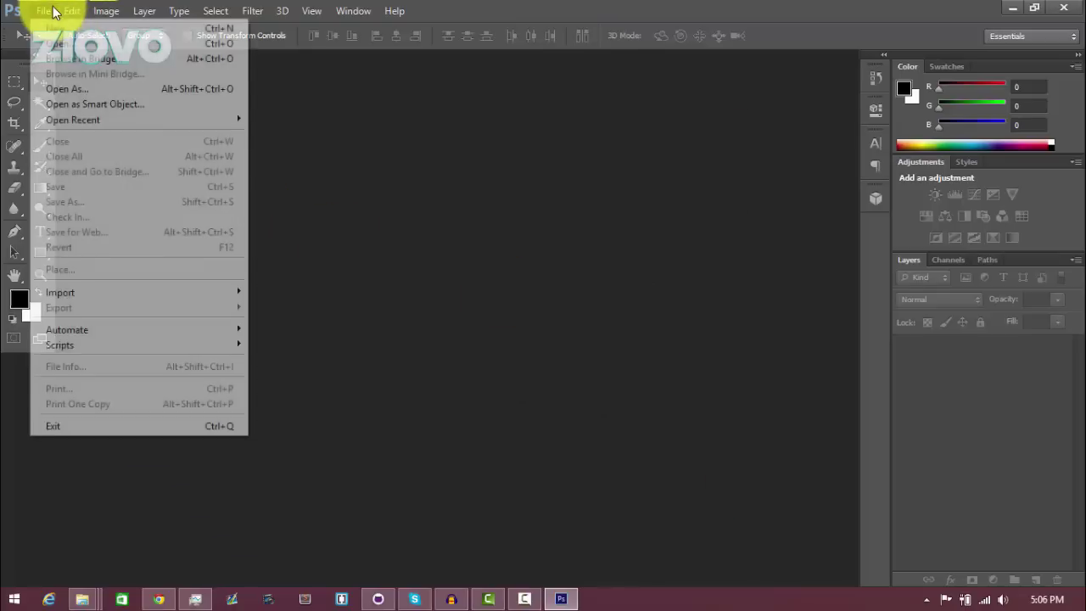
{"action": "left_click", "coordinate": [58, 28]}
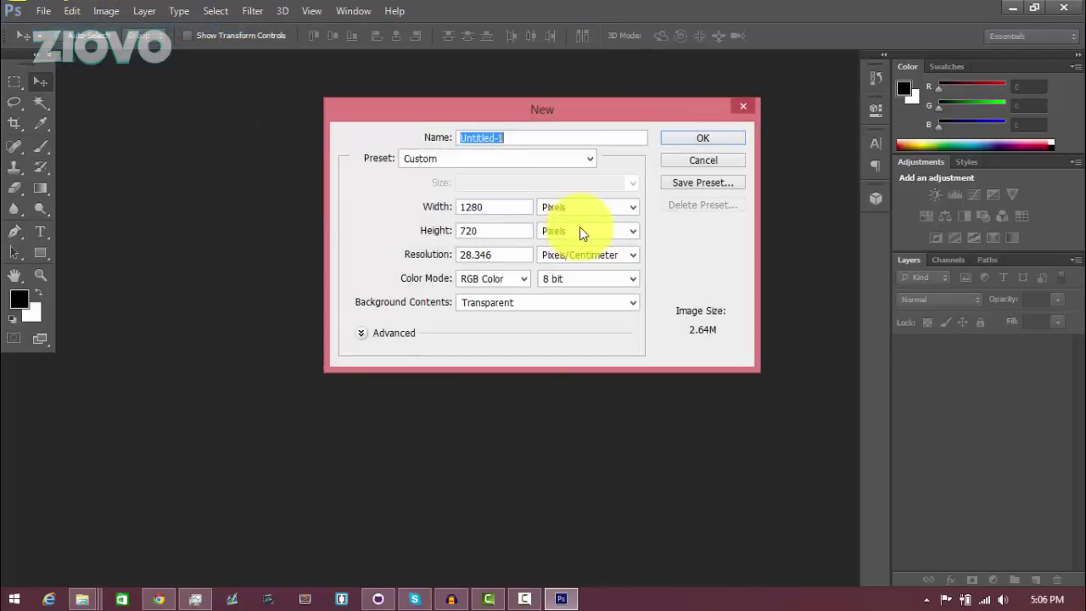
{"action": "left_click_drag", "start_coordinate": [488, 207], "coordinate": [401, 213]}
{"action": "type", "text": "5"}
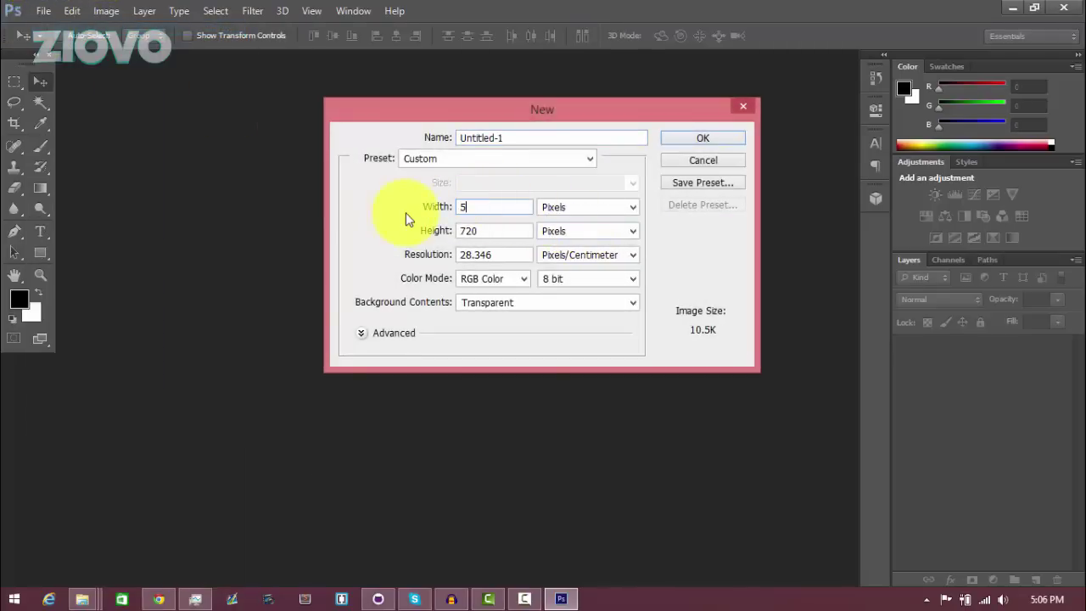
{"action": "type", "text": "00"}
{"action": "key", "text": "Tab"}
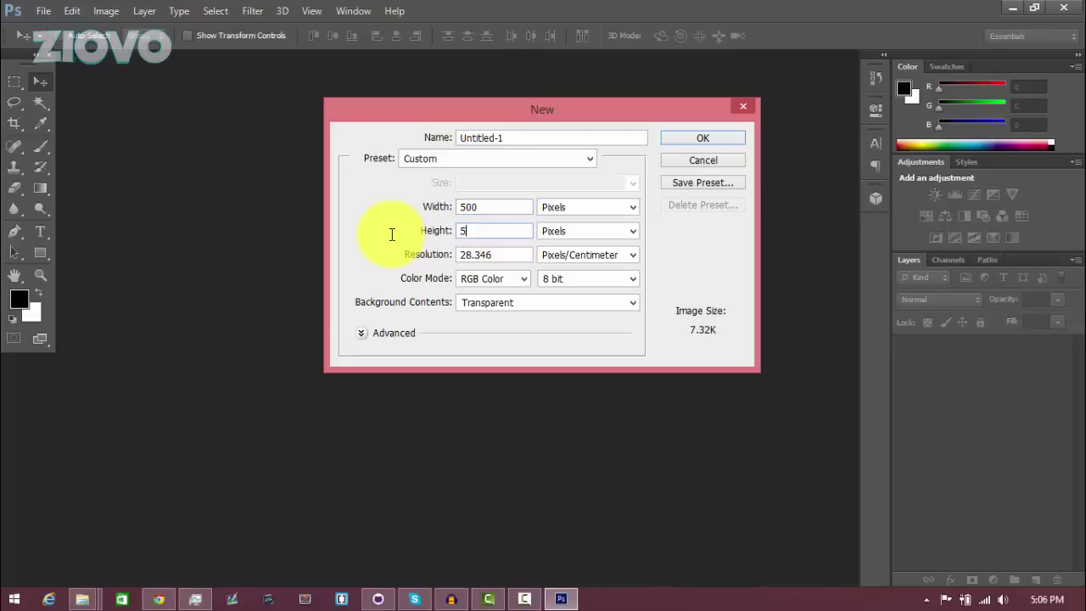
{"action": "type", "text": "500"}
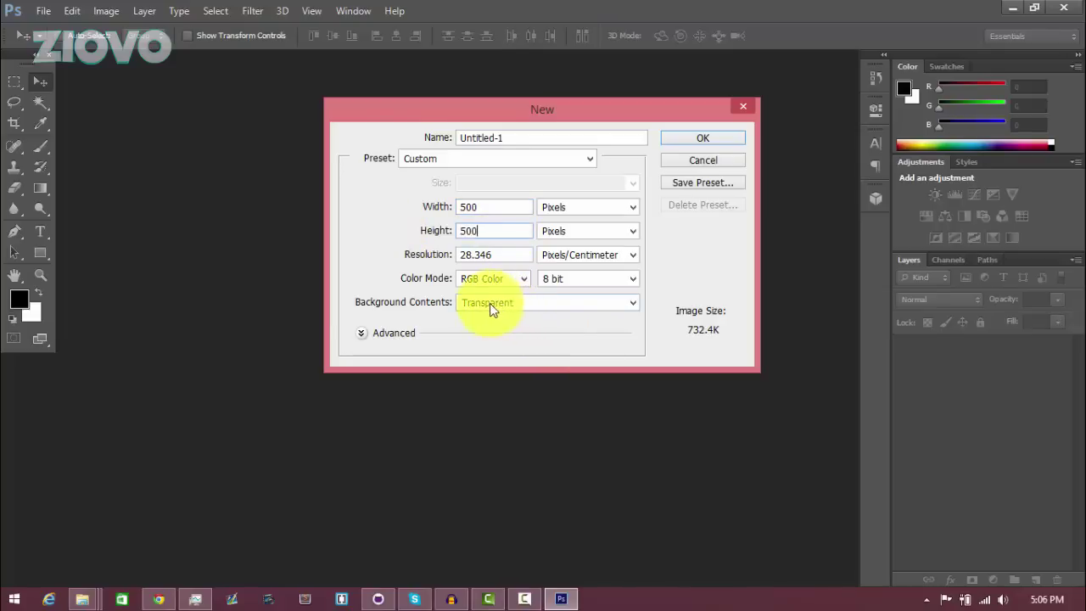
{"action": "left_click", "coordinate": [694, 142]}
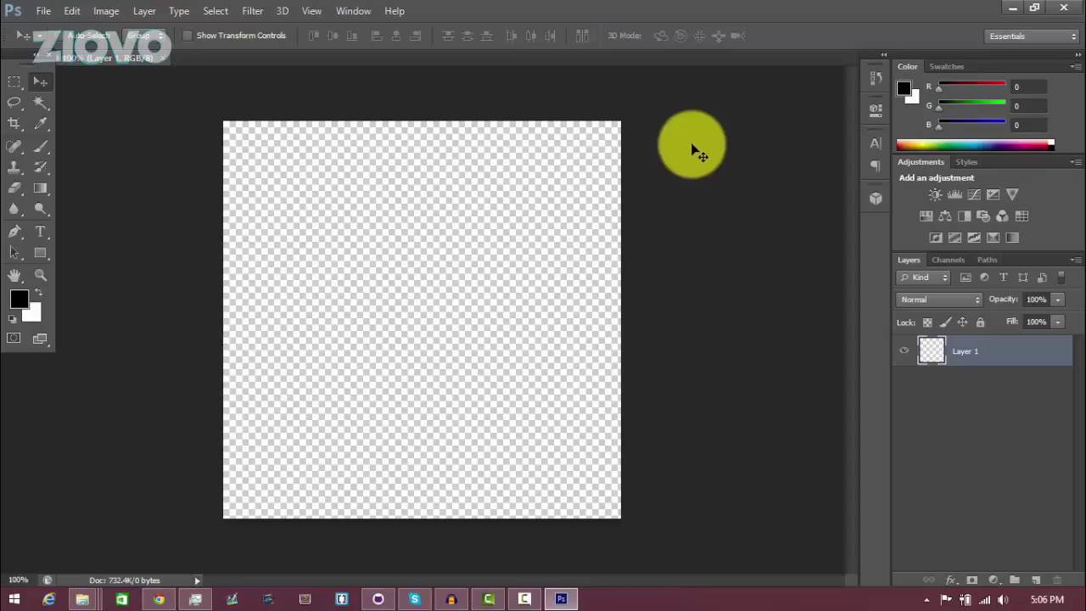
Draw a teal (#1298ac) rectangle covering the whole canvas.
{"action": "left_click", "coordinate": [40, 252]}
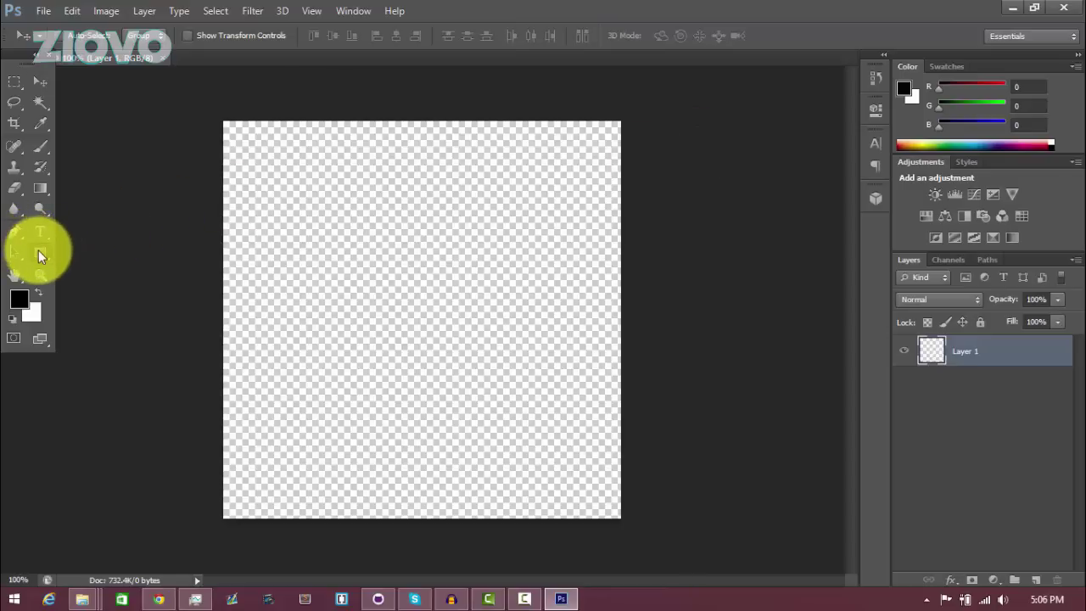
{"action": "left_click", "coordinate": [19, 299]}
{"action": "left_click", "coordinate": [550, 241]}
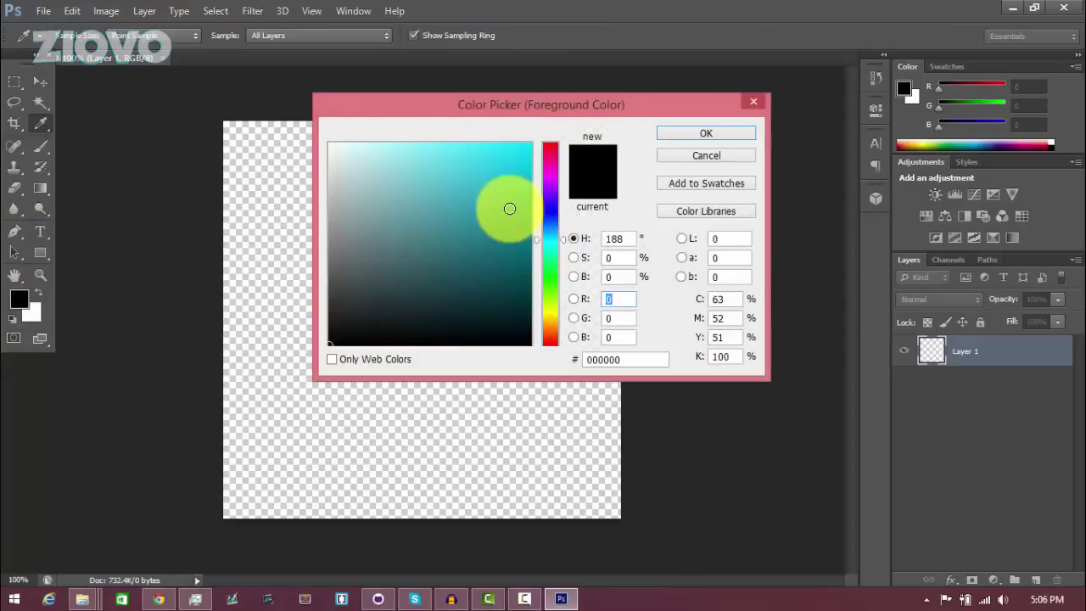
{"action": "left_click", "coordinate": [509, 209]}
{"action": "left_click", "coordinate": [704, 134]}
{"action": "left_click_drag", "start_coordinate": [217, 119], "coordinate": [629, 523]}
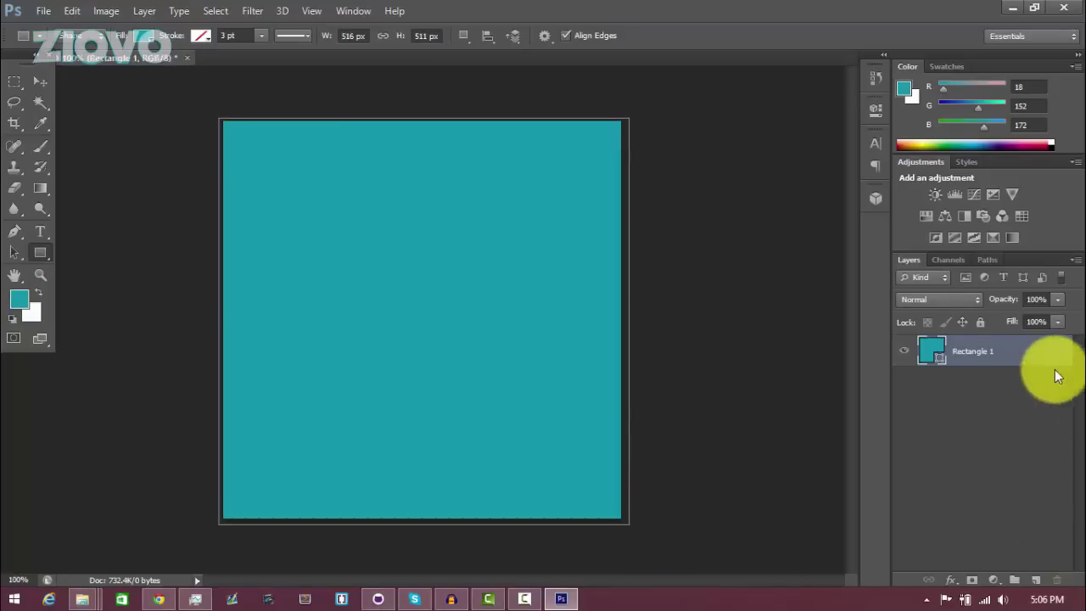
Add a lowered-opacity Gradient Overlay style to the rectangle layer.
{"action": "right_click", "coordinate": [1021, 352]}
{"action": "left_click", "coordinate": [744, 99]}
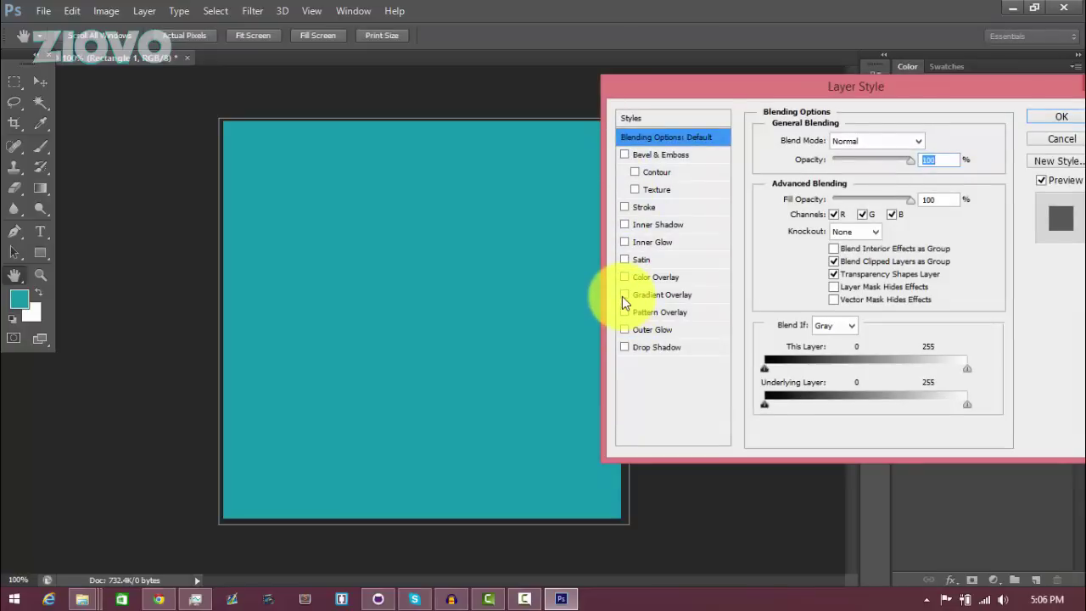
{"action": "left_click", "coordinate": [621, 296]}
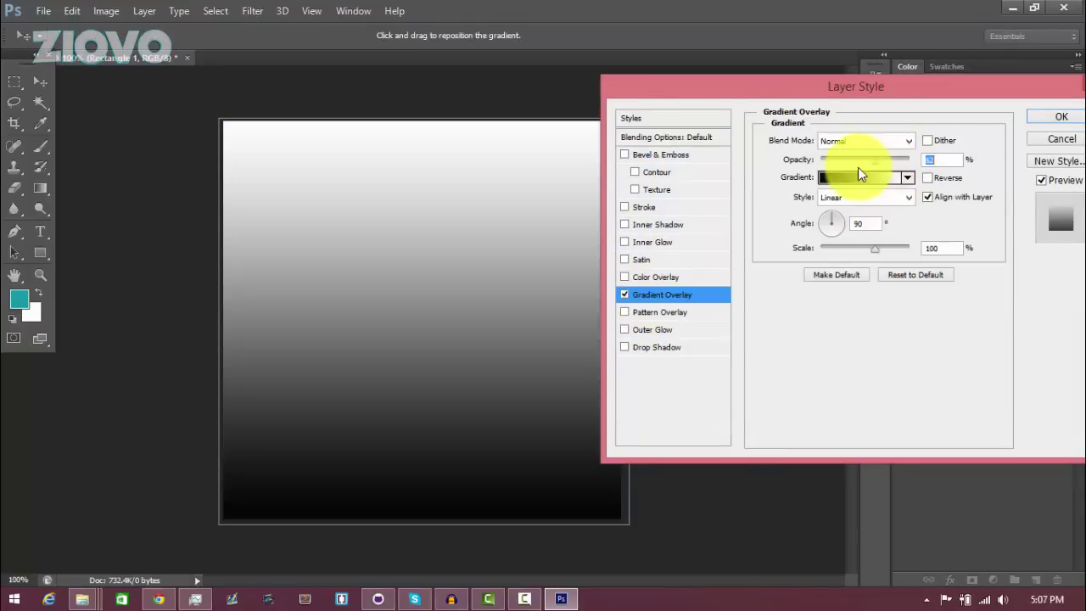
{"action": "left_click_drag", "start_coordinate": [857, 167], "coordinate": [851, 162]}
{"action": "left_click", "coordinate": [1067, 119]}
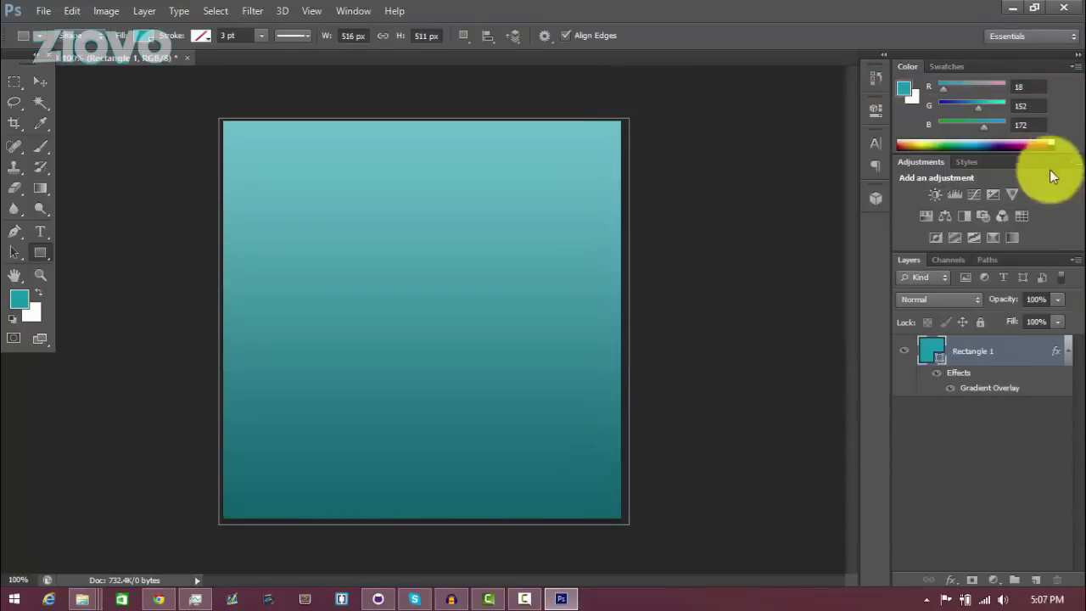
{"action": "right_click", "coordinate": [1014, 343]}
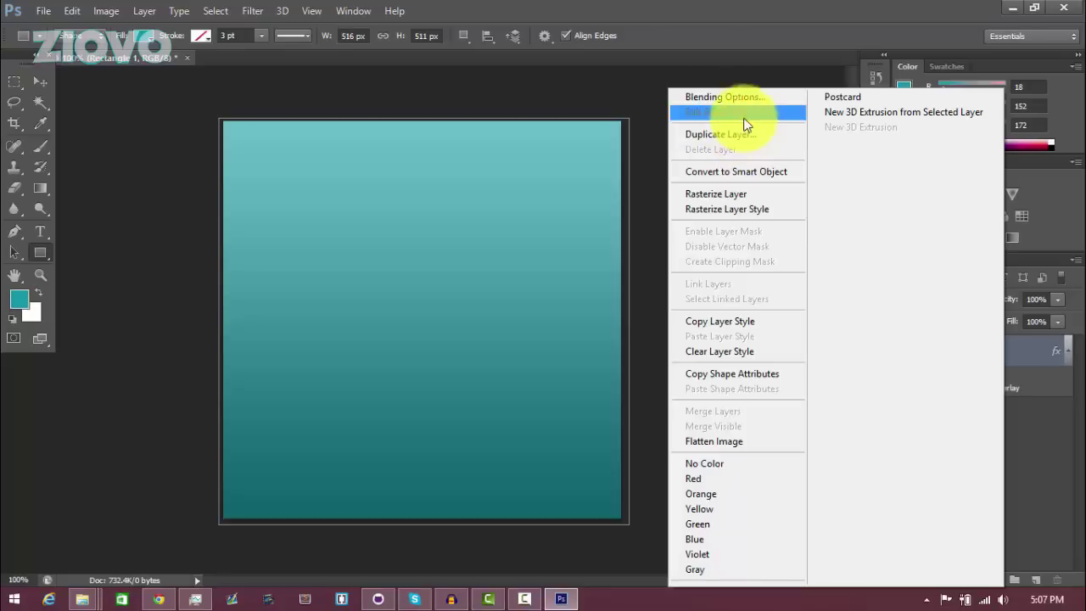
Bring the browser's image searches forward and scroll through the current results.
{"action": "left_click", "coordinate": [169, 604]}
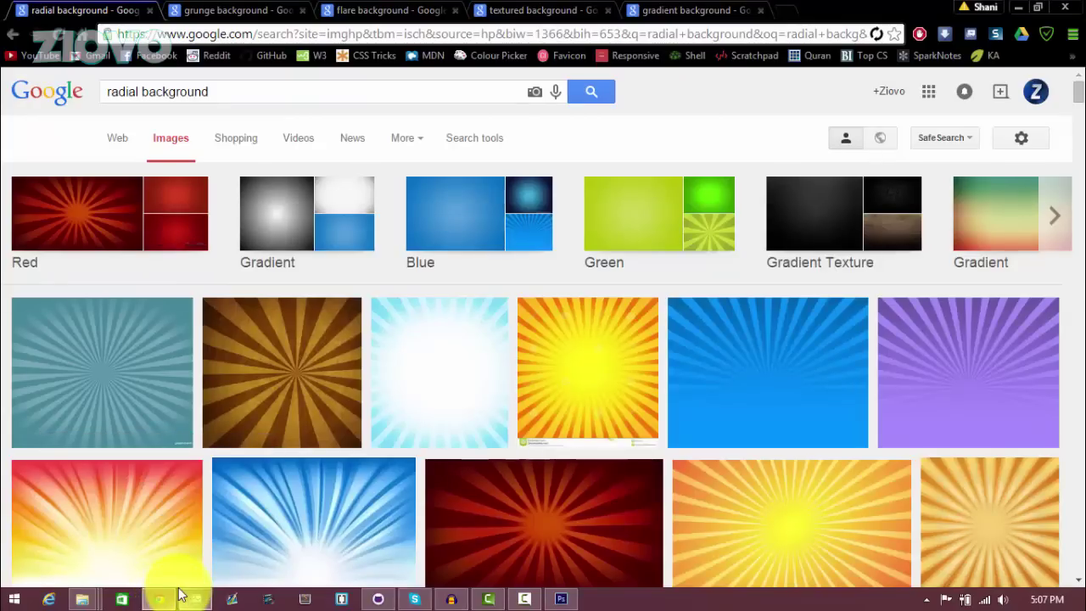
{"action": "mouse_move", "coordinate": [180, 596]}
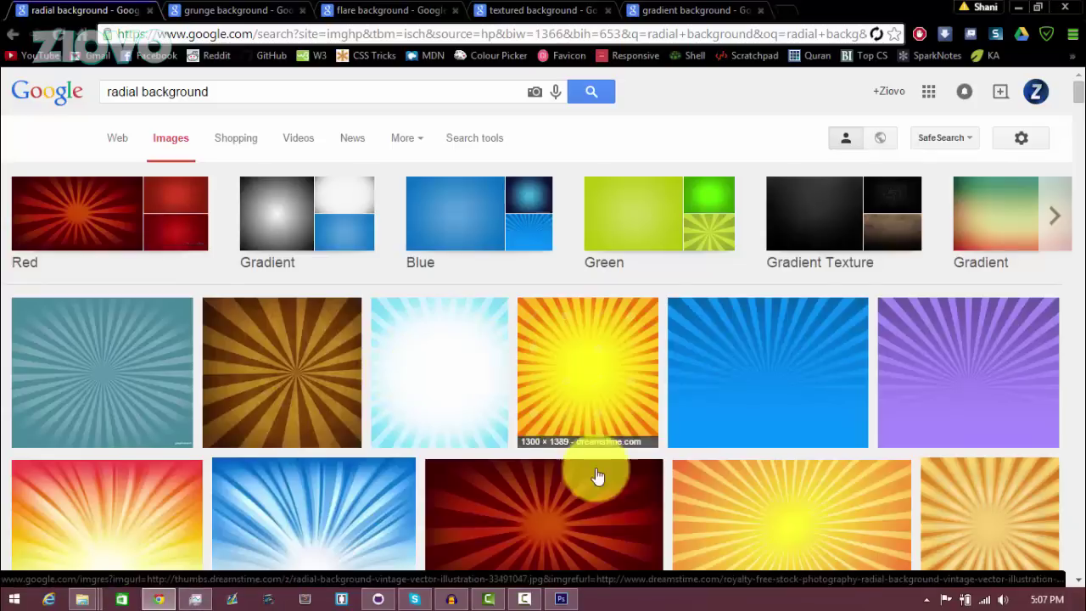
{"action": "double_click", "coordinate": [109, 100]}
{"action": "left_click_drag", "start_coordinate": [108, 99], "coordinate": [317, 109]}
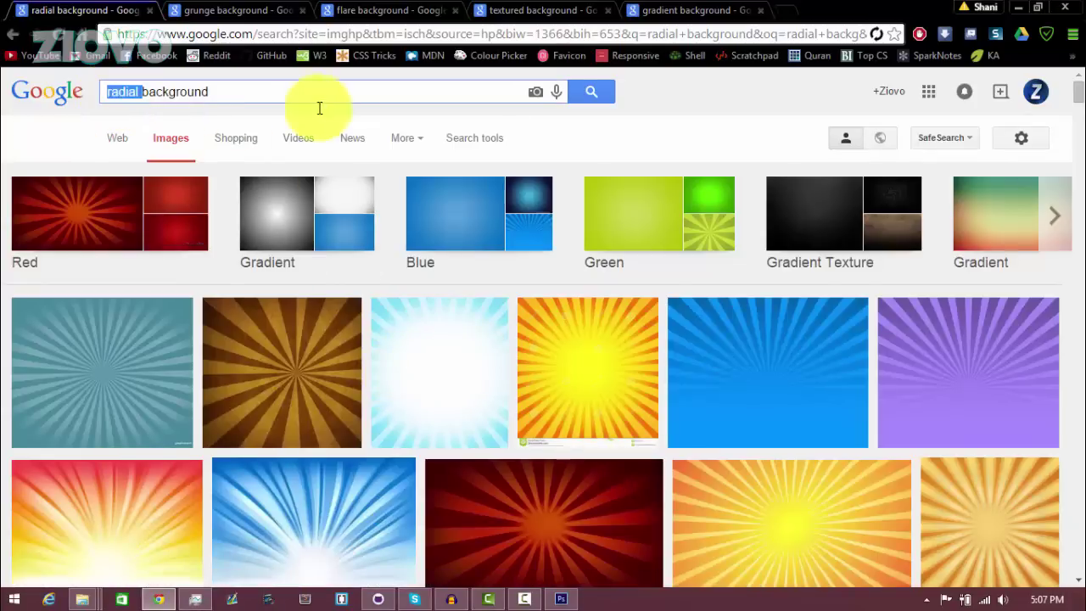
{"action": "scroll", "coordinate": [344, 331], "scroll_direction": "down", "scroll_amount": 2}
{"action": "scroll", "coordinate": [392, 328], "scroll_direction": "down", "scroll_amount": 1}
{"action": "scroll", "coordinate": [456, 330], "scroll_direction": "down", "scroll_amount": 3}
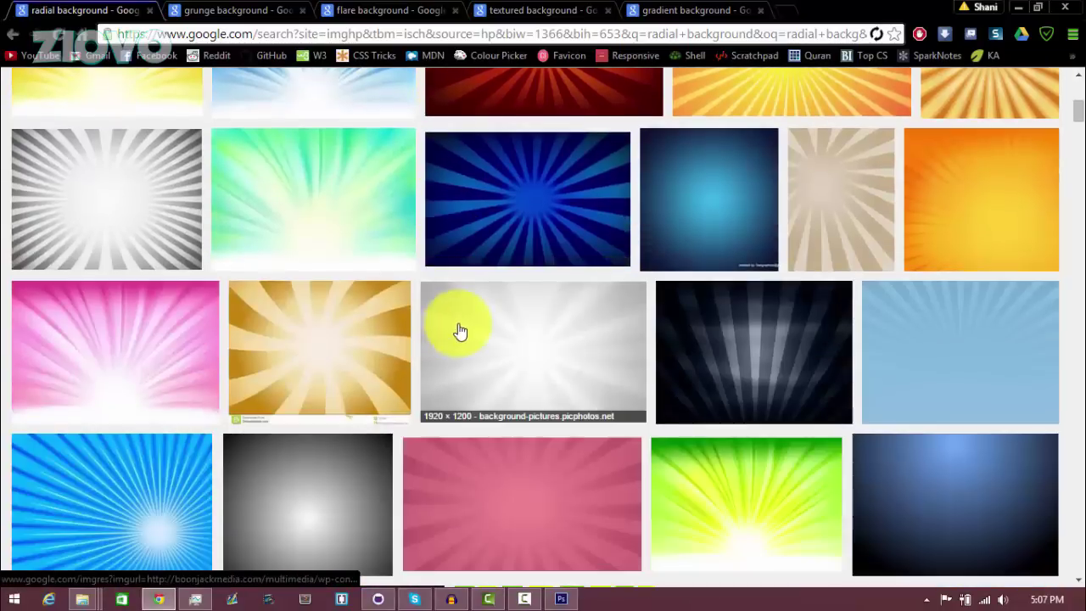
{"action": "scroll", "coordinate": [456, 318], "scroll_direction": "up", "scroll_amount": 5}
Browse the grunge background and flare background image results.
{"action": "left_click", "coordinate": [223, 11]}
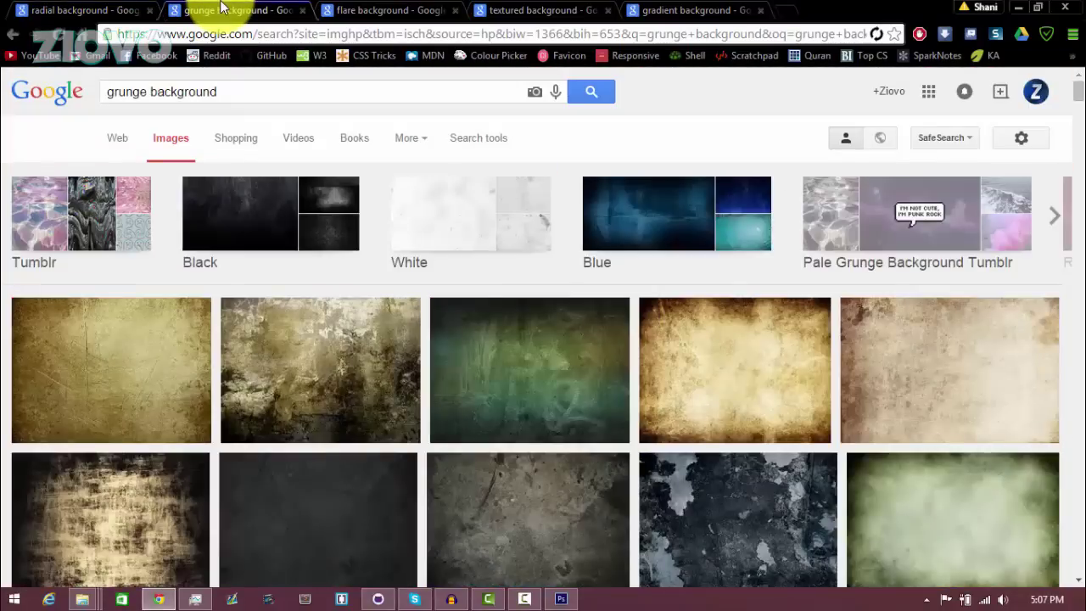
{"action": "scroll", "coordinate": [509, 281], "scroll_direction": "down", "scroll_amount": 5}
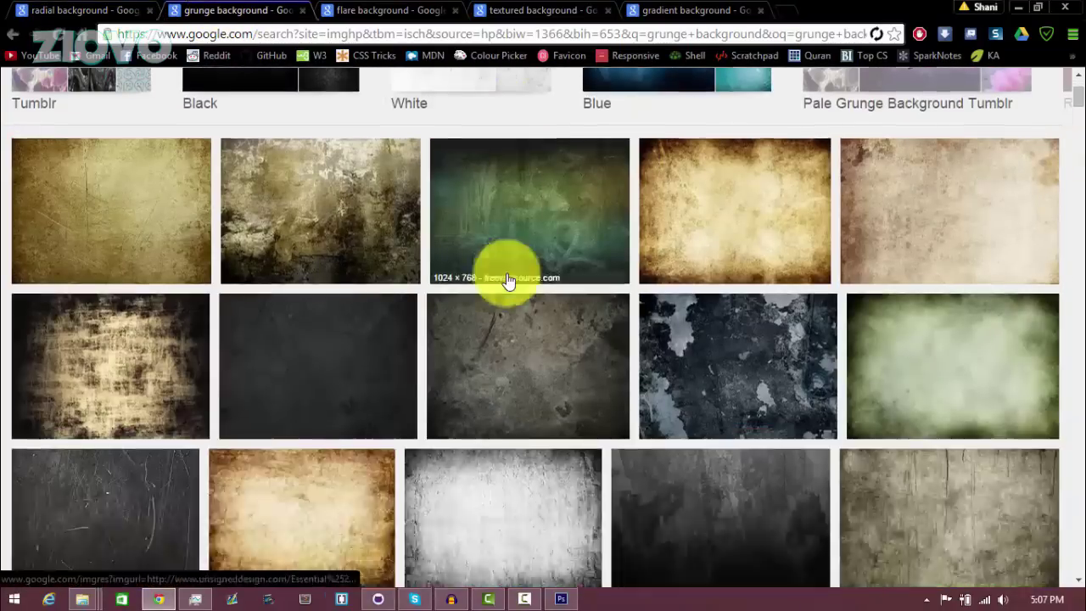
{"action": "scroll", "coordinate": [523, 276], "scroll_direction": "down", "scroll_amount": 2}
{"action": "scroll", "coordinate": [523, 284], "scroll_direction": "up", "scroll_amount": 7}
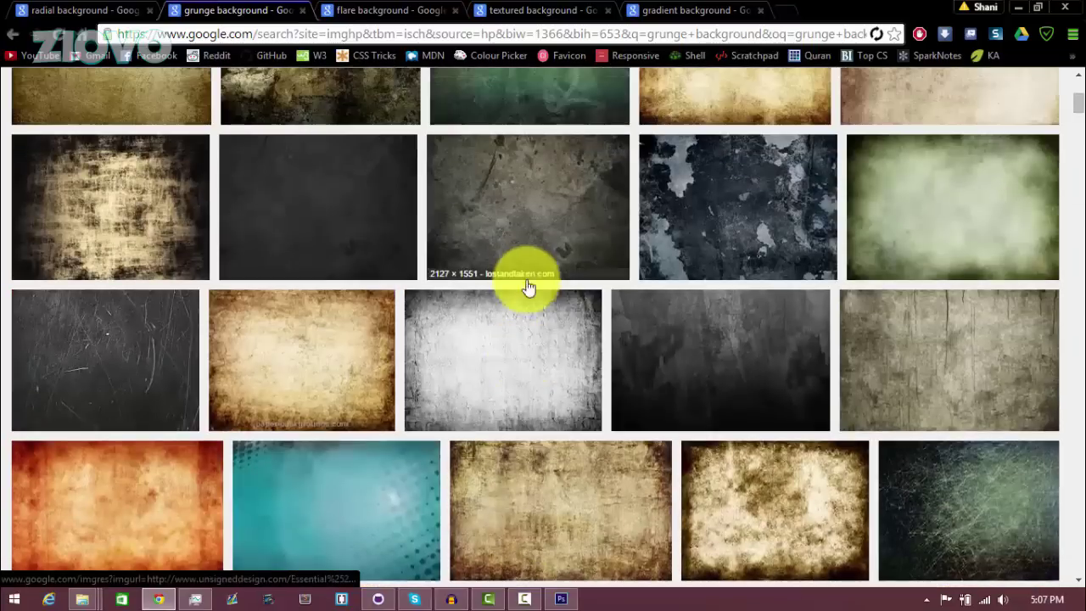
{"action": "left_click", "coordinate": [409, 10]}
{"action": "scroll", "coordinate": [619, 367], "scroll_direction": "down", "scroll_amount": 4}
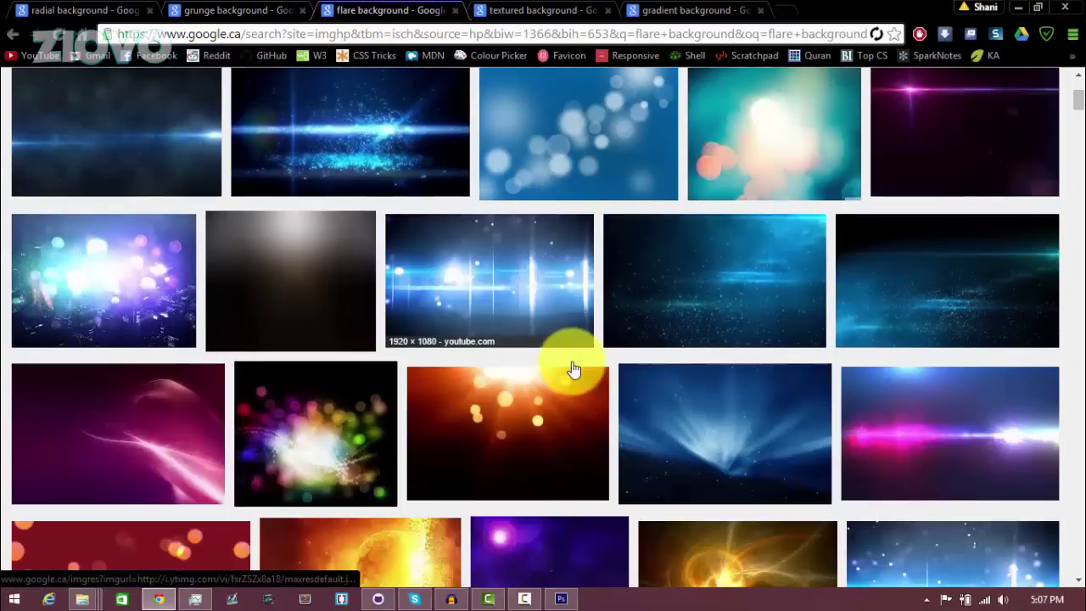
{"action": "scroll", "coordinate": [575, 358], "scroll_direction": "up", "scroll_amount": 3}
{"action": "scroll", "coordinate": [583, 363], "scroll_direction": "up", "scroll_amount": 1}
Browse the textured and gradient background results, then return to the radial background results.
{"action": "left_click", "coordinate": [501, 11]}
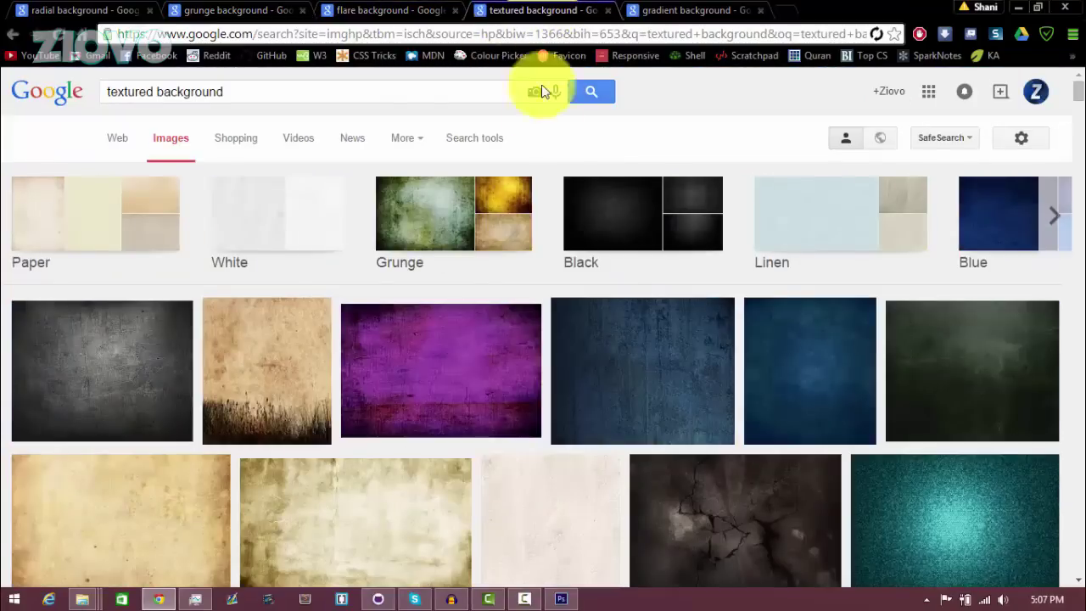
{"action": "scroll", "coordinate": [779, 365], "scroll_direction": "down", "scroll_amount": 1}
{"action": "scroll", "coordinate": [779, 366], "scroll_direction": "down", "scroll_amount": 7}
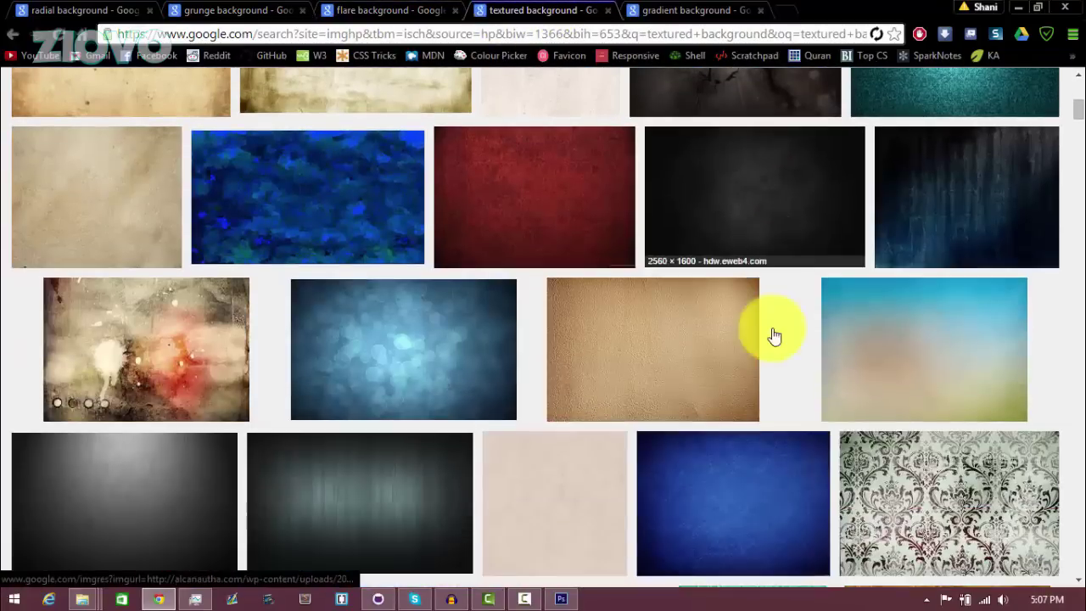
{"action": "scroll", "coordinate": [441, 277], "scroll_direction": "up", "scroll_amount": 8}
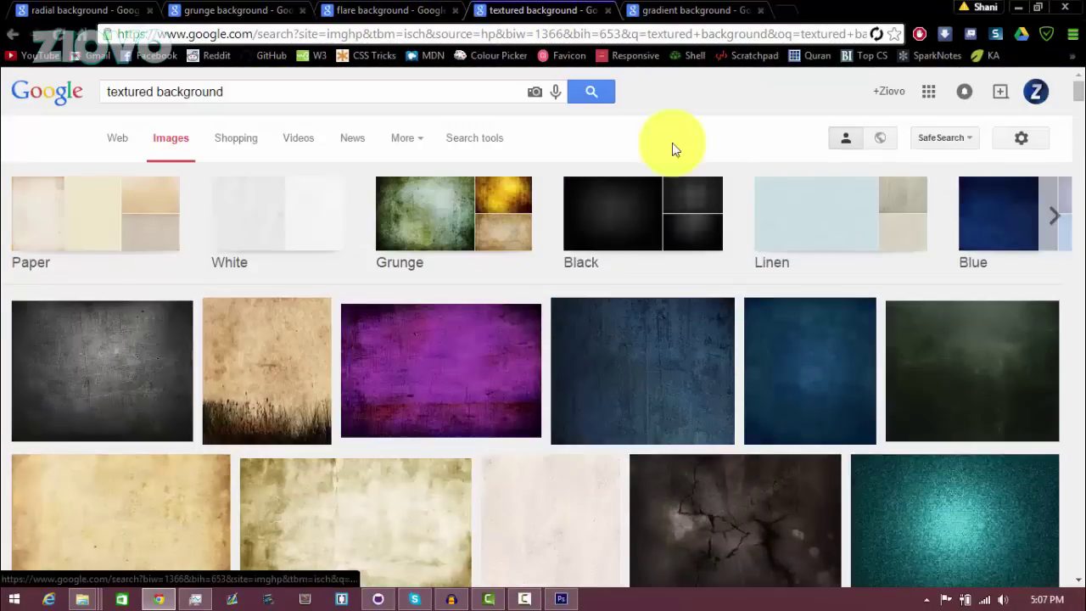
{"action": "left_click", "coordinate": [676, 10]}
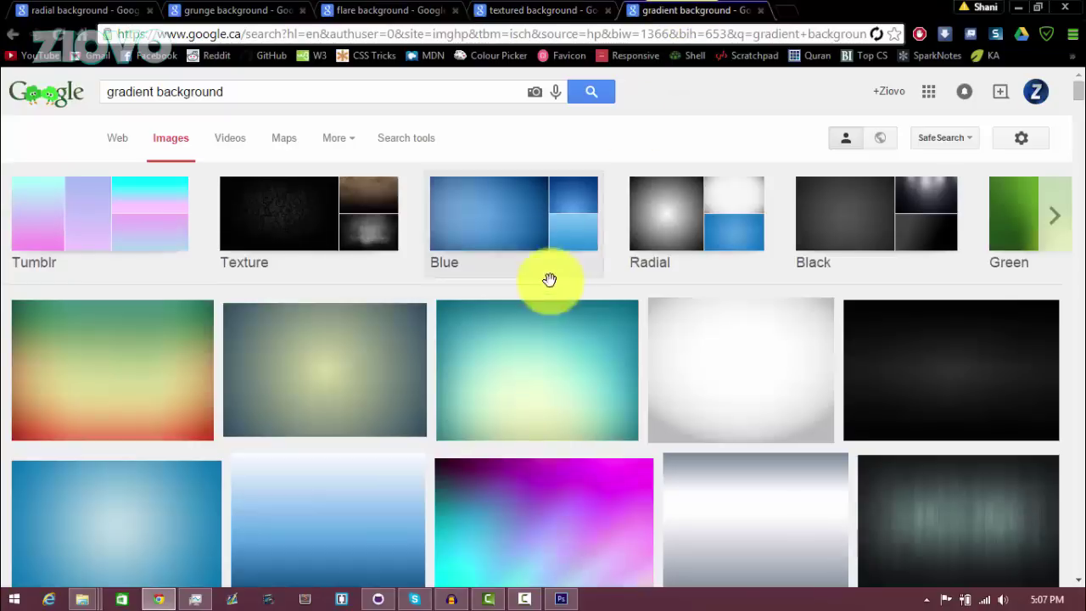
{"action": "scroll", "coordinate": [573, 330], "scroll_direction": "down", "scroll_amount": 2}
{"action": "scroll", "coordinate": [571, 329], "scroll_direction": "down", "scroll_amount": 3}
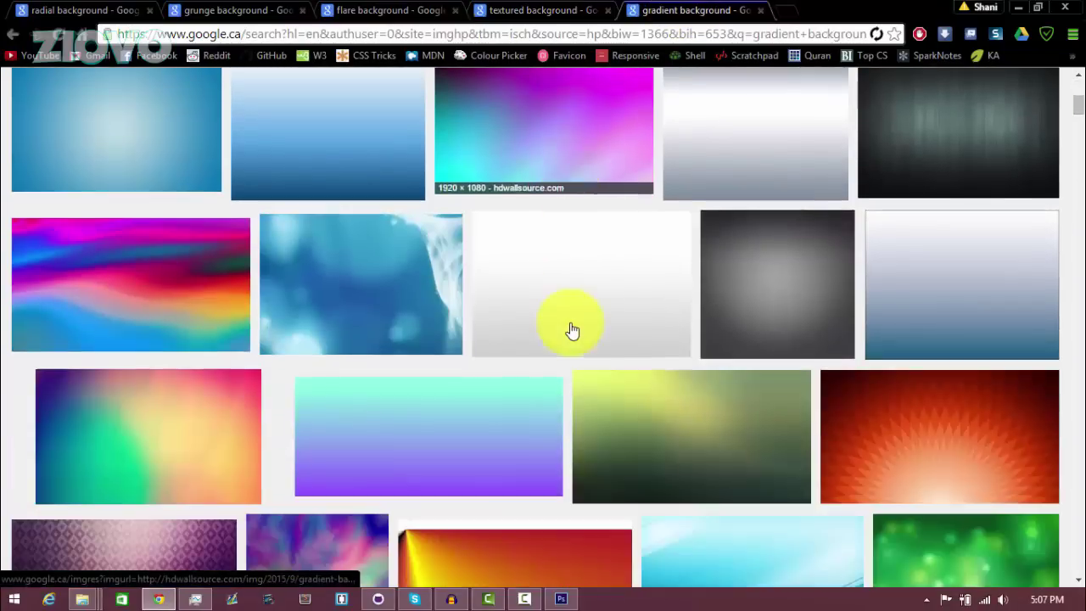
{"action": "scroll", "coordinate": [624, 366], "scroll_direction": "up", "scroll_amount": 3}
{"action": "scroll", "coordinate": [623, 367], "scroll_direction": "up", "scroll_amount": 2}
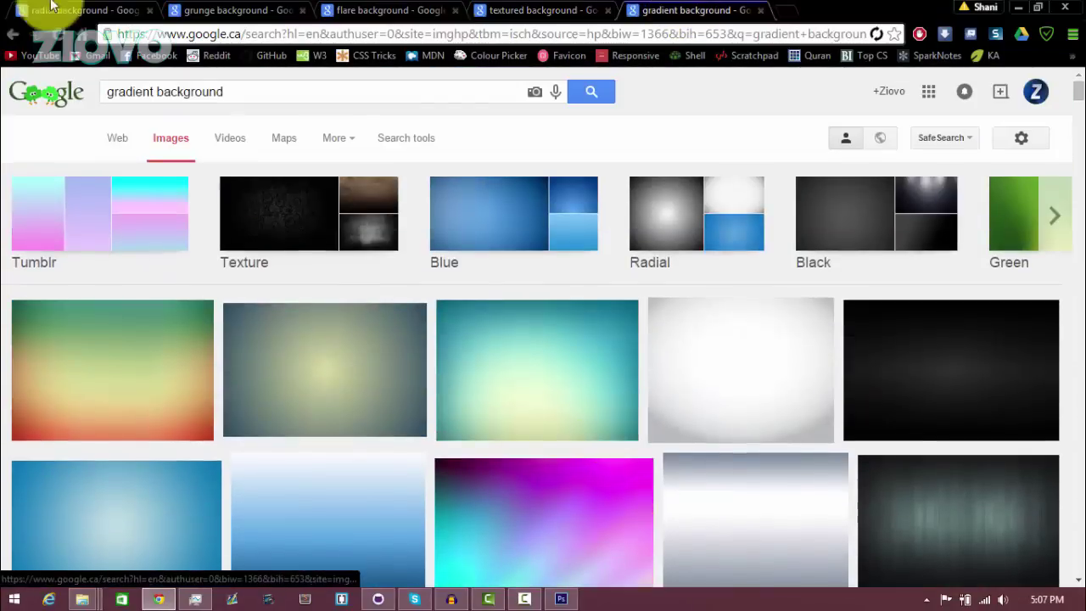
{"action": "left_click", "coordinate": [81, 10]}
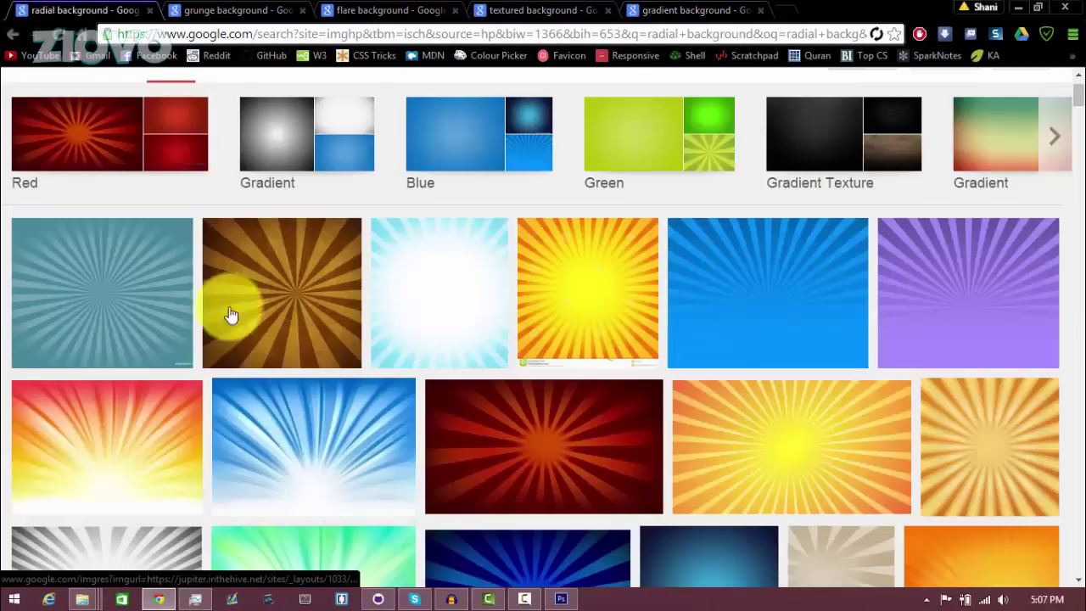
Open the brown grunge starburst image at full size.
{"action": "scroll", "coordinate": [189, 308], "scroll_direction": "down", "scroll_amount": 2}
{"action": "scroll", "coordinate": [233, 274], "scroll_direction": "up", "scroll_amount": 2}
{"action": "left_click", "coordinate": [262, 265]}
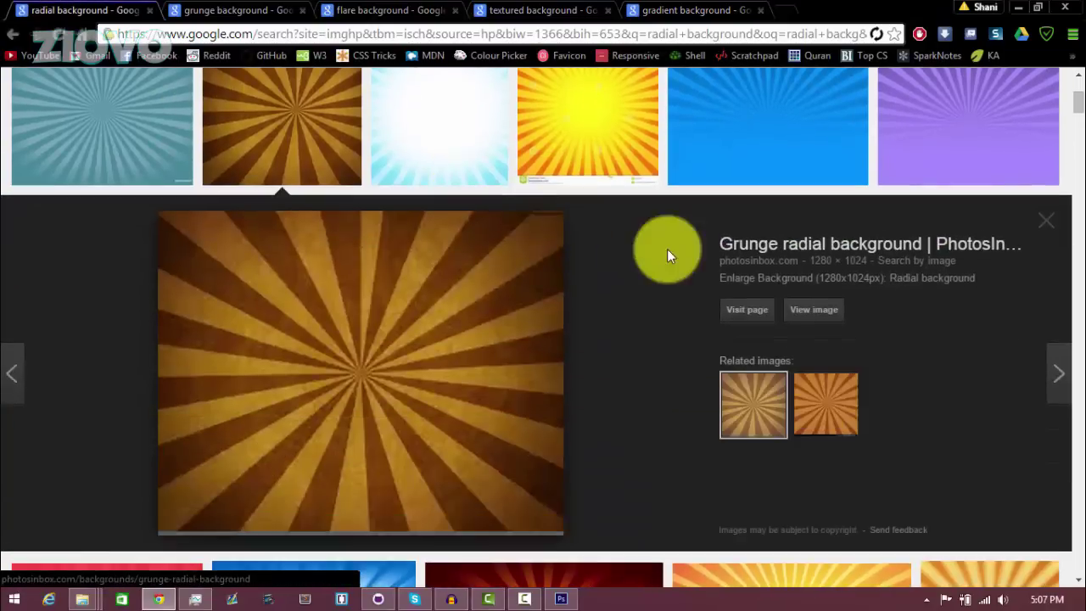
{"action": "left_click", "coordinate": [832, 312]}
Save the starburst to Downloads as radial.jpg and return to Photoshop.
{"action": "right_click", "coordinate": [345, 243]}
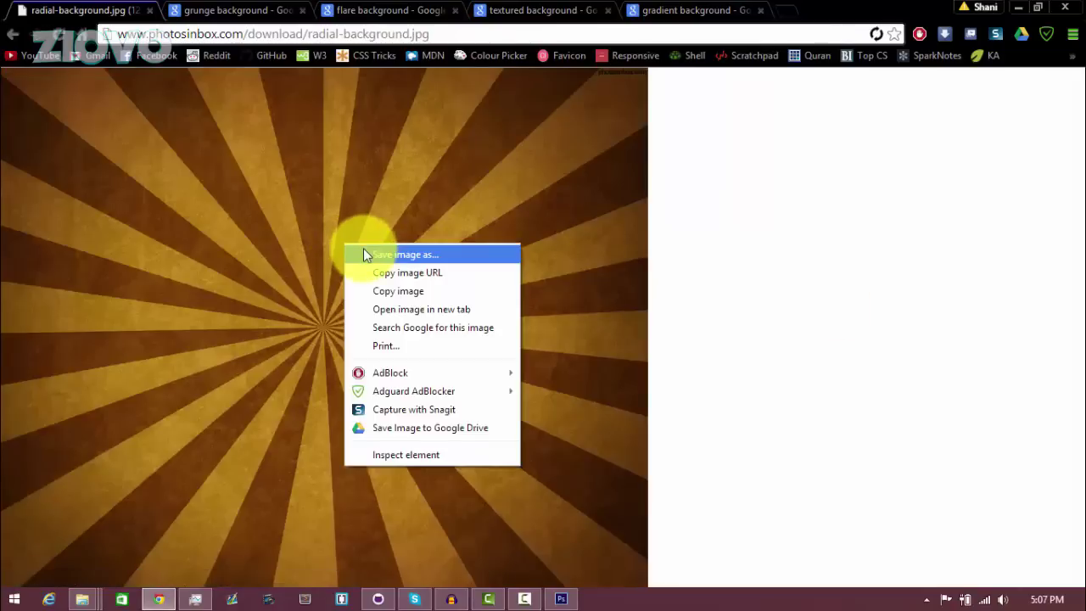
{"action": "left_click", "coordinate": [364, 250]}
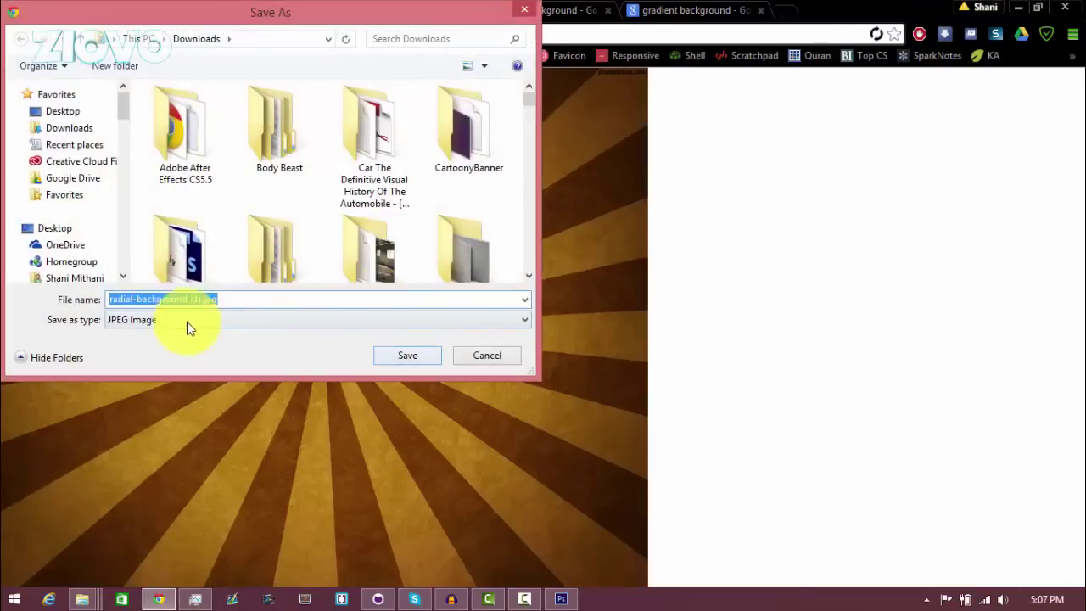
{"action": "type", "text": "radi"}
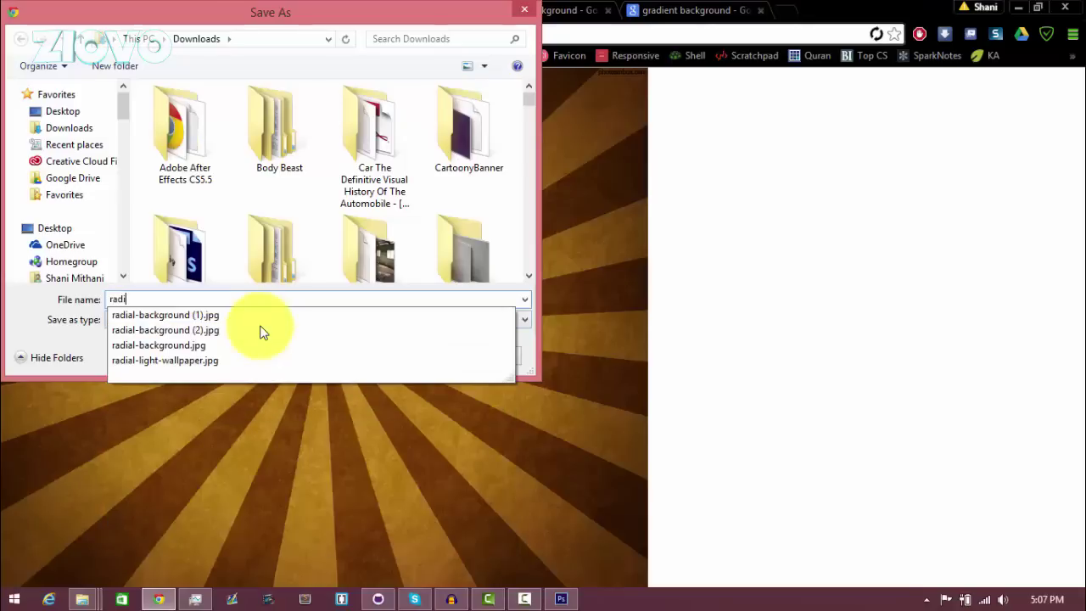
{"action": "type", "text": "al"}
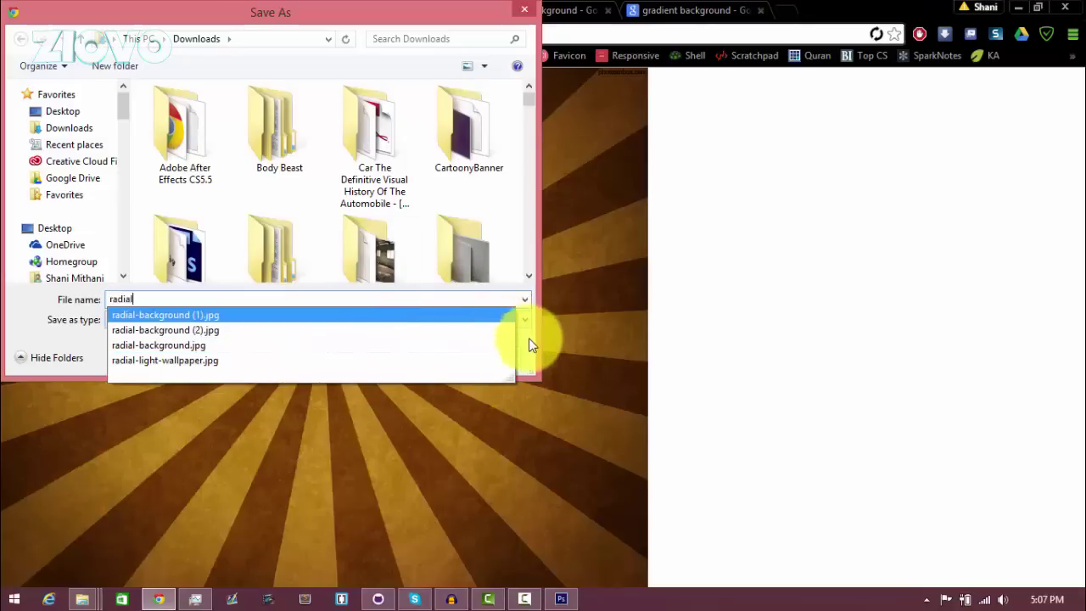
{"action": "left_click", "coordinate": [529, 337]}
{"action": "left_click", "coordinate": [417, 354]}
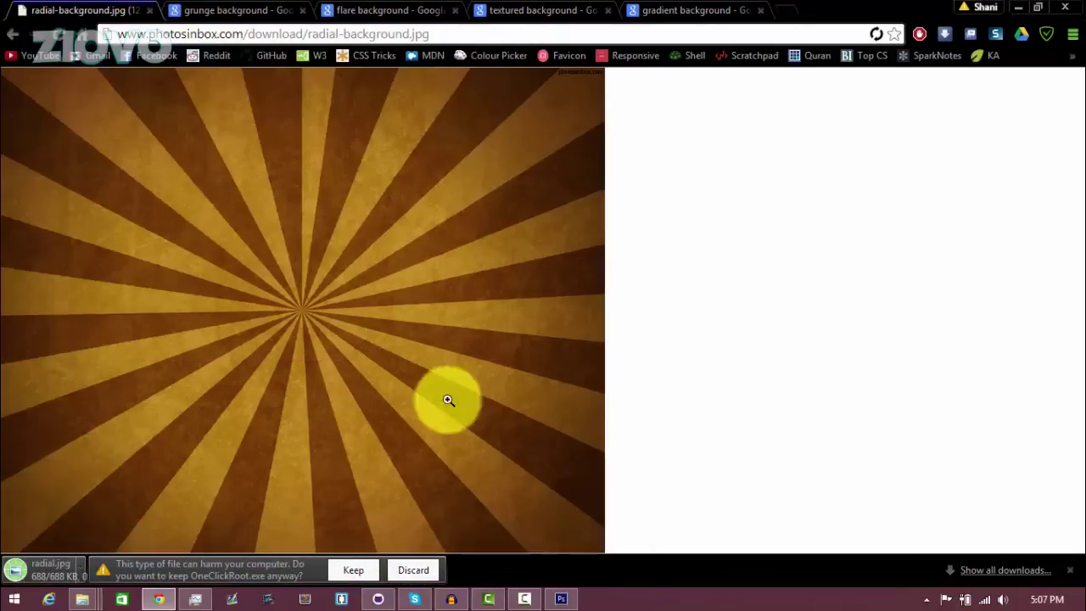
{"action": "left_click", "coordinate": [560, 599]}
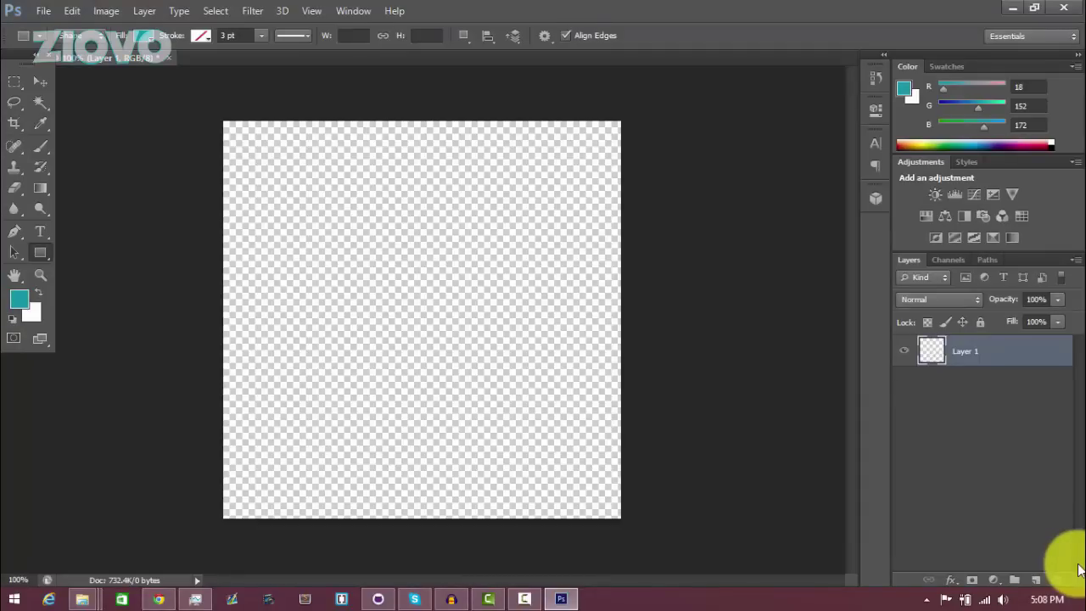
Place radial.jpg, enlarge it to about 55%, centre it over the canvas, and commit.
{"action": "left_click", "coordinate": [43, 11]}
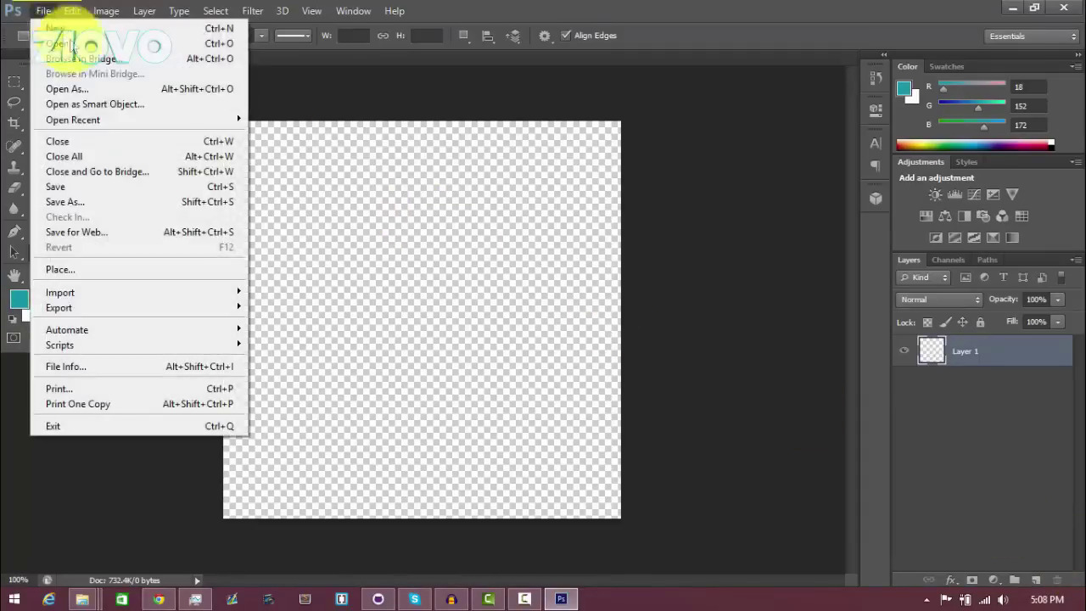
{"action": "left_click", "coordinate": [159, 270]}
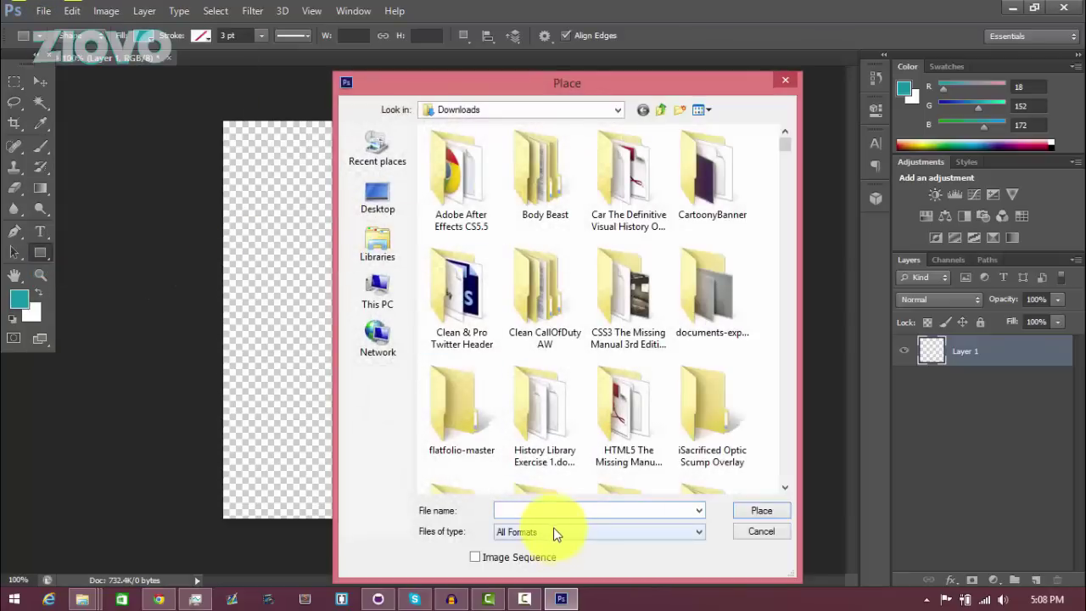
{"action": "type", "text": "rad"}
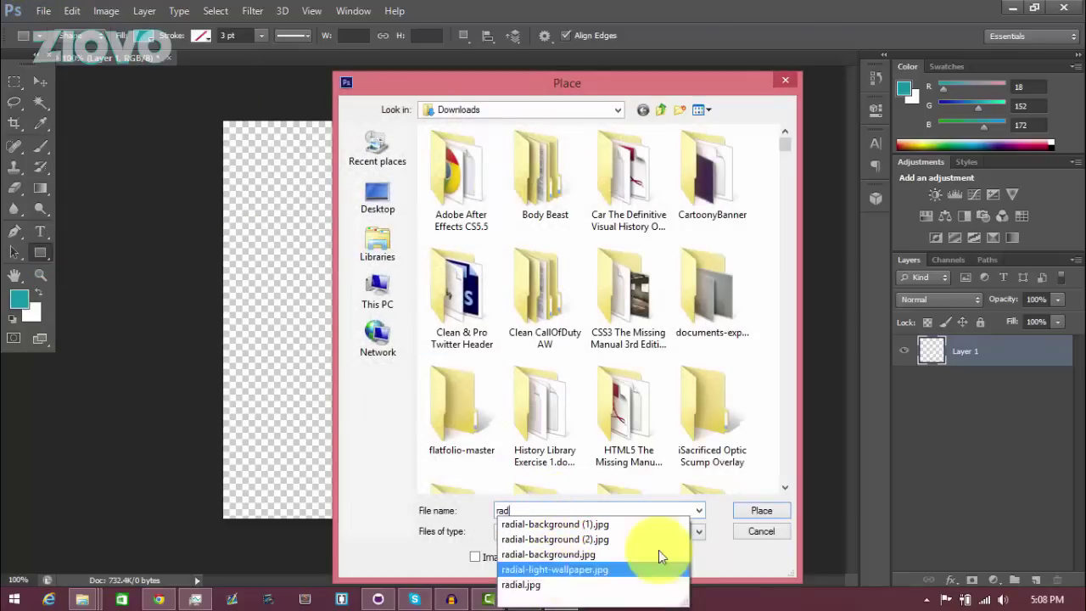
{"action": "left_click", "coordinate": [556, 585]}
{"action": "left_click", "coordinate": [751, 516]}
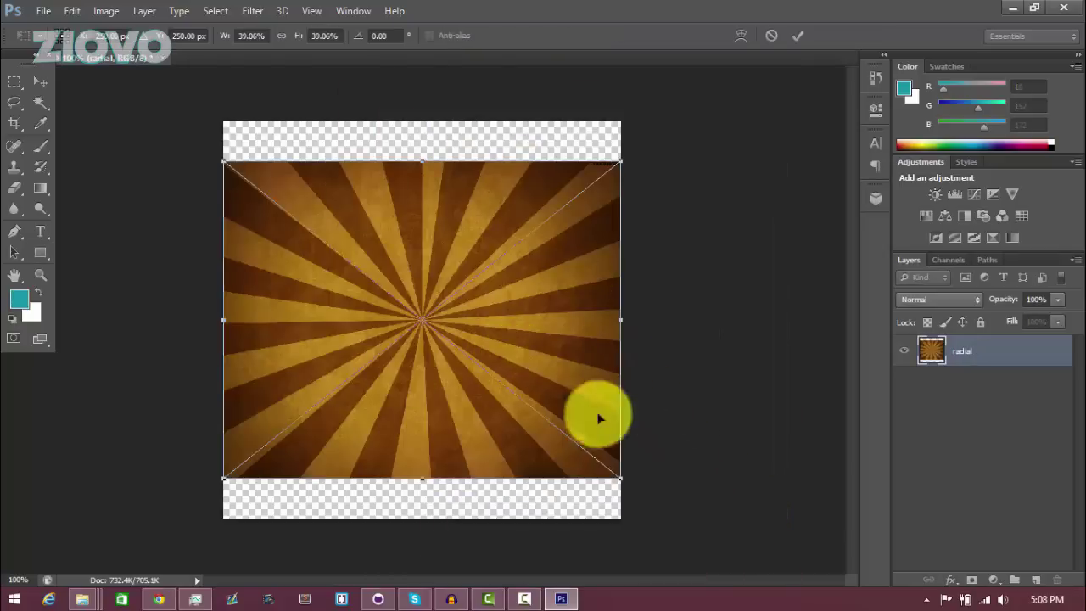
{"action": "left_click_drag", "start_coordinate": [617, 479], "coordinate": [785, 609]}
{"action": "left_click_drag", "start_coordinate": [585, 324], "coordinate": [519, 259]}
{"action": "left_click", "coordinate": [794, 37]}
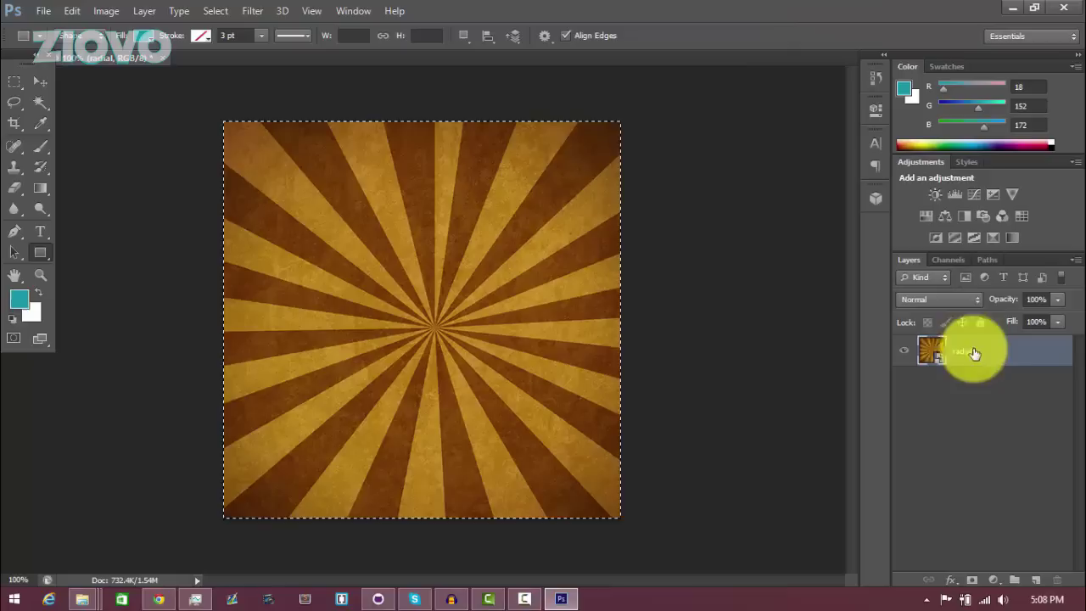
Align the radial layer's bottom edges and horizontal centres to the canvas, then deselect.
{"action": "left_click", "coordinate": [145, 11]}
{"action": "mouse_move", "coordinate": [259, 404]}
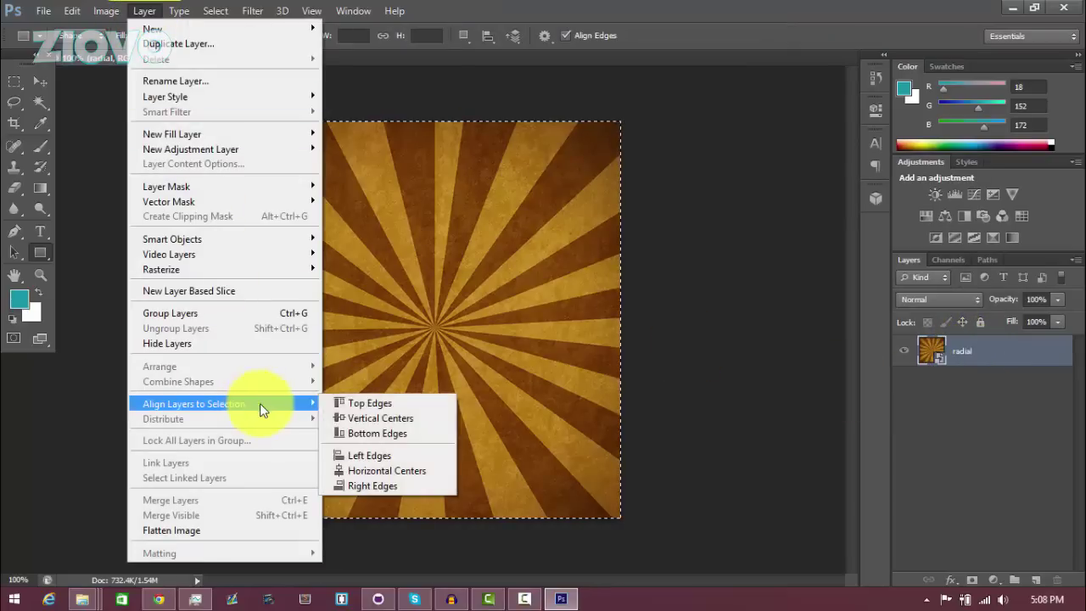
{"action": "left_click", "coordinate": [368, 427]}
{"action": "left_click", "coordinate": [146, 10]}
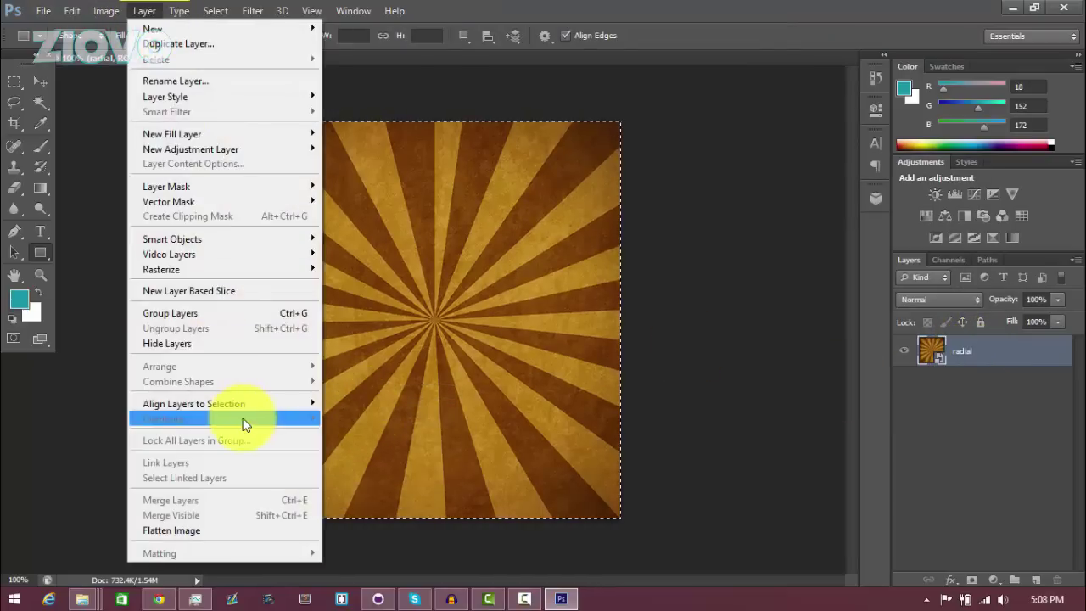
{"action": "mouse_move", "coordinate": [255, 405]}
{"action": "left_click", "coordinate": [393, 466]}
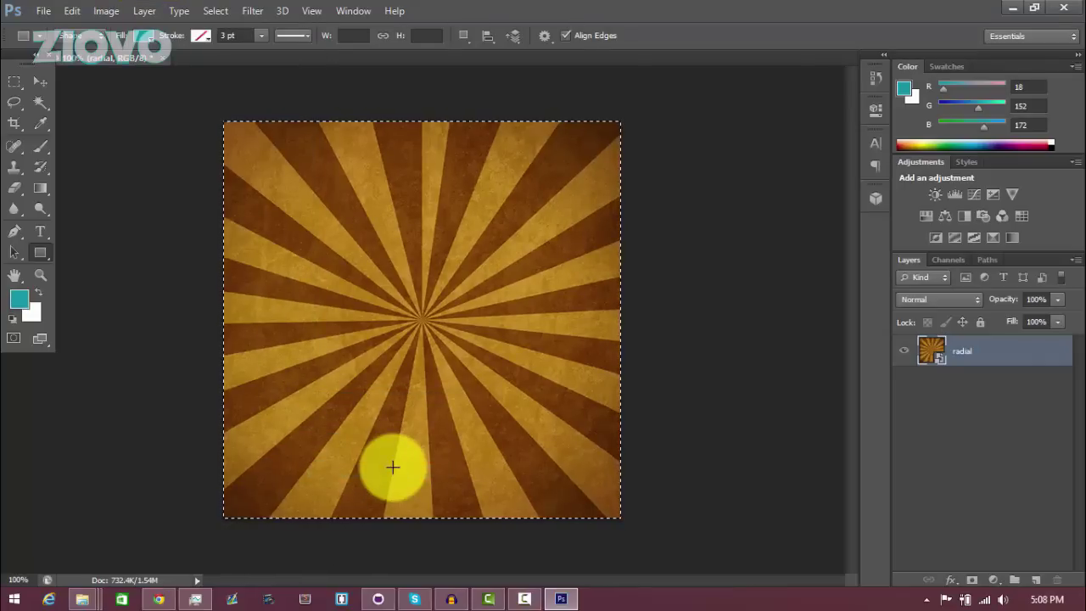
{"action": "key", "text": "ctrl+d"}
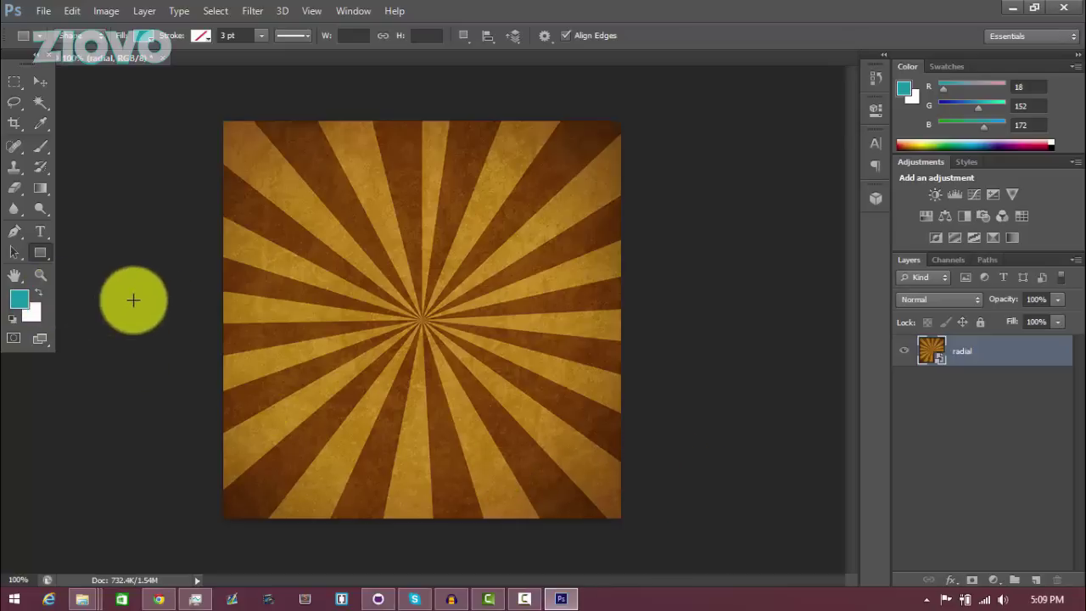
Add a Color Overlay to the radial layer, initially black, at 62% opacity.
{"action": "right_click", "coordinate": [981, 358]}
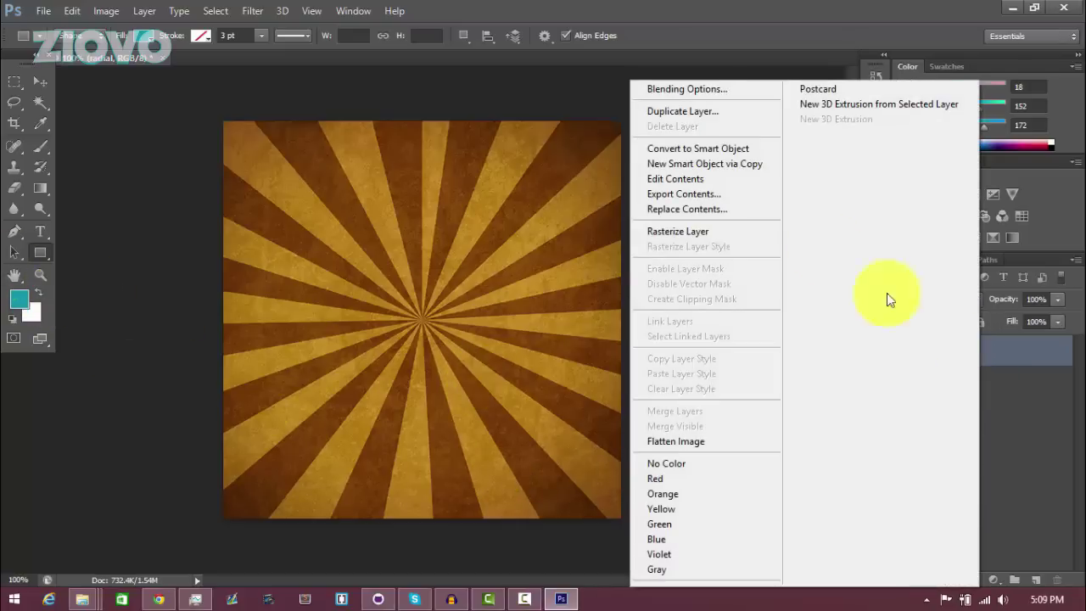
{"action": "left_click", "coordinate": [686, 89]}
{"action": "left_click_drag", "start_coordinate": [626, 101], "coordinate": [712, 127]}
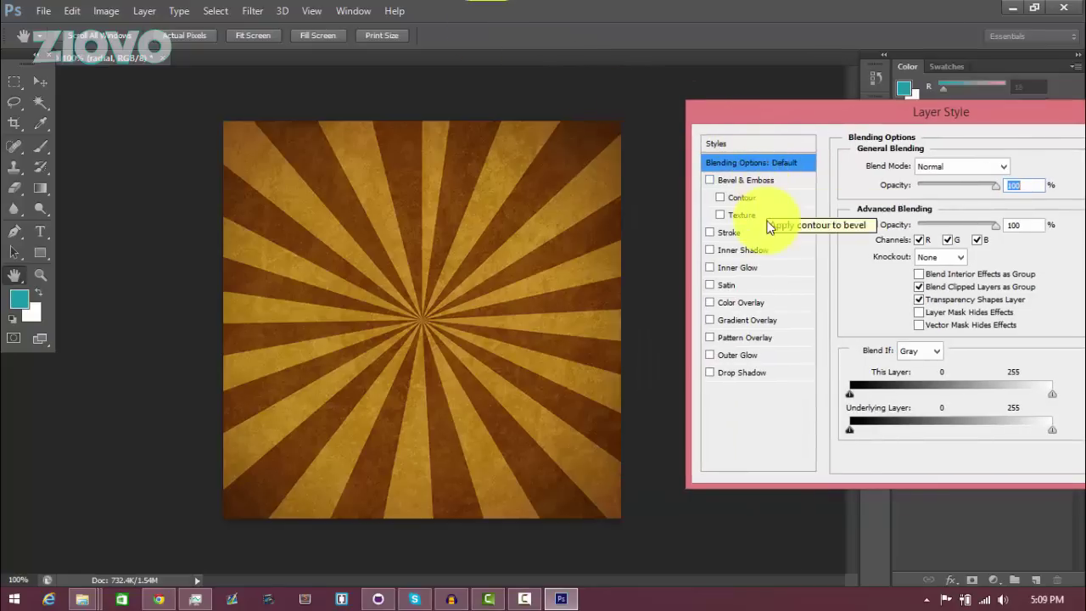
{"action": "left_click", "coordinate": [711, 303]}
{"action": "left_click", "coordinate": [1017, 167]}
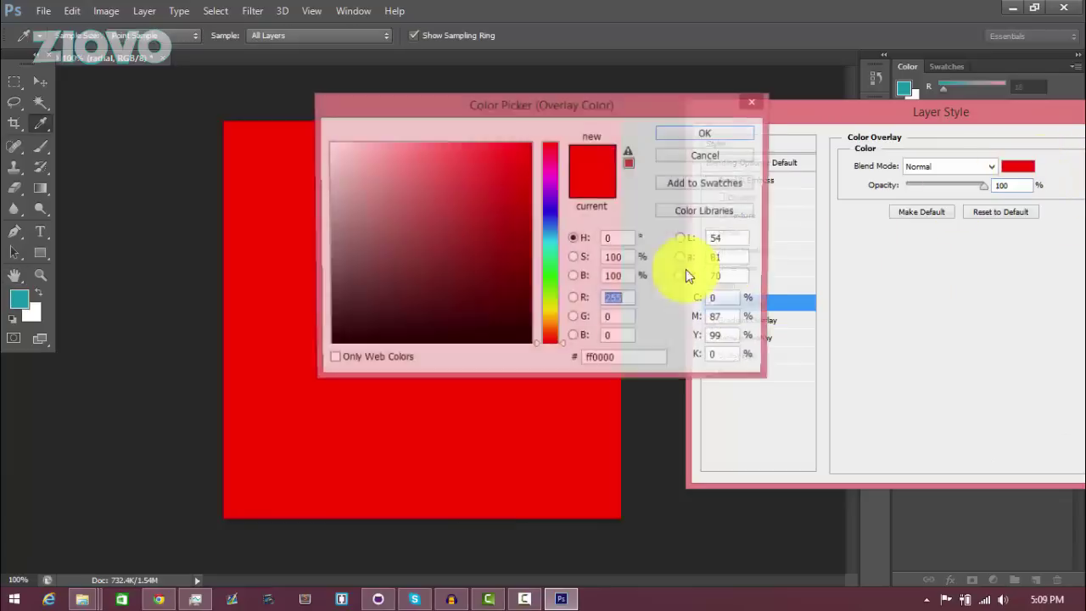
{"action": "left_click_drag", "start_coordinate": [485, 283], "coordinate": [532, 346]}
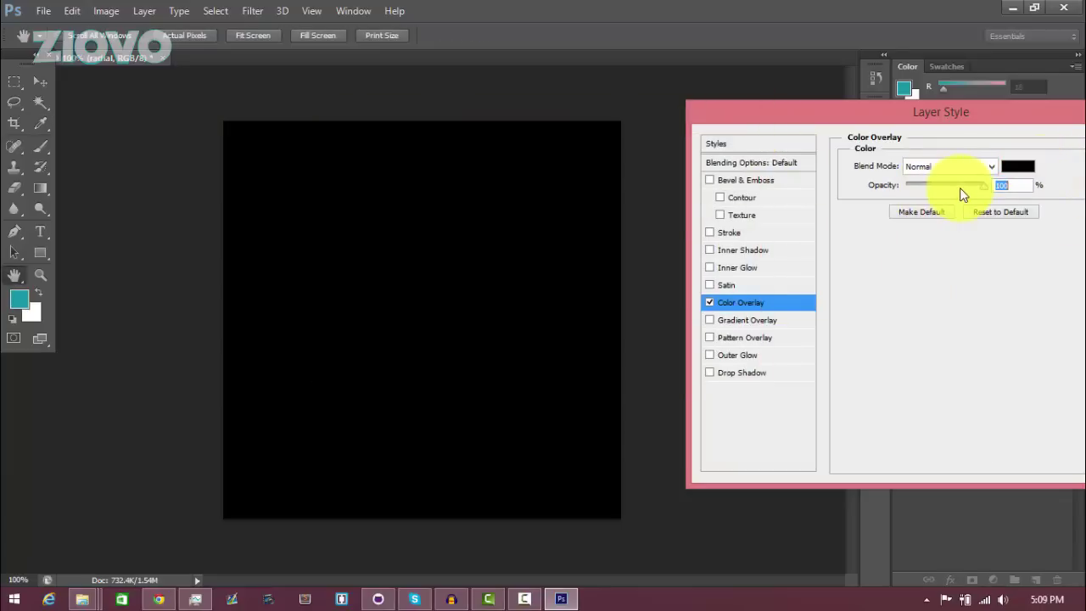
{"action": "left_click_drag", "start_coordinate": [955, 185], "coordinate": [954, 186]}
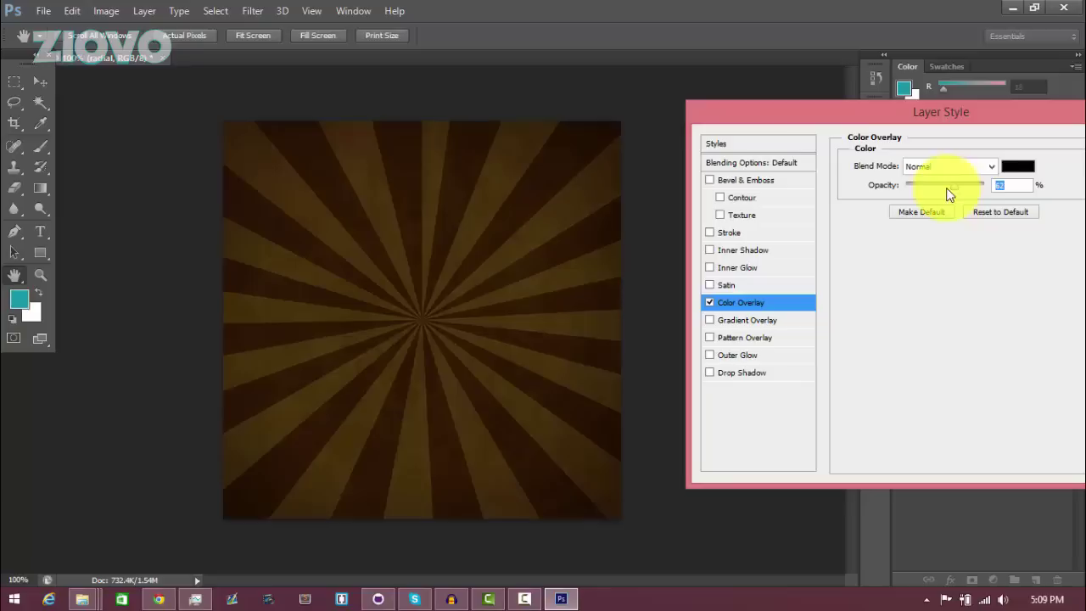
Change the overlay colour to a dark purple.
{"action": "left_click", "coordinate": [1029, 169]}
{"action": "left_click", "coordinate": [478, 235]}
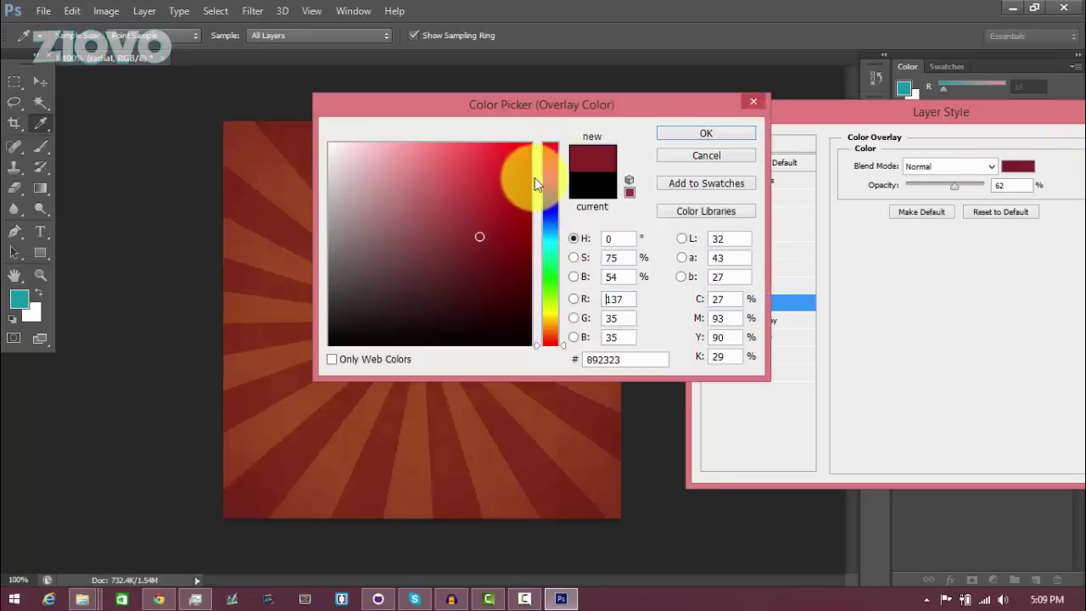
{"action": "left_click", "coordinate": [536, 177]}
{"action": "mouse_move", "coordinate": [515, 235]}
{"action": "left_mouse_down"}
{"action": "mouse_move", "coordinate": [509, 300]}
{"action": "mouse_move", "coordinate": [526, 297]}
{"action": "mouse_move", "coordinate": [526, 307]}
{"action": "left_mouse_up"}
{"action": "left_click", "coordinate": [527, 222]}
{"action": "left_click", "coordinate": [523, 262]}
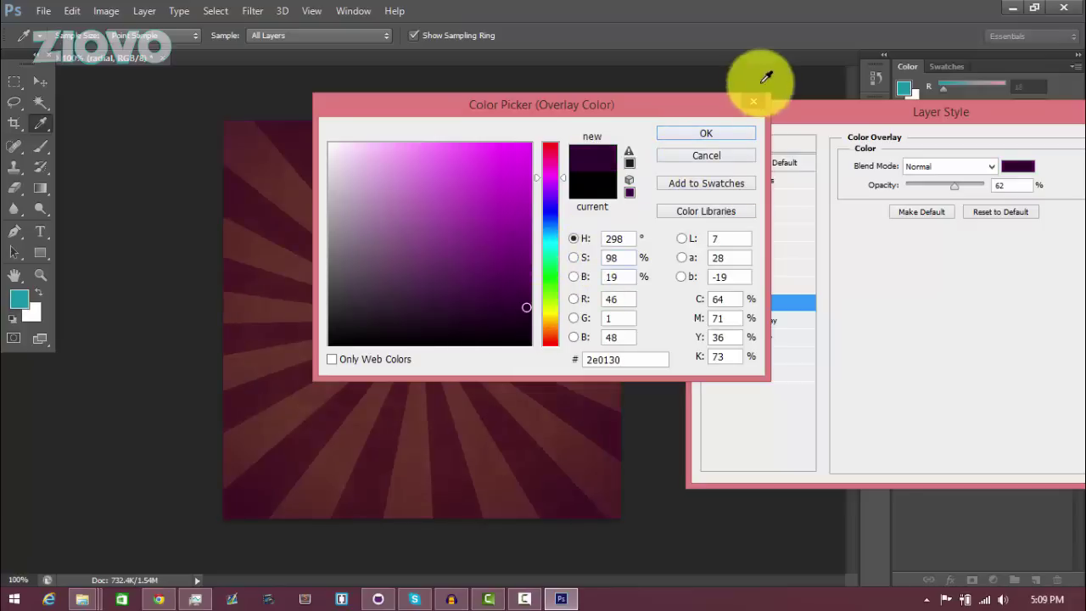
{"action": "left_click", "coordinate": [721, 136]}
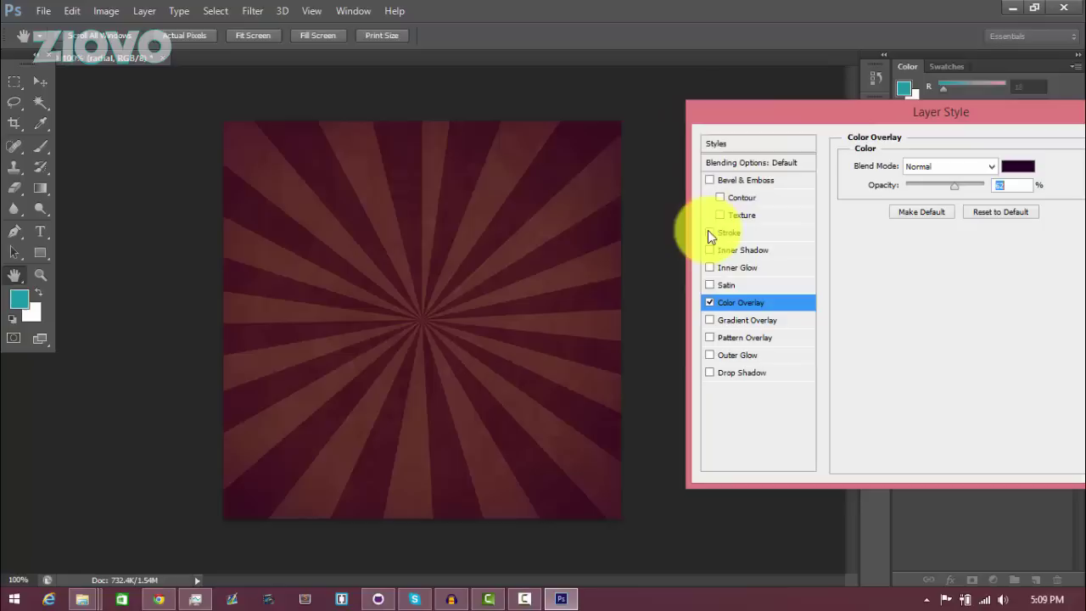
Try and discard Satin and Gradient Overlay, then apply the colour overlay style.
{"action": "left_click", "coordinate": [709, 285]}
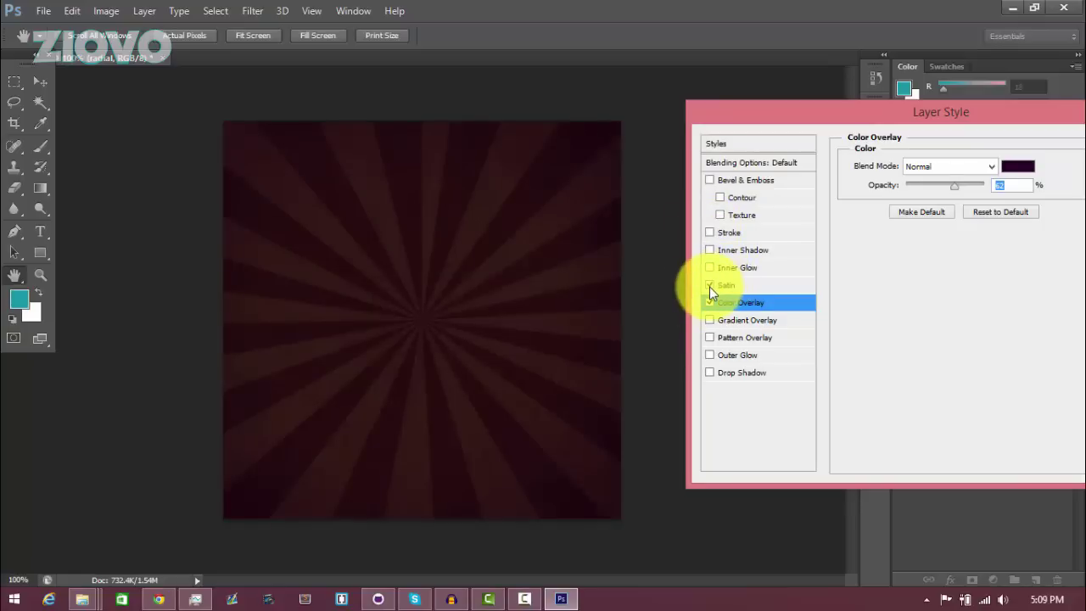
{"action": "left_click", "coordinate": [709, 286]}
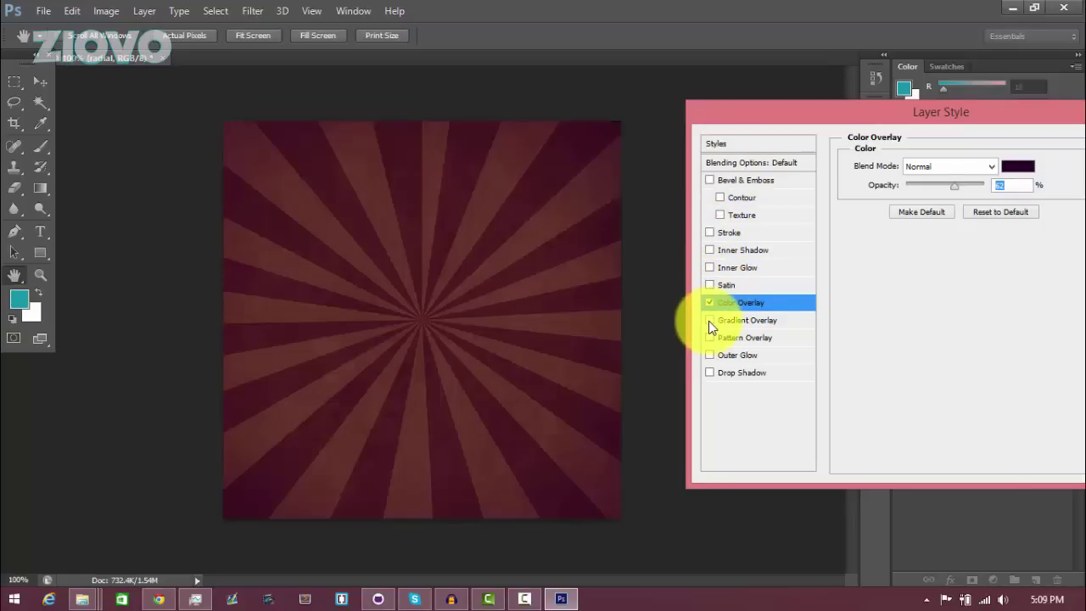
{"action": "left_click", "coordinate": [709, 320]}
{"action": "left_click", "coordinate": [709, 320]}
{"action": "left_click_drag", "start_coordinate": [819, 122], "coordinate": [604, 134]}
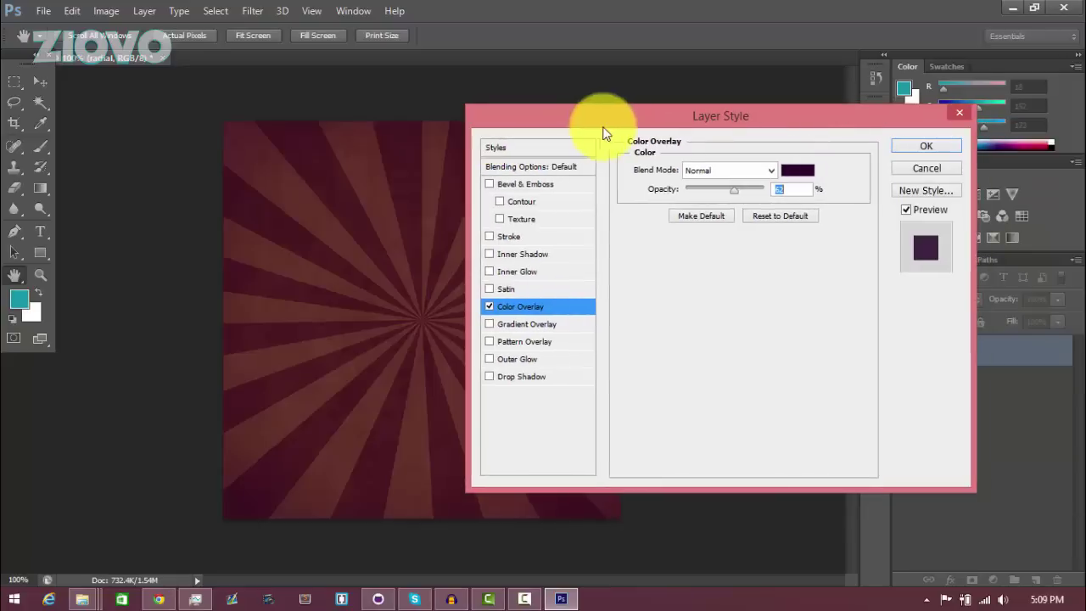
{"action": "left_click", "coordinate": [919, 144]}
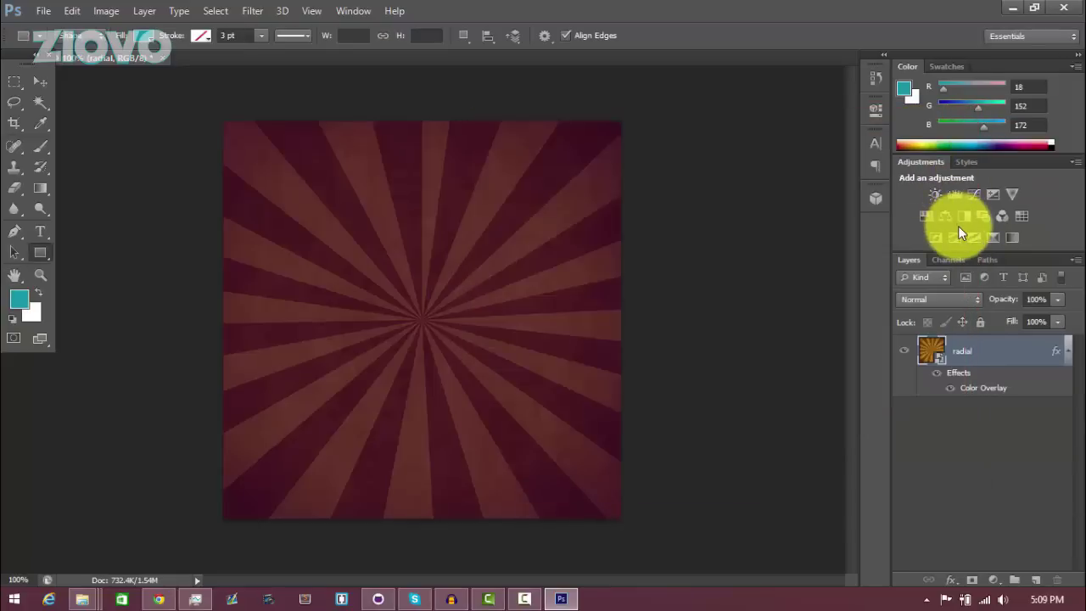
Apply a 0°, 16-pixel Motion Blur smart filter to the radial layer's rays.
{"action": "left_click", "coordinate": [256, 11]}
{"action": "mouse_move", "coordinate": [363, 170]}
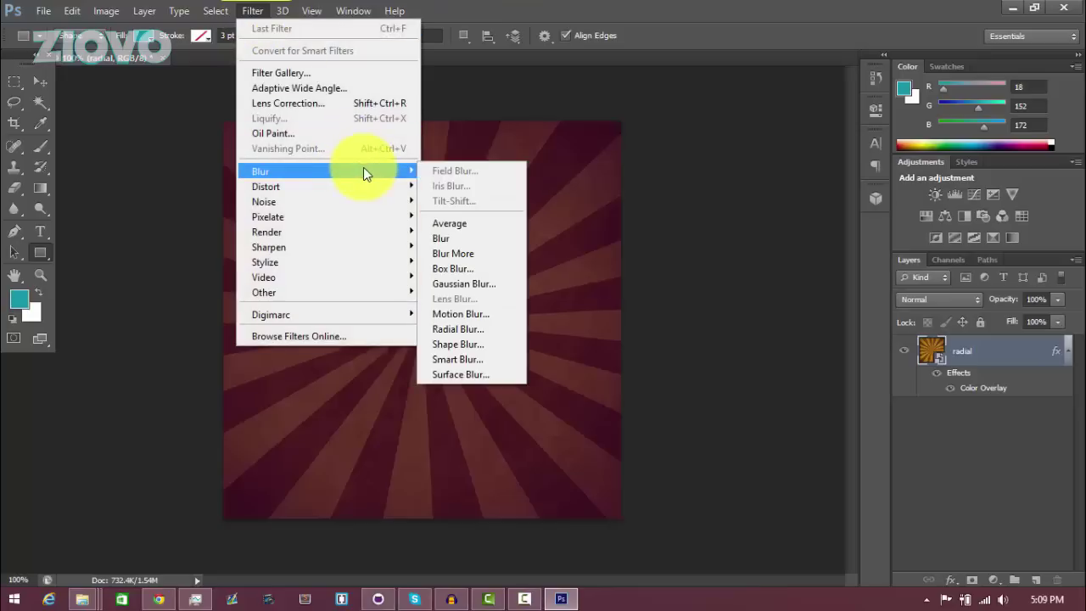
{"action": "left_click", "coordinate": [489, 315]}
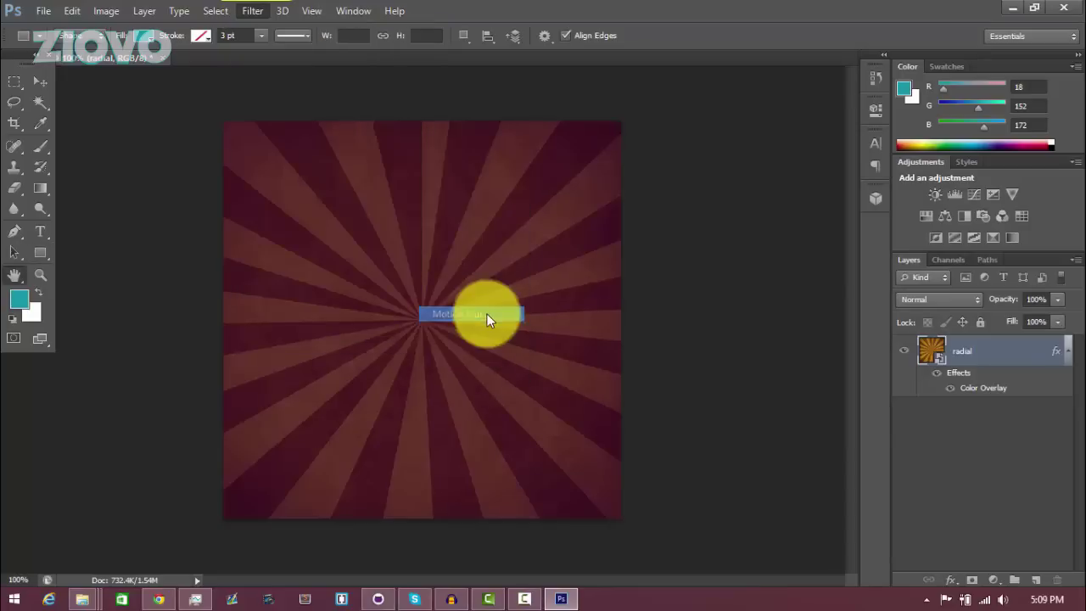
{"action": "left_click_drag", "start_coordinate": [647, 100], "coordinate": [832, 107]}
{"action": "mouse_move", "coordinate": [618, 380]}
{"action": "left_mouse_down"}
{"action": "mouse_move", "coordinate": [628, 386]}
{"action": "mouse_move", "coordinate": [618, 382]}
{"action": "left_mouse_up"}
{"action": "left_click", "coordinate": [810, 132]}
{"action": "key", "text": "u"}
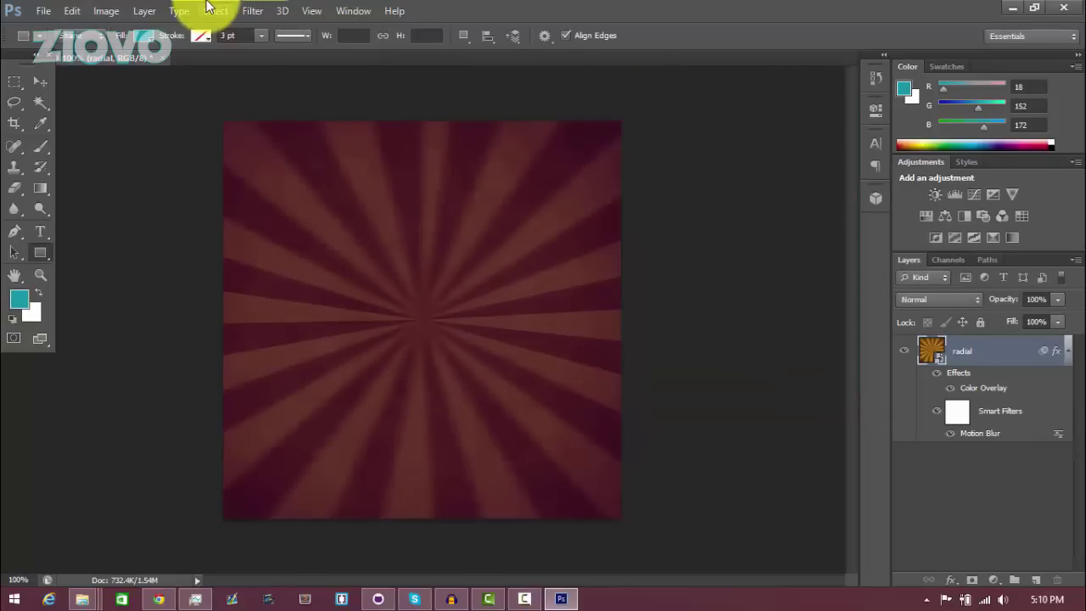
{"action": "left_click", "coordinate": [253, 11]}
Add a new empty layer above the sunburst and select the Ellipse Tool.
{"action": "left_click", "coordinate": [1025, 507]}
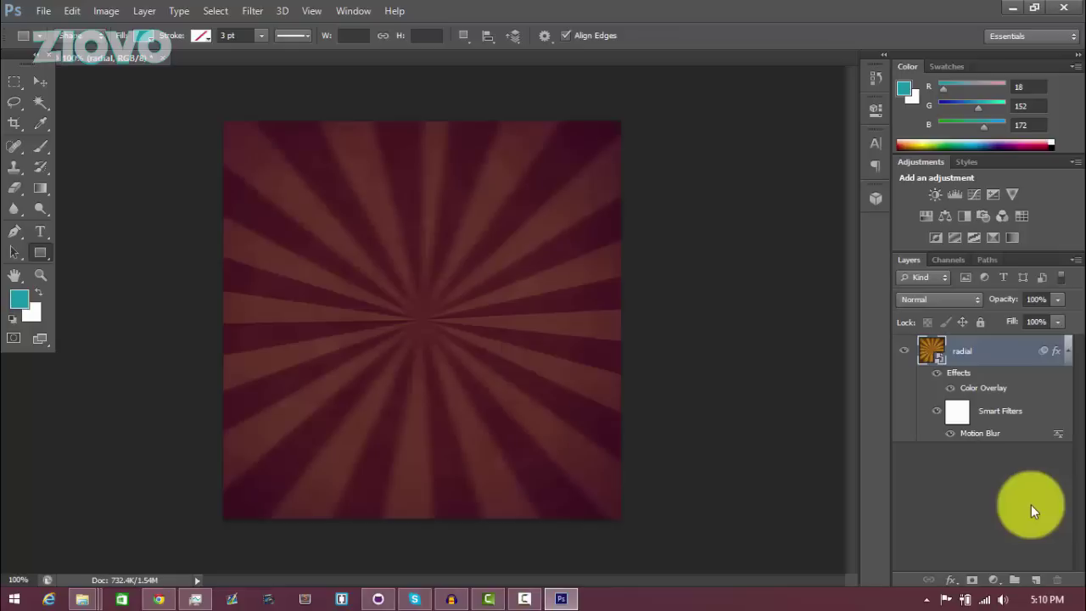
{"action": "left_click", "coordinate": [1036, 580]}
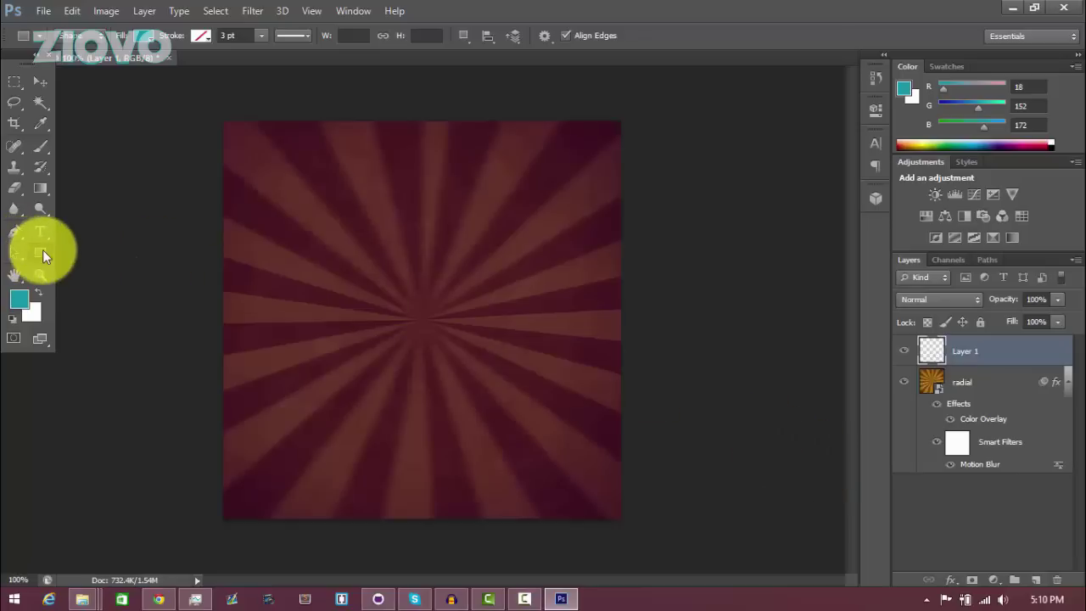
{"action": "left_click", "coordinate": [43, 252]}
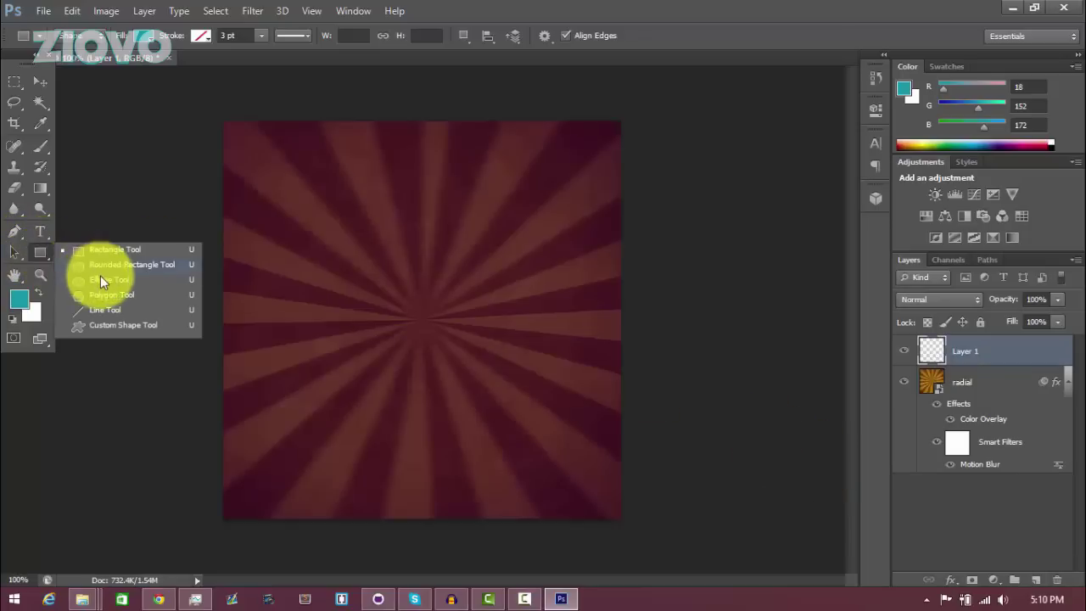
{"action": "left_click", "coordinate": [131, 282]}
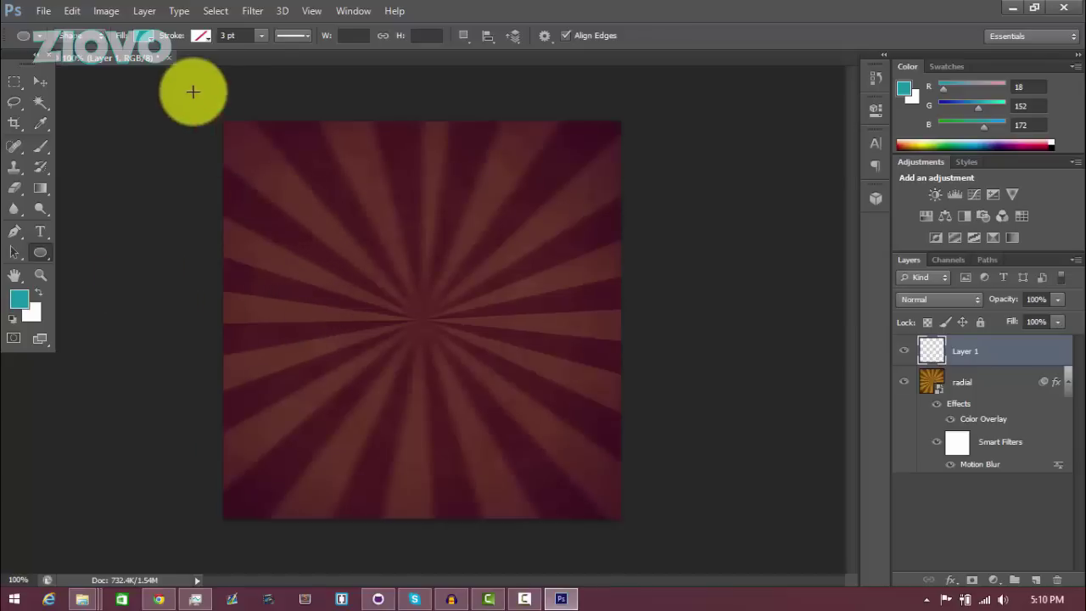
Set ellipse shapes to no fill with a white 10 pt stroke.
{"action": "left_click", "coordinate": [146, 38]}
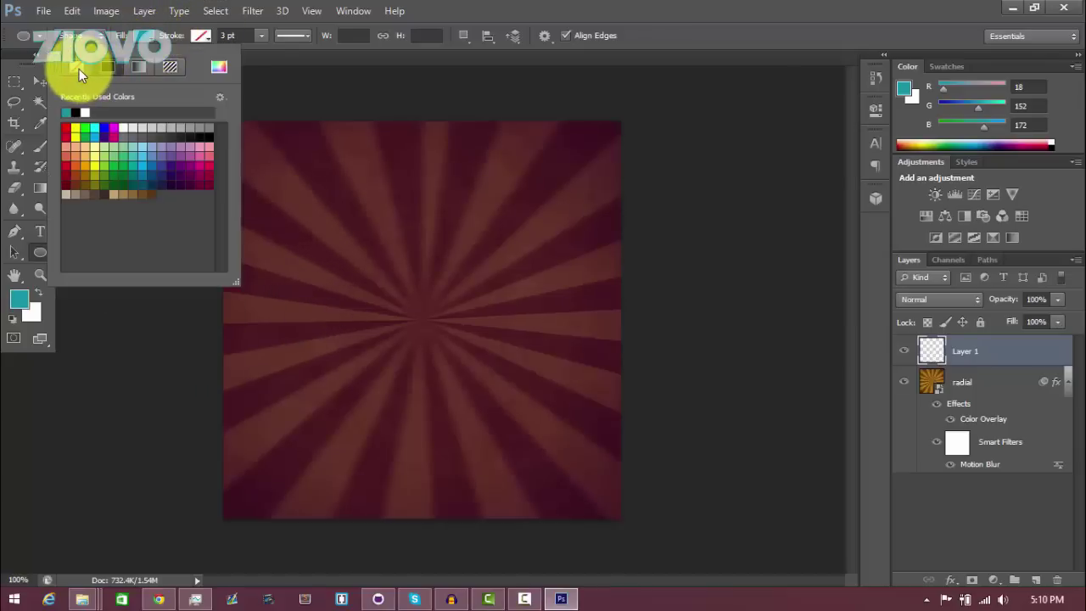
{"action": "left_click", "coordinate": [77, 67]}
{"action": "left_click", "coordinate": [202, 35]}
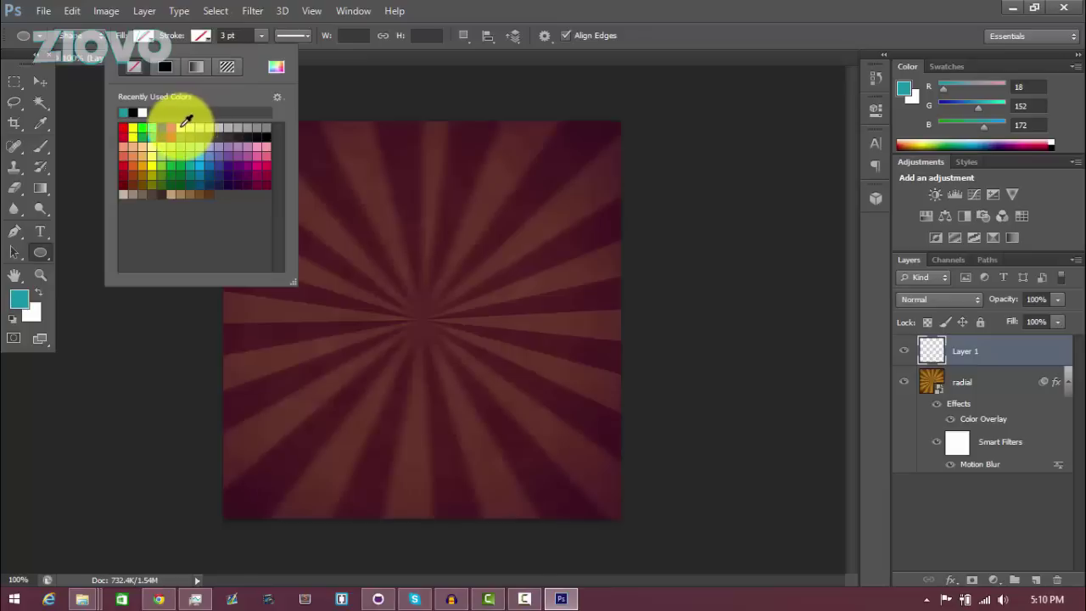
{"action": "left_click", "coordinate": [141, 112]}
{"action": "left_click", "coordinate": [261, 36]}
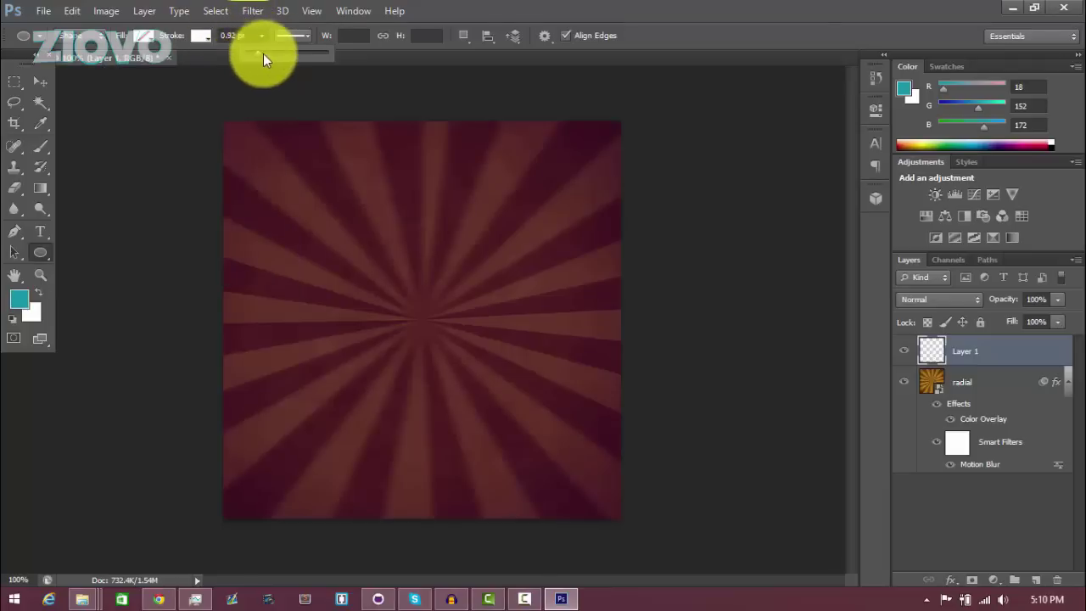
{"action": "left_click", "coordinate": [227, 36]}
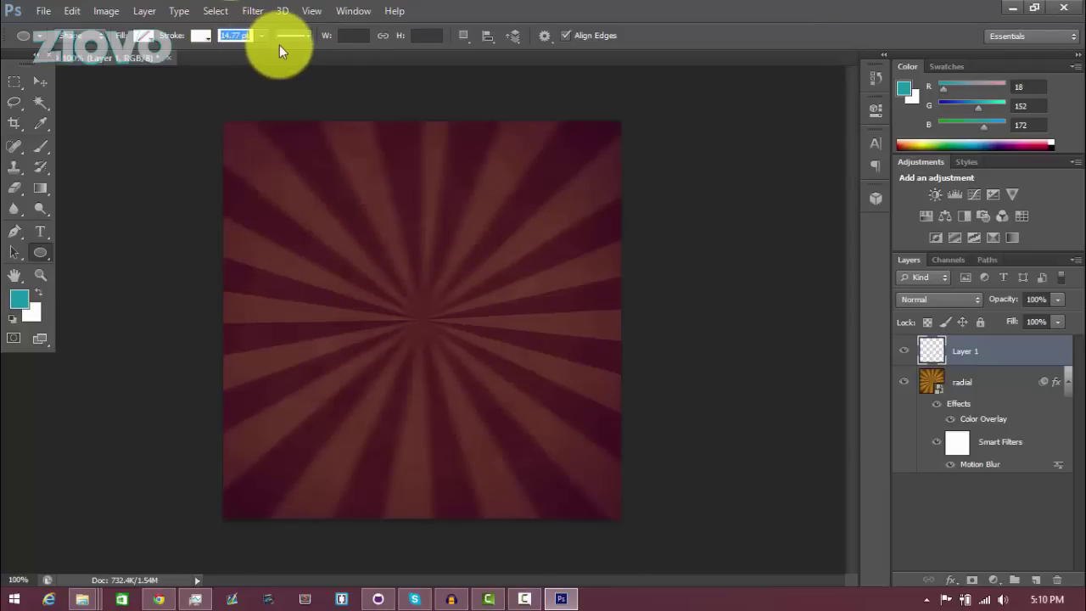
{"action": "type", "text": "10"}
{"action": "key", "text": "Return"}
{"action": "right_click", "coordinate": [42, 253]}
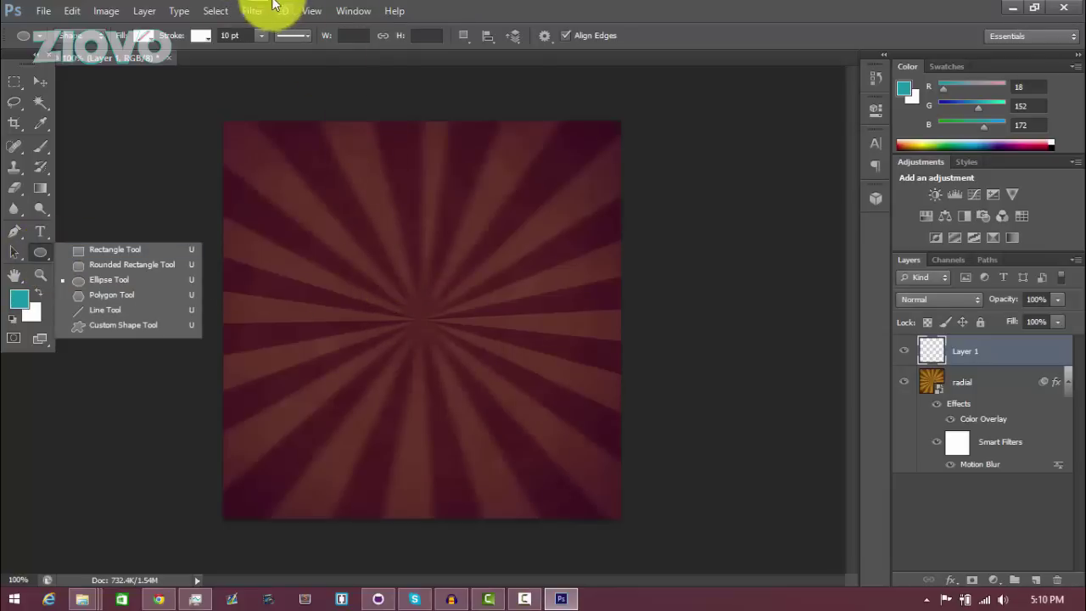
Draw a white ring over the sunburst and shift it up and left.
{"action": "left_click_drag", "start_coordinate": [304, 255], "coordinate": [681, 531]}
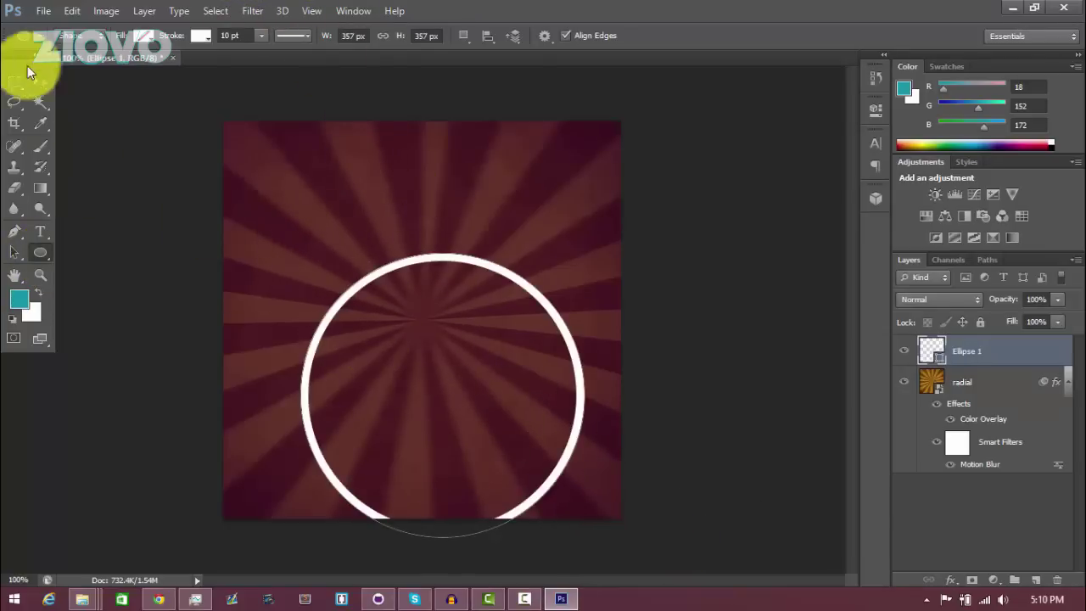
{"action": "left_click", "coordinate": [37, 84]}
{"action": "left_click_drag", "start_coordinate": [376, 262], "coordinate": [356, 212]}
Thicken the ring's stroke to 20 pt.
{"action": "left_click", "coordinate": [40, 252]}
{"action": "left_click", "coordinate": [220, 41]}
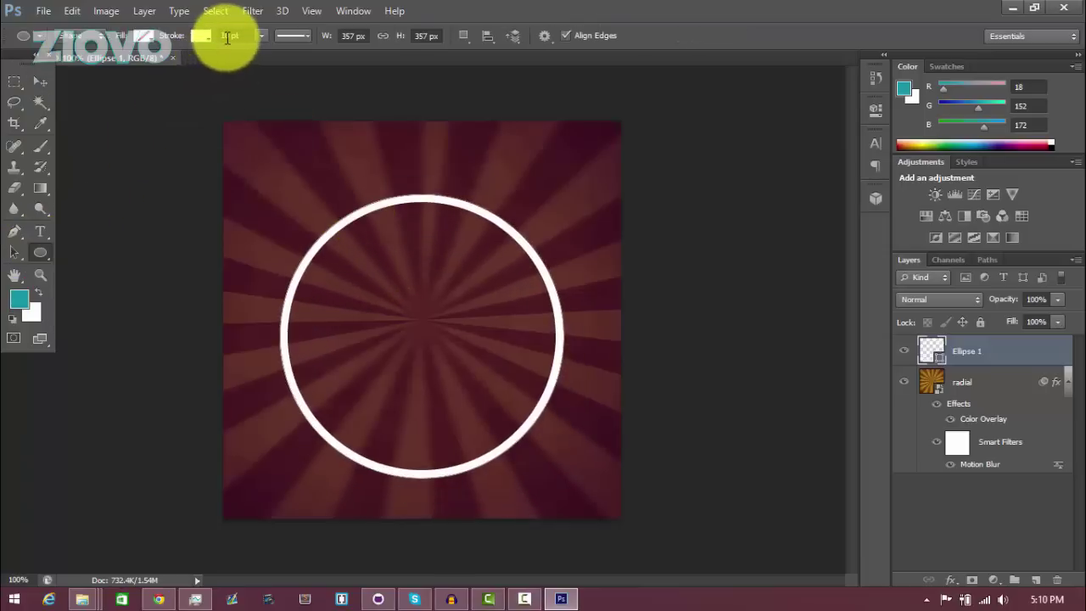
{"action": "key", "text": "Return"}
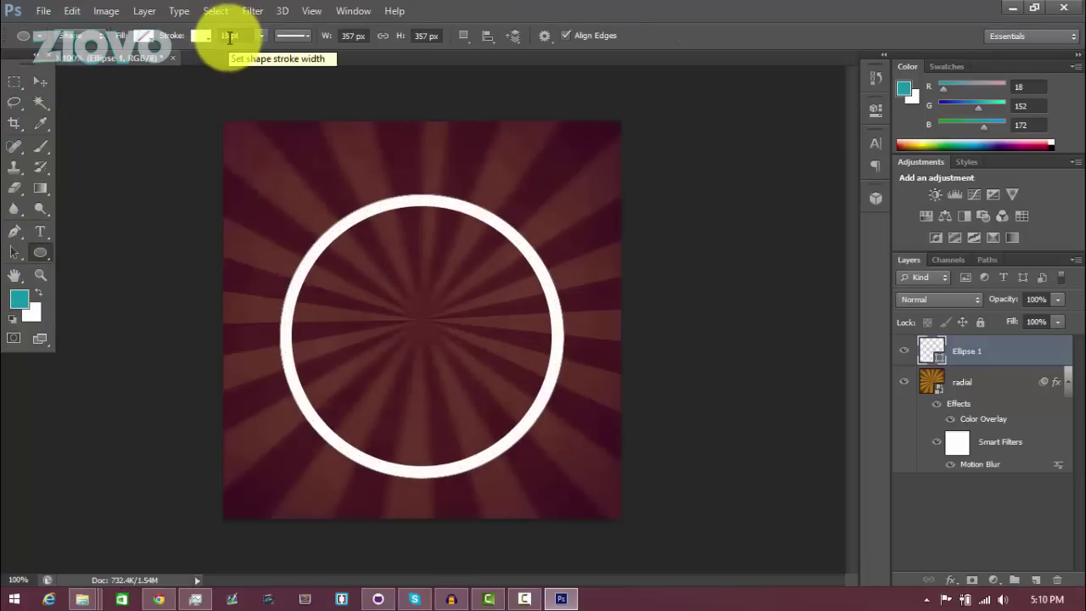
{"action": "left_click", "coordinate": [228, 36]}
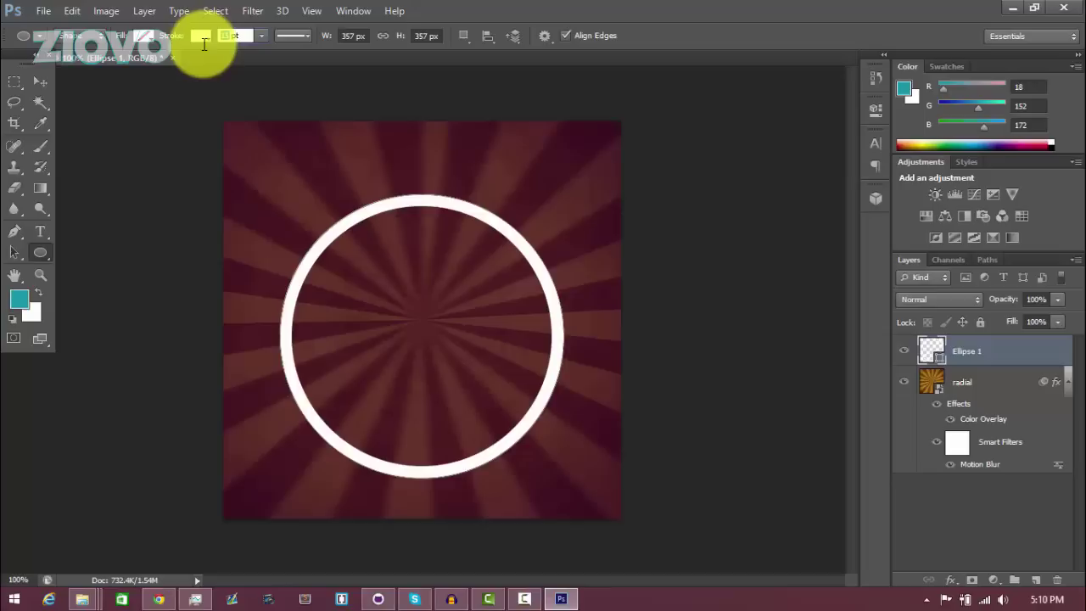
{"action": "key", "text": "Return"}
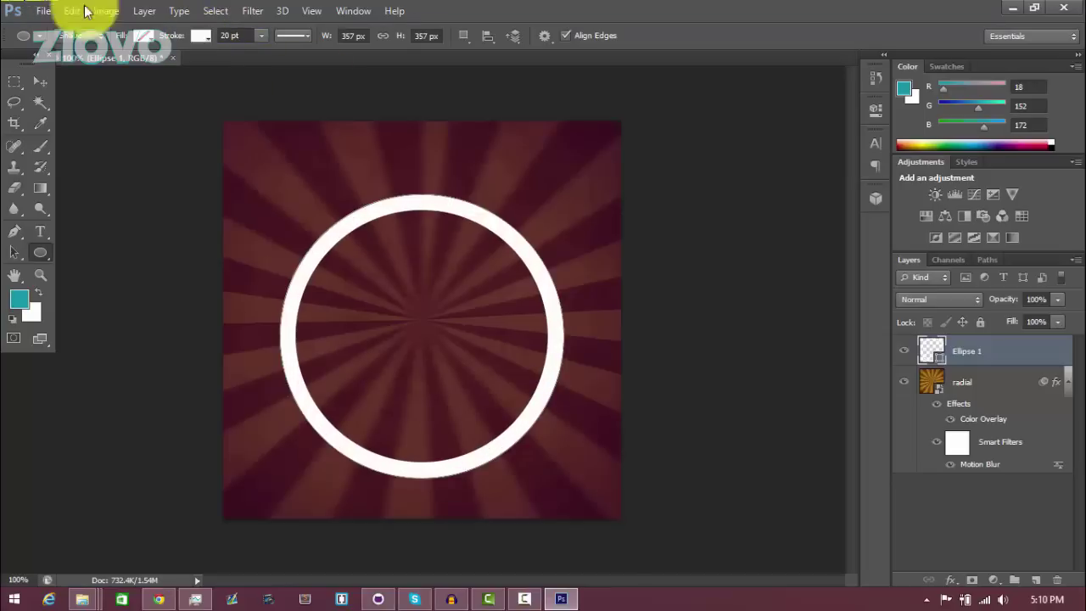
Scale the ring up to about 120% and move it up and left.
{"action": "key", "text": "ctrl+t"}
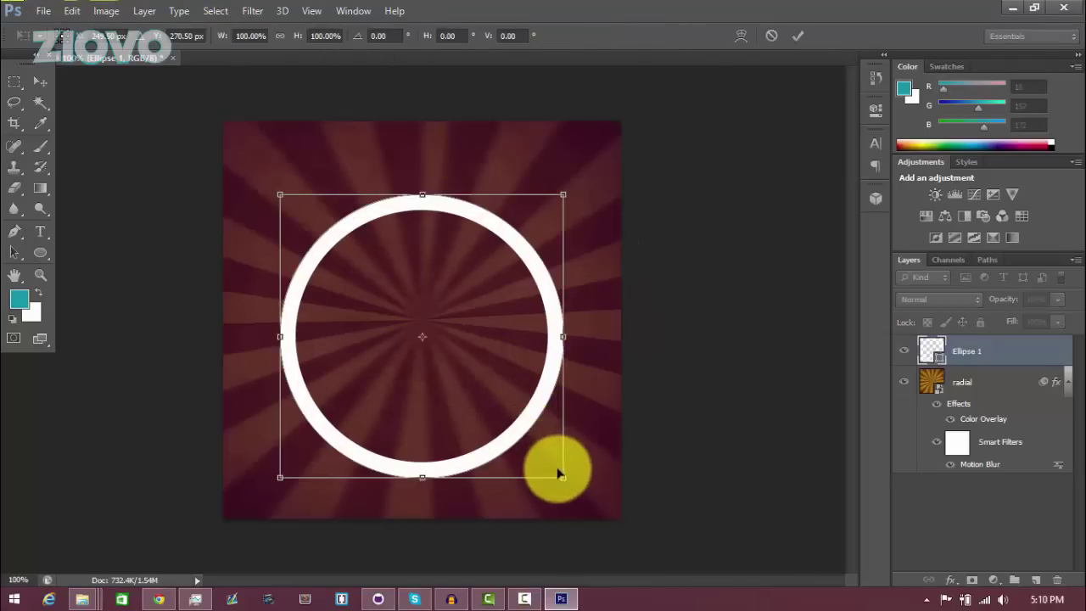
{"action": "left_click_drag", "start_coordinate": [563, 478], "coordinate": [623, 519]}
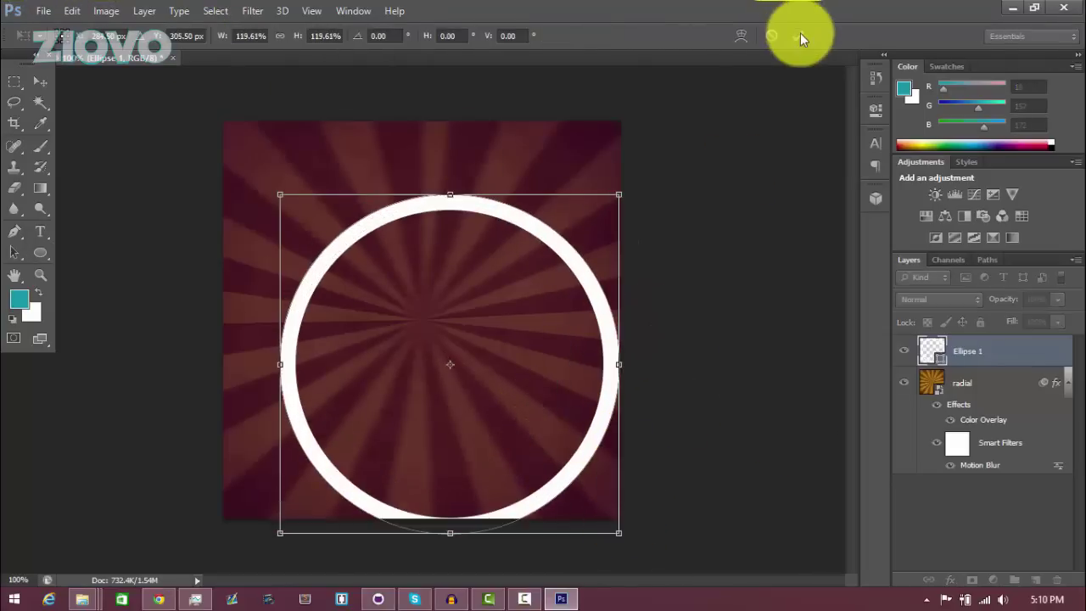
{"action": "left_click", "coordinate": [797, 36]}
{"action": "left_click", "coordinate": [41, 81]}
{"action": "left_click_drag", "start_coordinate": [358, 235], "coordinate": [327, 195]}
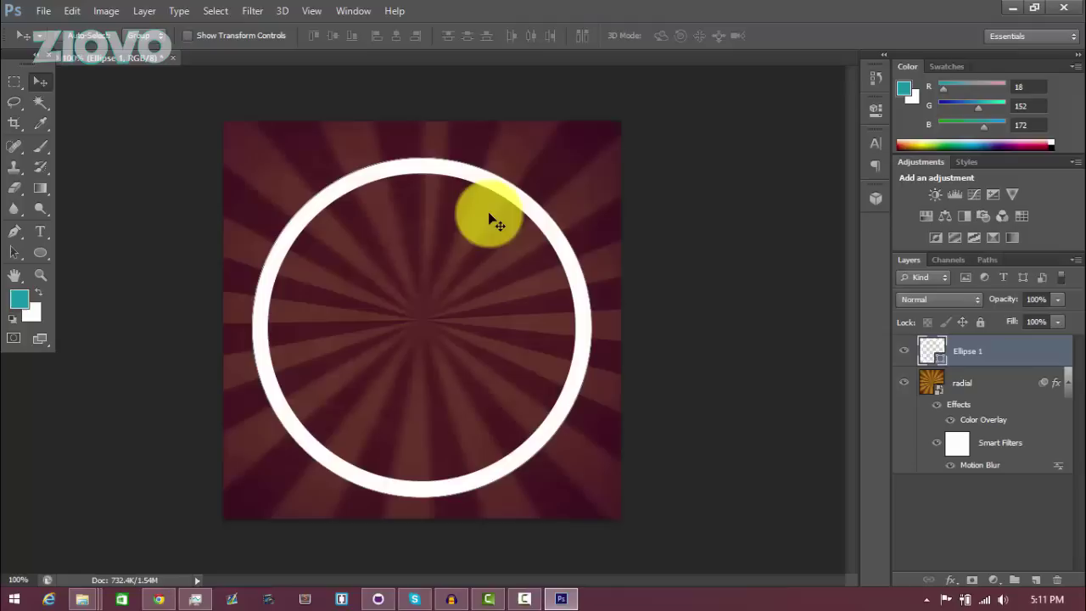
Centre the ring vertically and horizontally on the canvas, then deselect.
{"action": "key", "text": "ctrl+a"}
{"action": "left_click", "coordinate": [144, 10]}
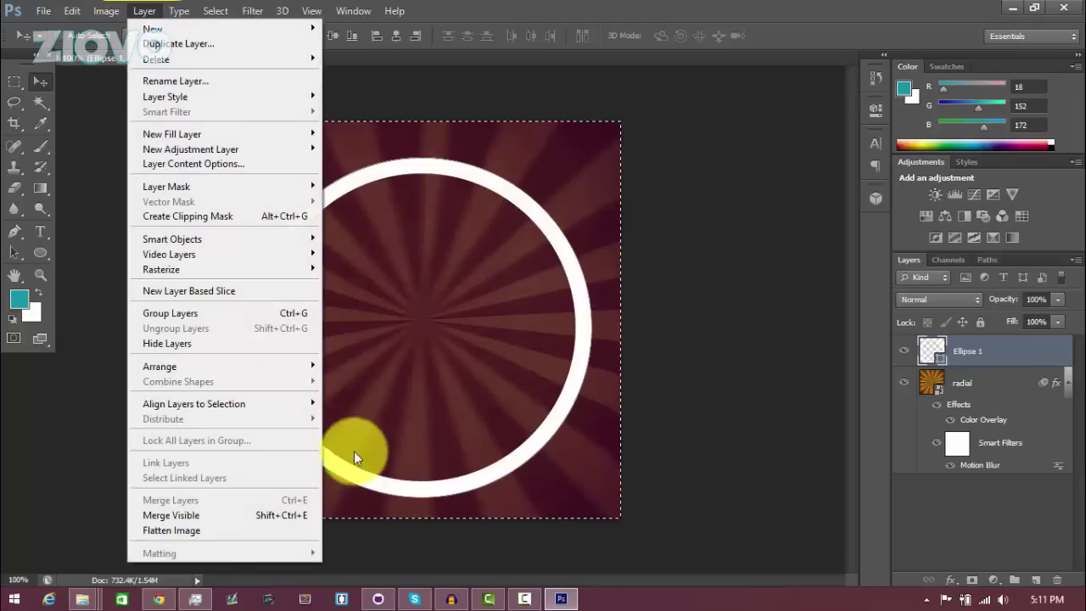
{"action": "mouse_move", "coordinate": [307, 410]}
{"action": "left_click", "coordinate": [344, 418]}
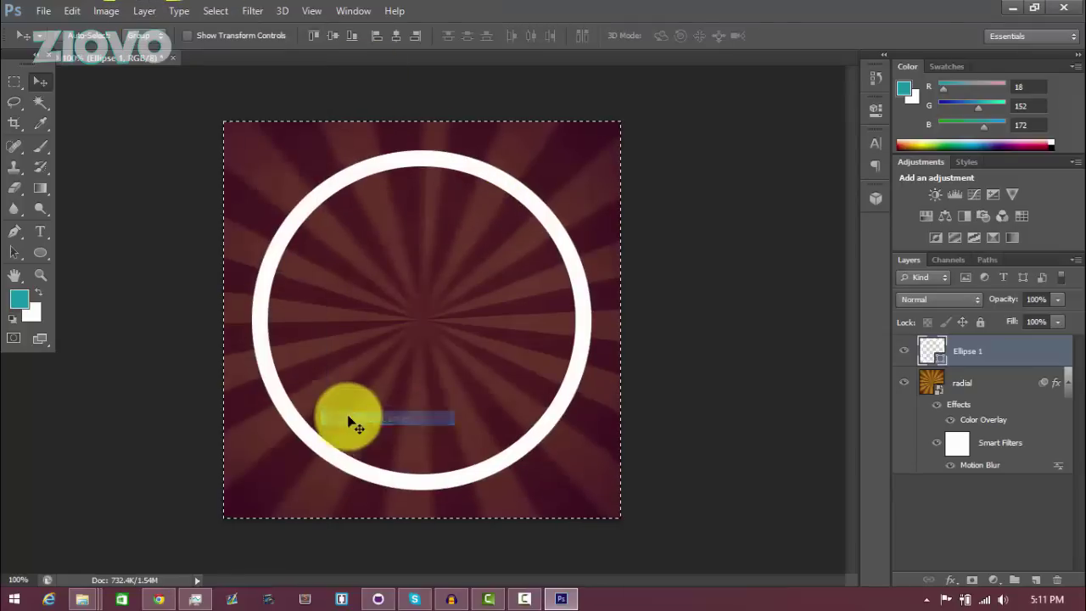
{"action": "left_click", "coordinate": [146, 11]}
{"action": "mouse_move", "coordinate": [320, 411]}
{"action": "left_click", "coordinate": [383, 471]}
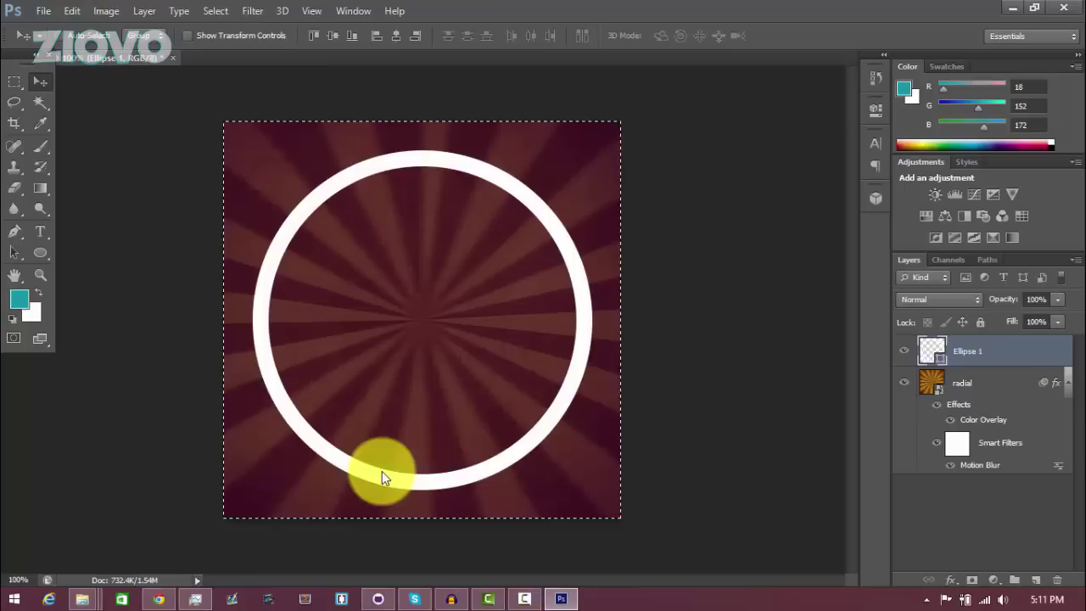
{"action": "key", "text": "ctrl+d"}
Set the ring's stroke width to 35 pt.
{"action": "left_click", "coordinate": [40, 252]}
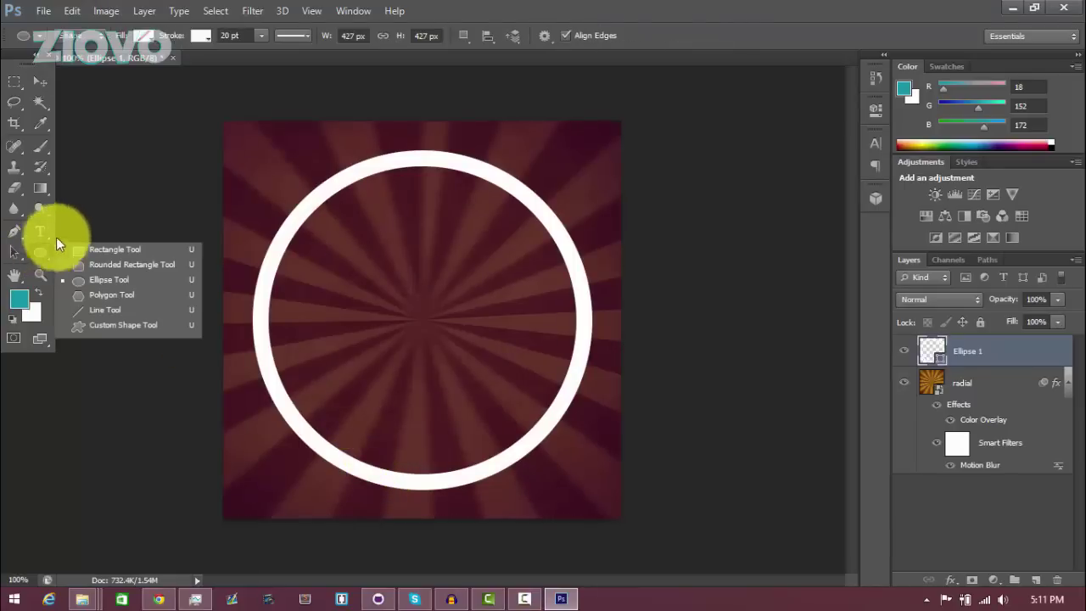
{"action": "left_click", "coordinate": [263, 38]}
{"action": "mouse_move", "coordinate": [260, 56]}
{"action": "left_mouse_down"}
{"action": "mouse_move", "coordinate": [280, 58]}
{"action": "mouse_move", "coordinate": [262, 37]}
{"action": "left_mouse_up"}
{"action": "left_click", "coordinate": [237, 35]}
{"action": "key", "text": "Return"}
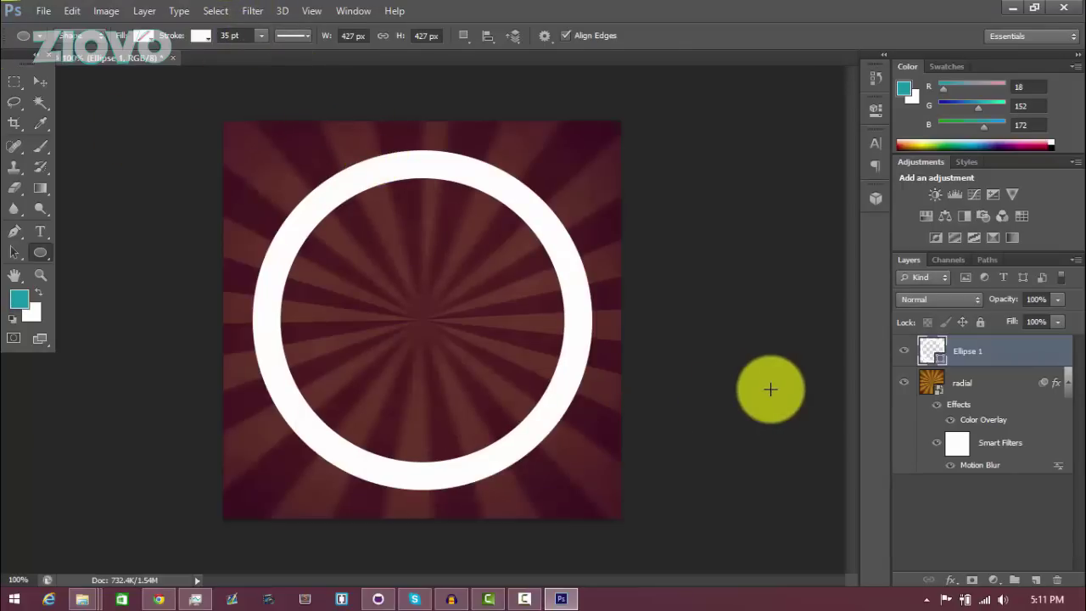
Open the ring layer's blending options and add a gradient overlay at 10% opacity.
{"action": "right_click", "coordinate": [1004, 359]}
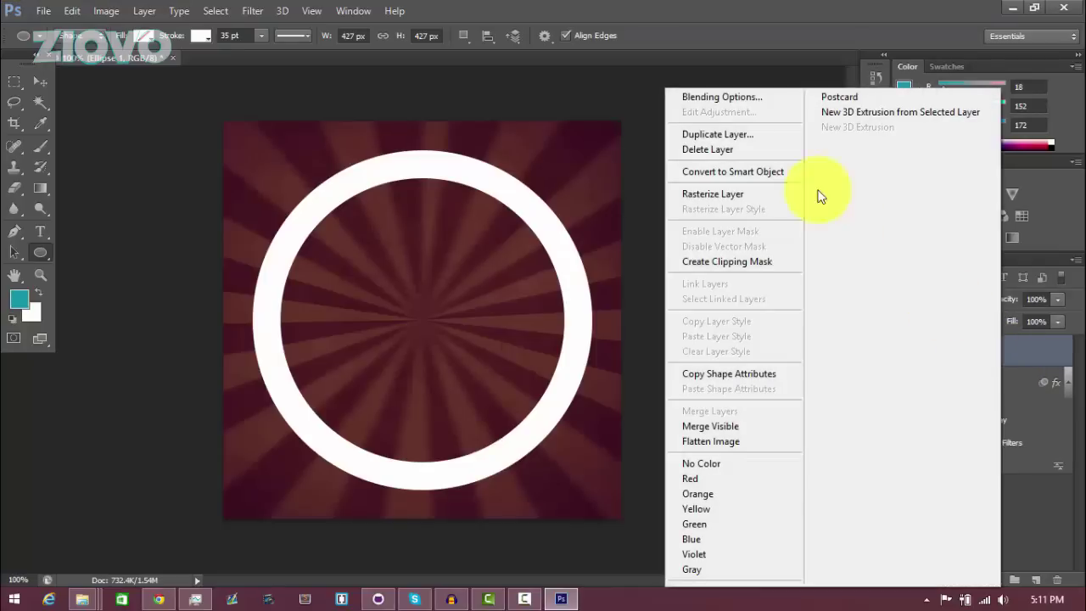
{"action": "left_click", "coordinate": [758, 103]}
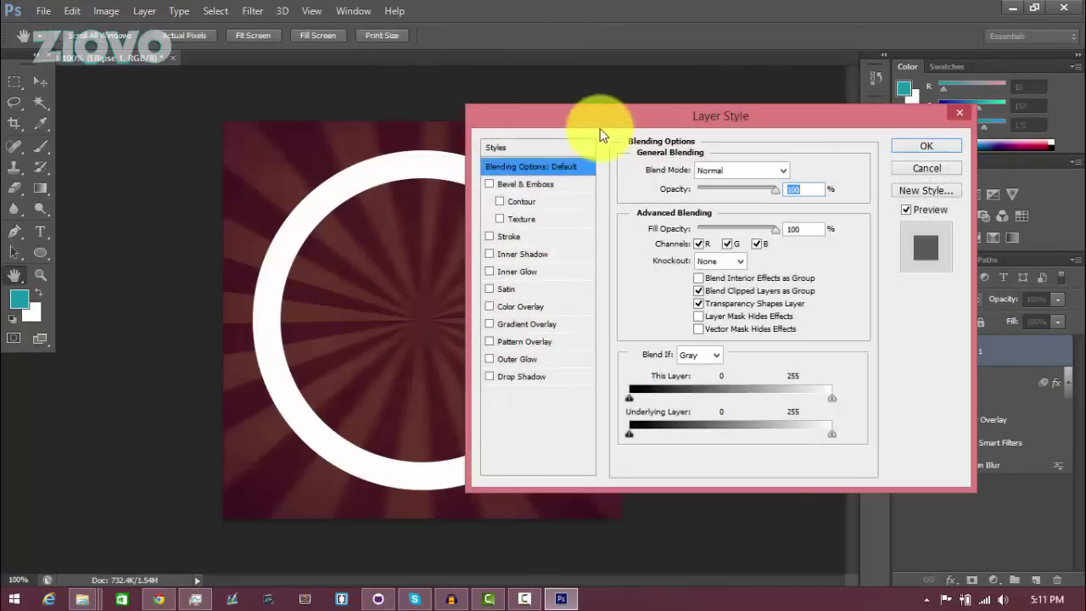
{"action": "left_click_drag", "start_coordinate": [599, 128], "coordinate": [748, 134]}
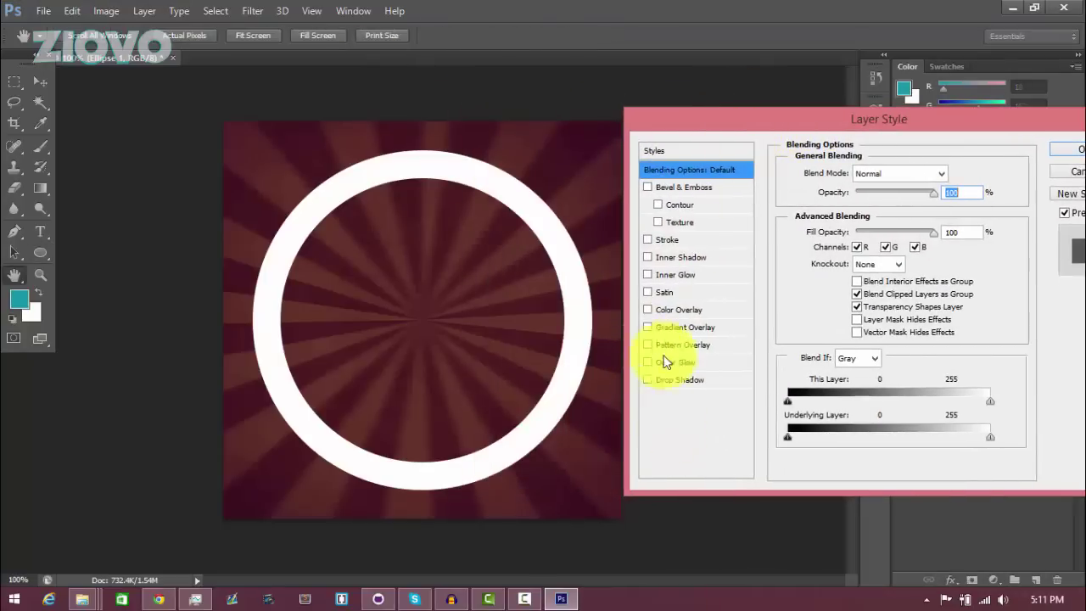
{"action": "left_click", "coordinate": [651, 327]}
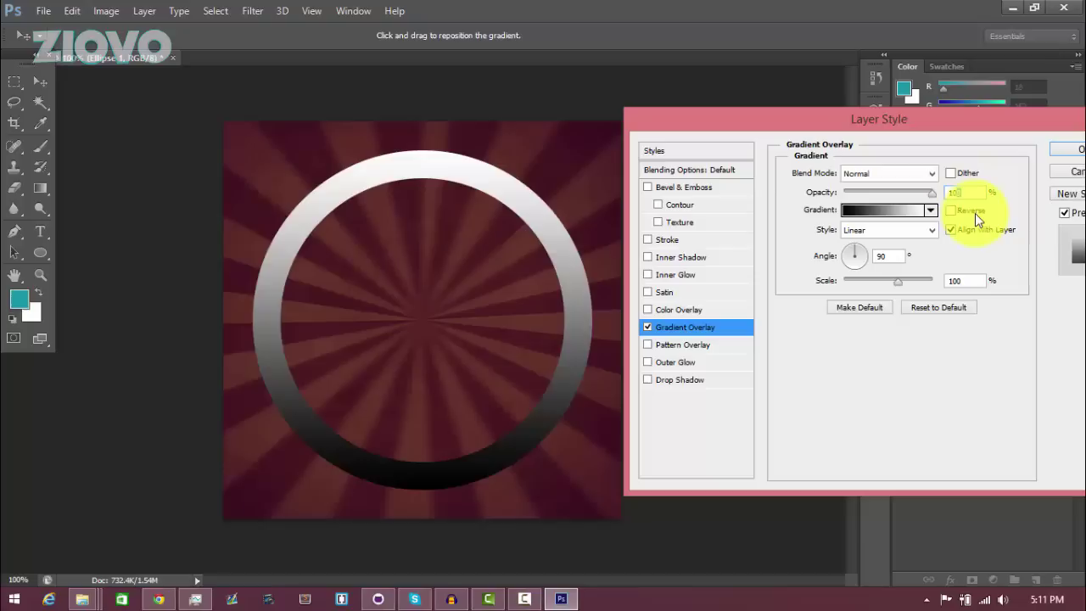
{"action": "key", "text": "BackSpace"}
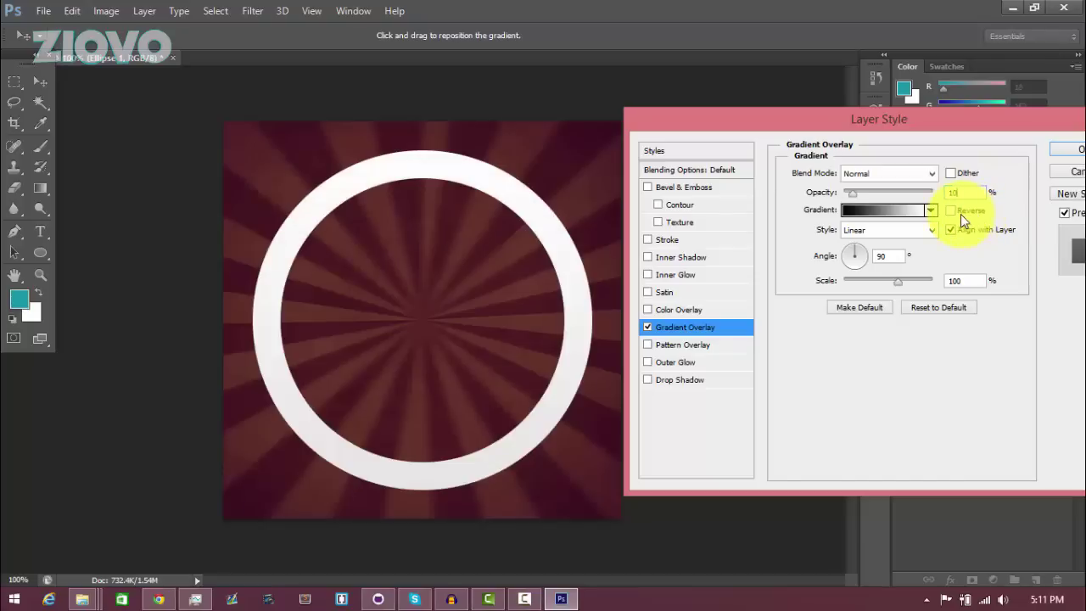
Add a drop shadow to the ring: opacity 100, distance 0, spread 33, size 33.
{"action": "left_click", "coordinate": [647, 380]}
{"action": "left_click", "coordinate": [685, 380]}
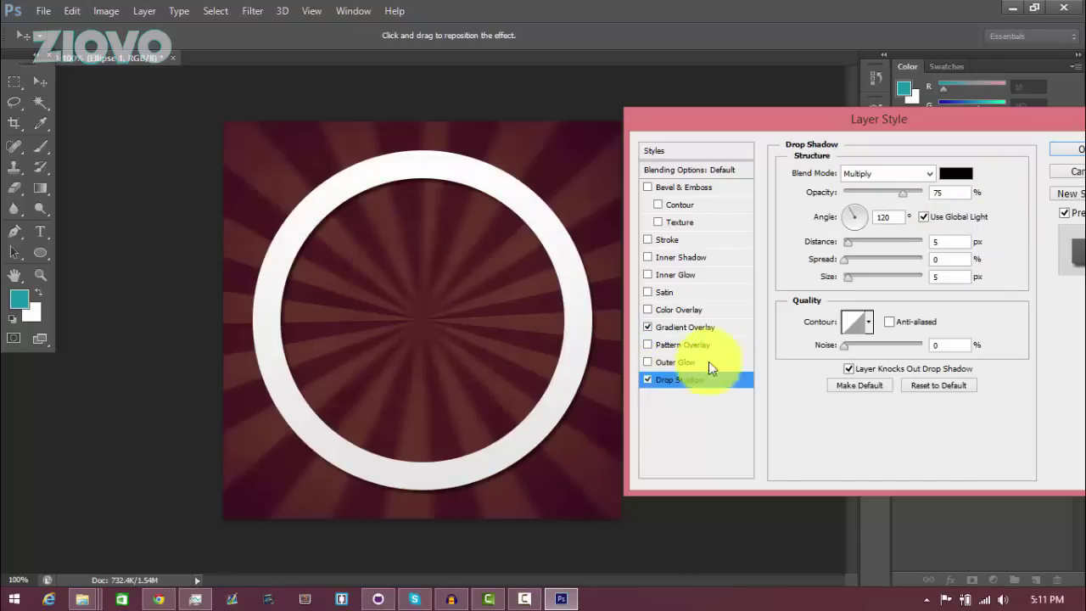
{"action": "left_click_drag", "start_coordinate": [908, 197], "coordinate": [950, 188]}
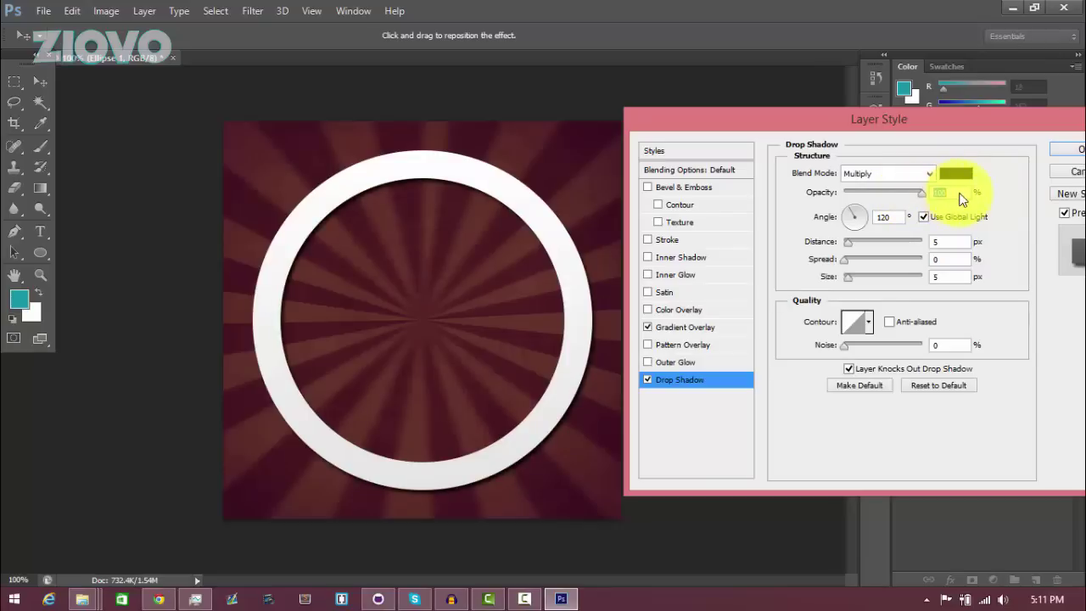
{"action": "type", "text": "0"}
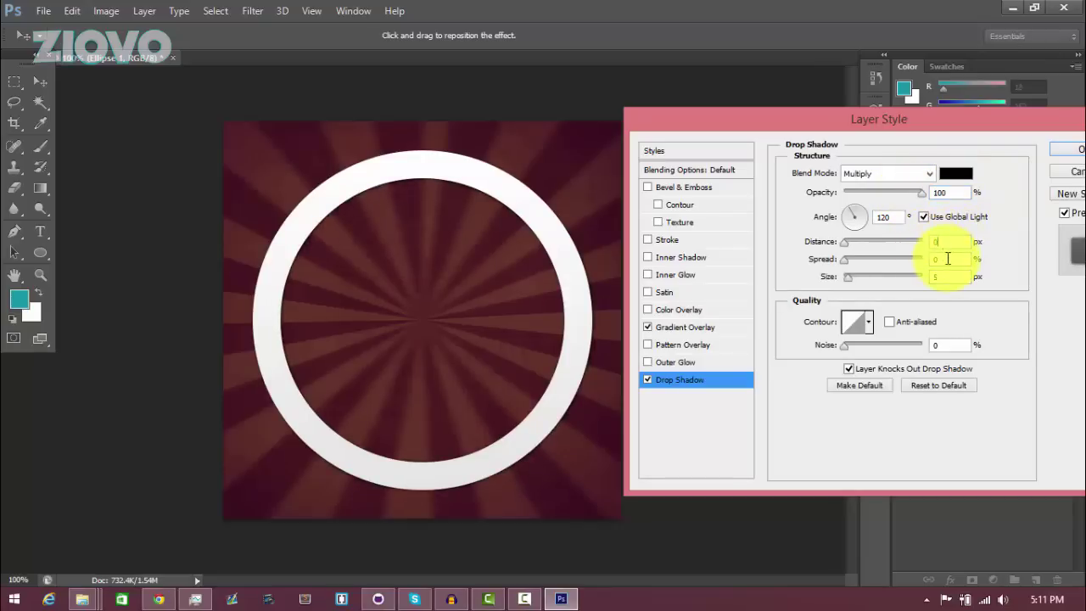
{"action": "key", "text": "Tab"}
{"action": "type", "text": "33"}
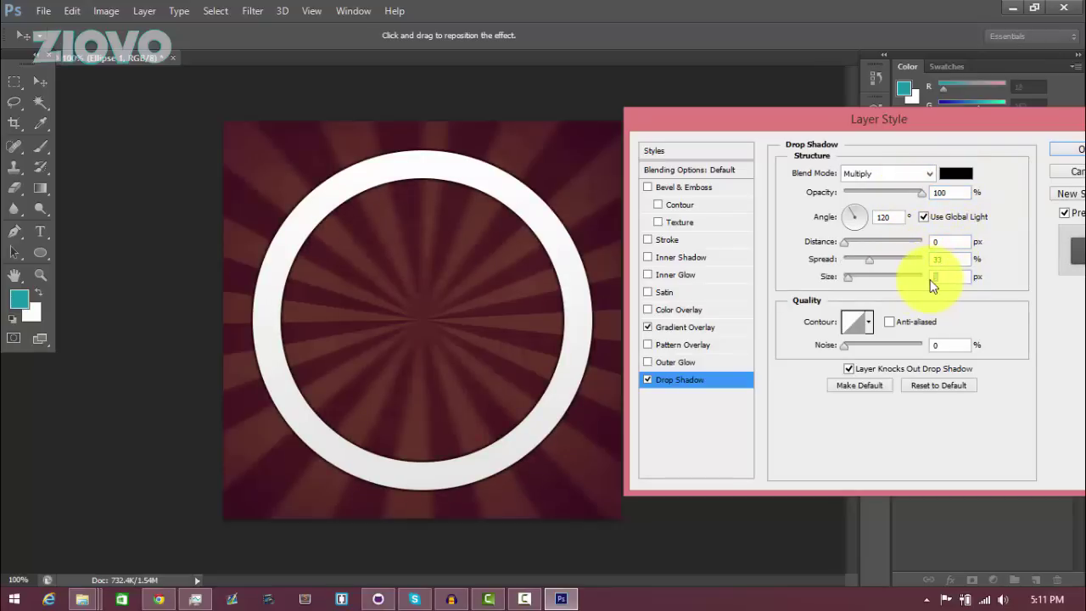
{"action": "type", "text": "33"}
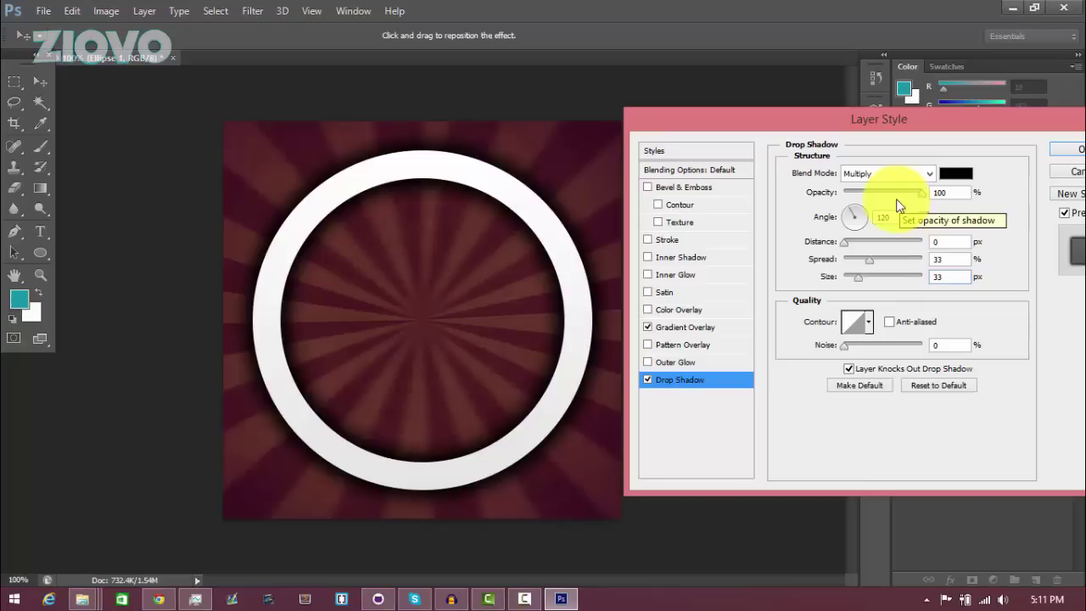
Enable Bevel & Emboss on the ring, compare its variations, and apply the layer styles.
{"action": "left_click", "coordinate": [648, 188]}
{"action": "left_click", "coordinate": [649, 188]}
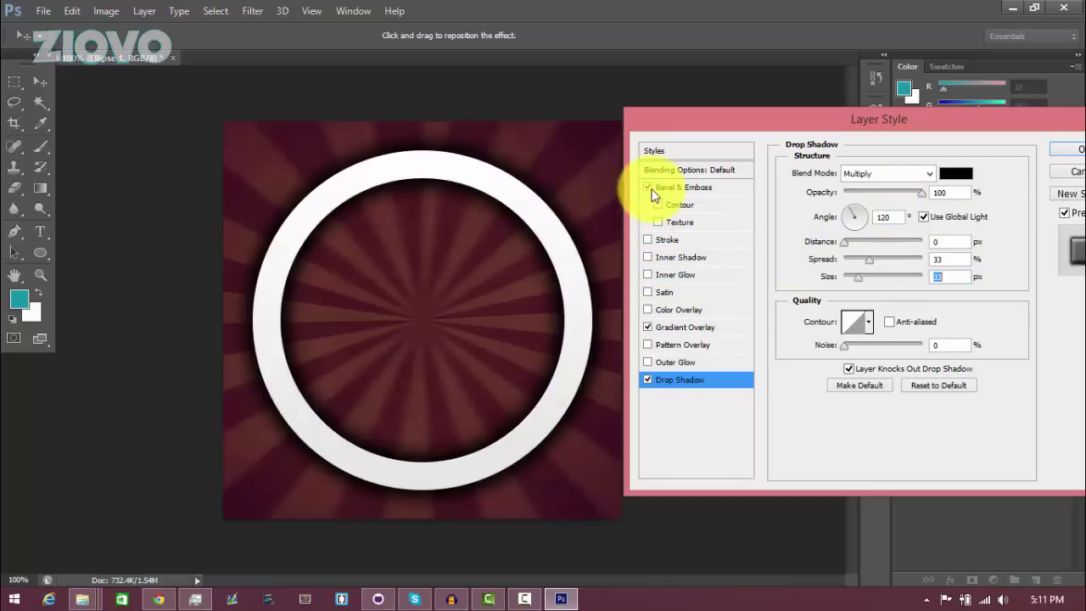
{"action": "left_click", "coordinate": [650, 188]}
{"action": "left_click", "coordinate": [650, 188]}
{"action": "left_click", "coordinate": [650, 188]}
{"action": "left_click", "coordinate": [650, 188]}
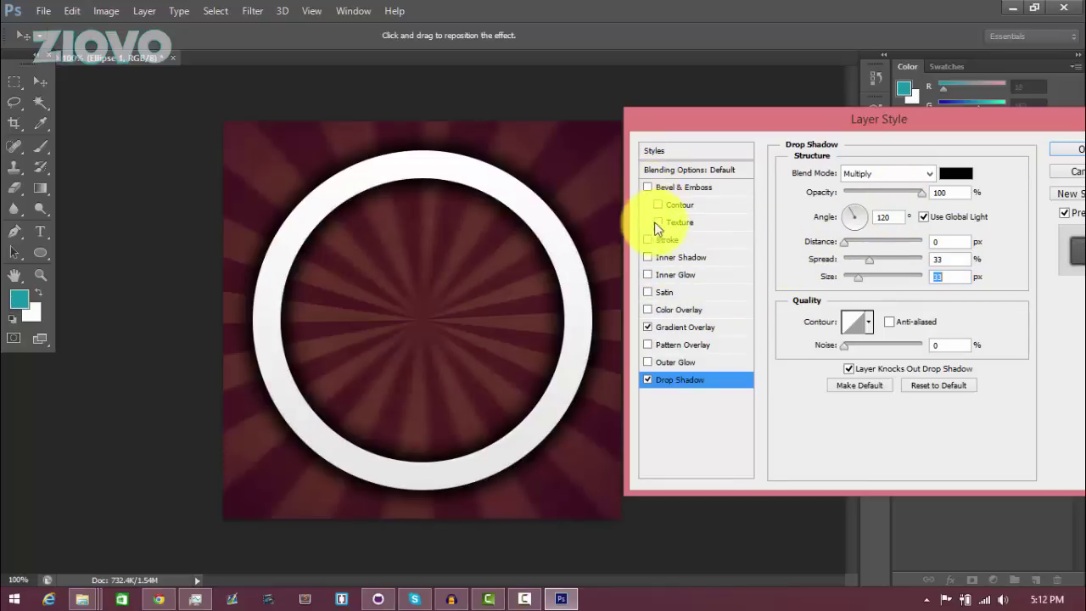
{"action": "left_click", "coordinate": [660, 205]}
{"action": "left_click", "coordinate": [661, 204]}
{"action": "left_click", "coordinate": [659, 223]}
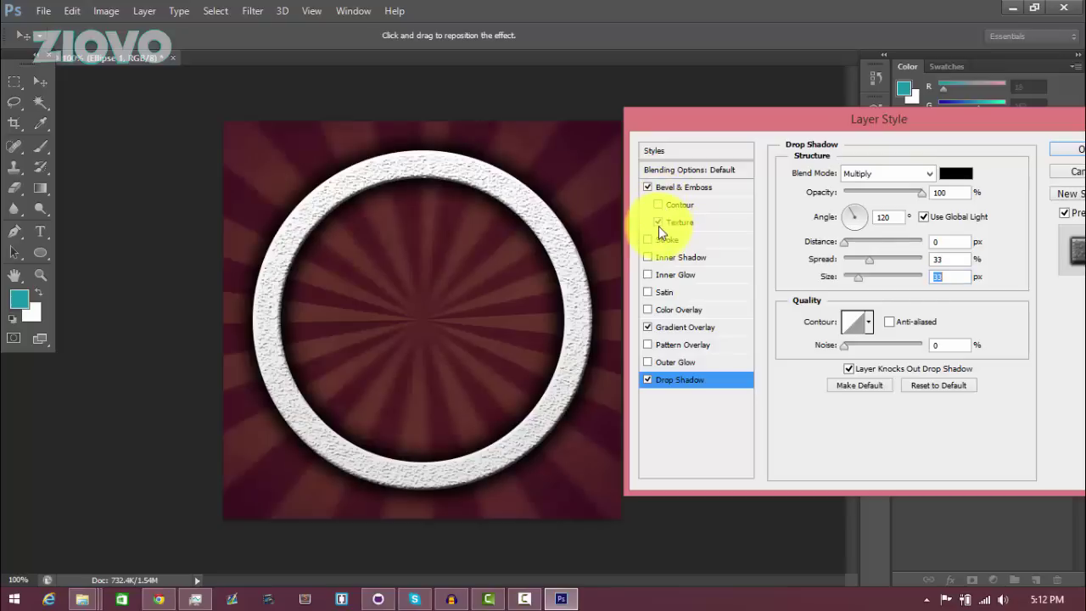
{"action": "left_click", "coordinate": [1073, 150]}
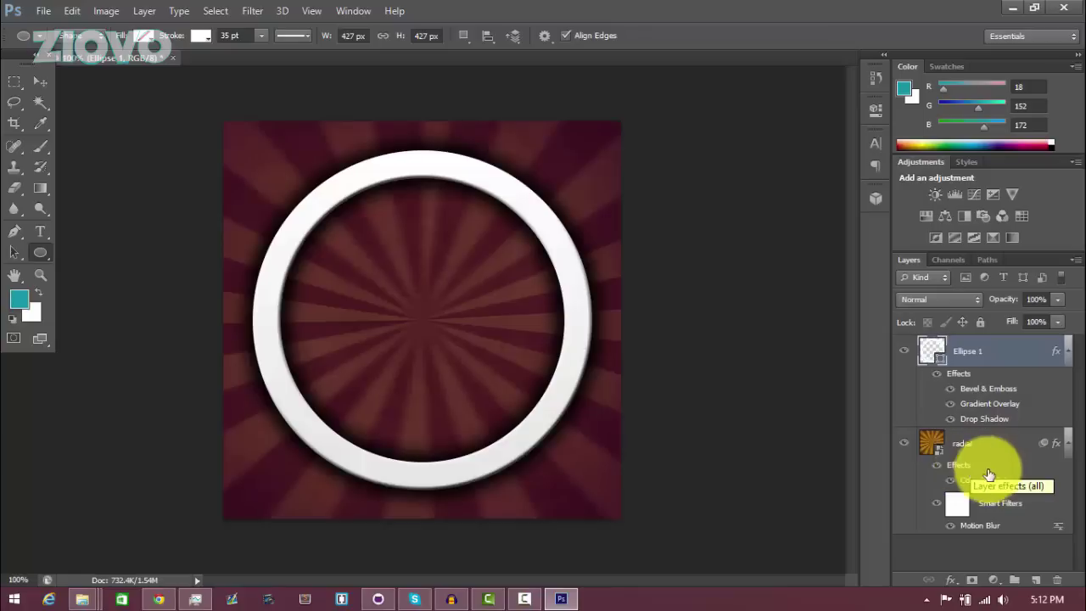
Create a new layer above Ellipse 1 and start a text entry point inside the ring.
{"action": "left_click", "coordinate": [1037, 582]}
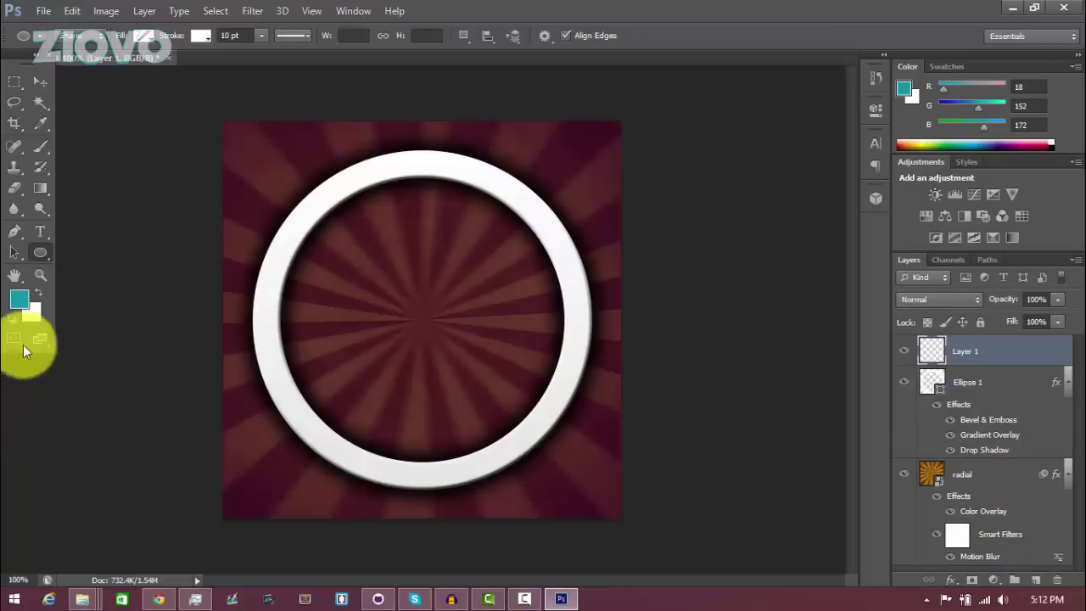
{"action": "left_click", "coordinate": [40, 231]}
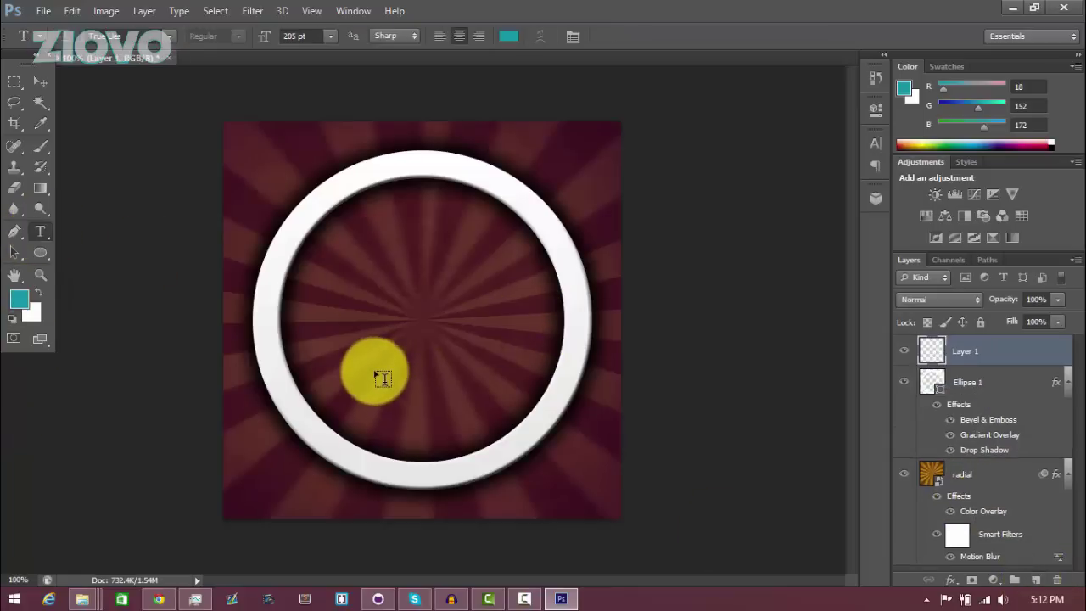
{"action": "left_click", "coordinate": [375, 371]}
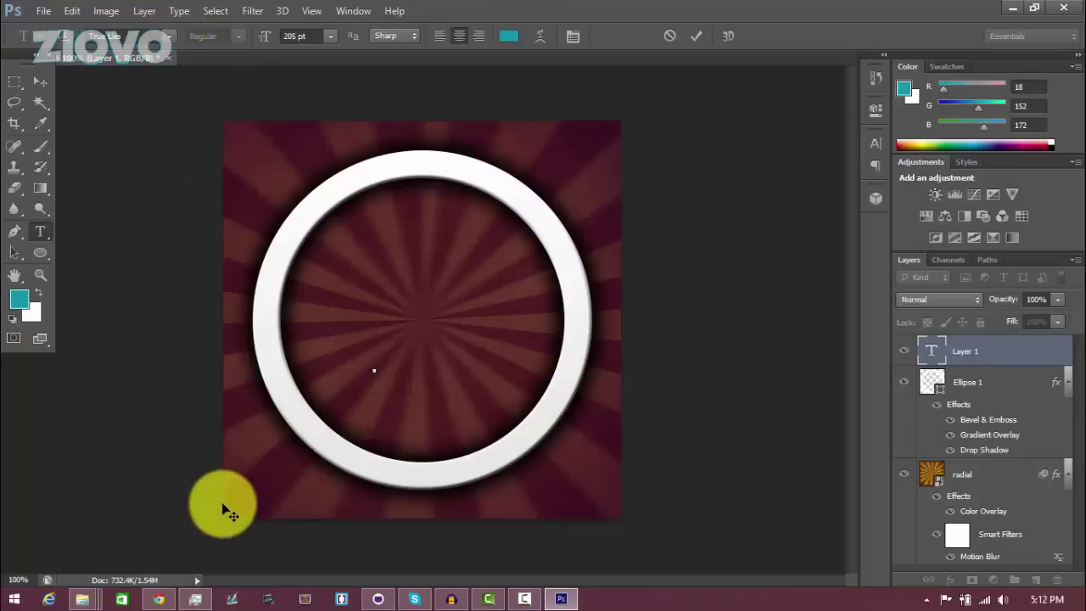
Open the dafont.com website in the browser.
{"action": "left_click", "coordinate": [158, 599]}
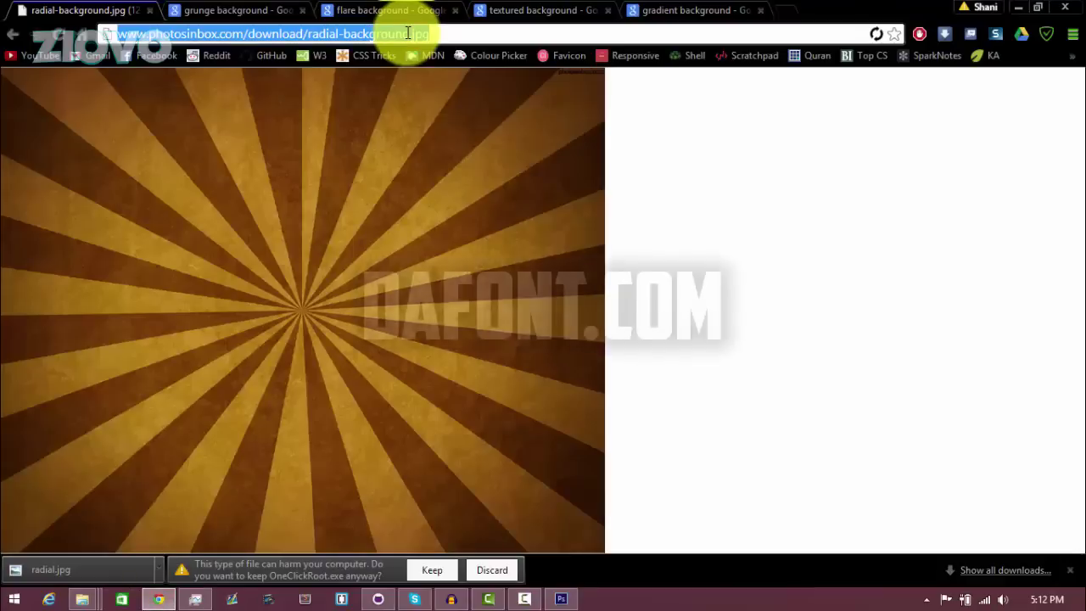
{"action": "type", "text": "dafont"}
{"action": "key", "text": "Return"}
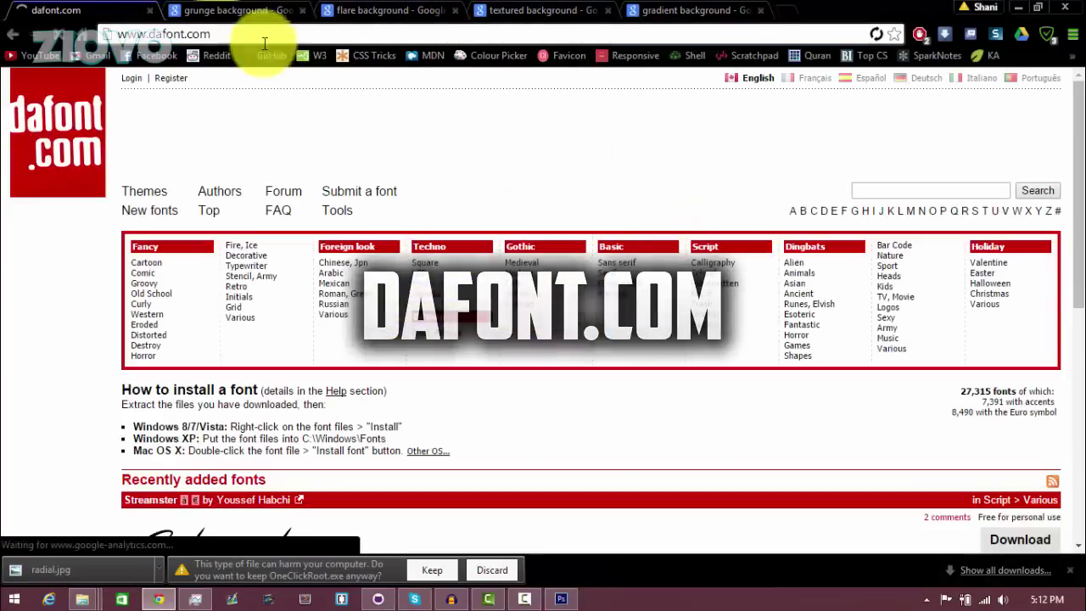
{"action": "scroll", "coordinate": [590, 211], "scroll_direction": "down", "scroll_amount": 2}
{"action": "scroll", "coordinate": [590, 210], "scroll_direction": "down", "scroll_amount": 4}
{"action": "scroll", "coordinate": [461, 283], "scroll_direction": "up", "scroll_amount": 6}
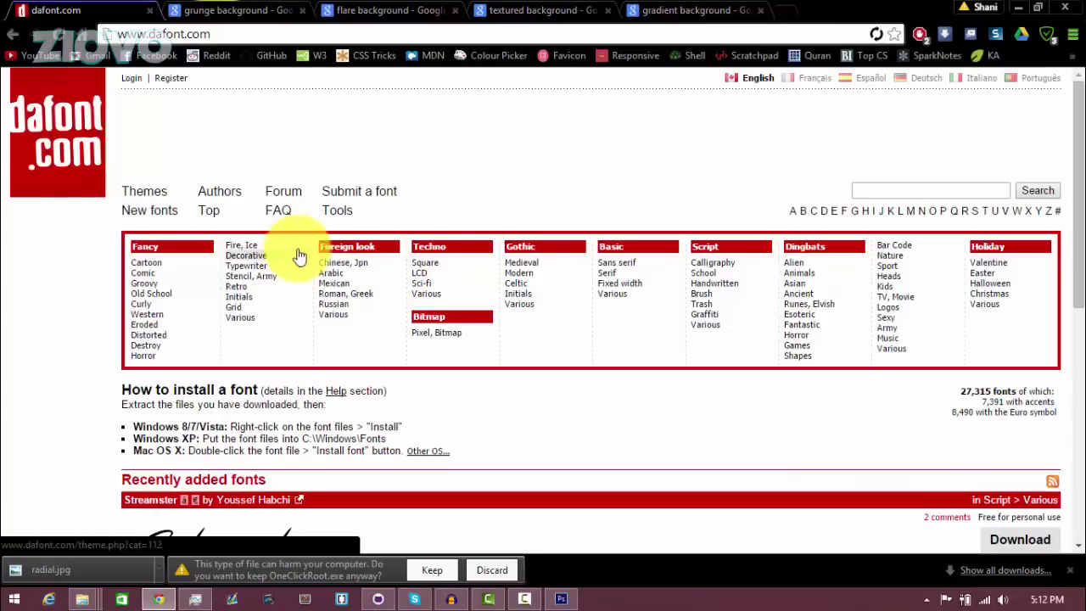
Browse the Fancy > Comic font previews for a logo lettering style.
{"action": "left_click", "coordinate": [183, 274]}
{"action": "scroll", "coordinate": [243, 286], "scroll_direction": "down", "scroll_amount": 12}
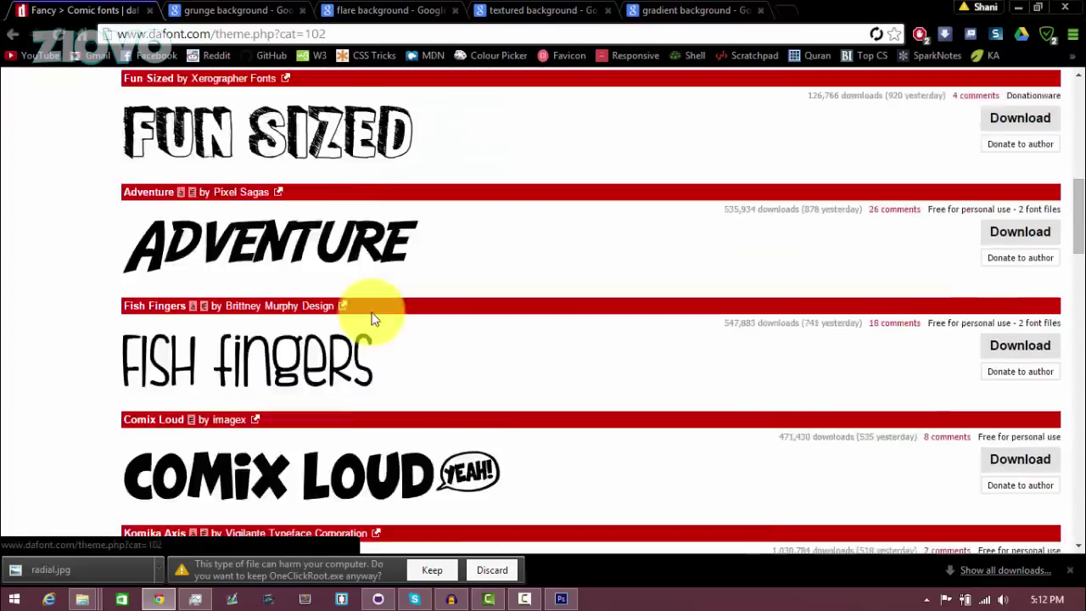
{"action": "scroll", "coordinate": [315, 279], "scroll_direction": "down", "scroll_amount": 10}
{"action": "scroll", "coordinate": [455, 343], "scroll_direction": "up", "scroll_amount": 15}
{"action": "scroll", "coordinate": [456, 343], "scroll_direction": "down", "scroll_amount": 20}
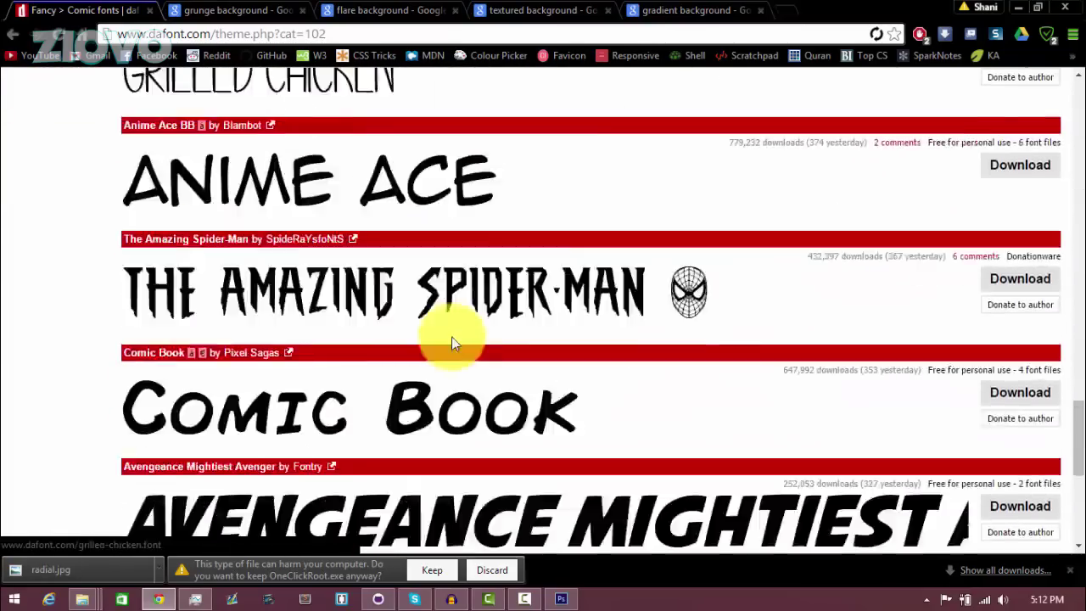
{"action": "scroll", "coordinate": [890, 331], "scroll_direction": "up", "scroll_amount": 20}
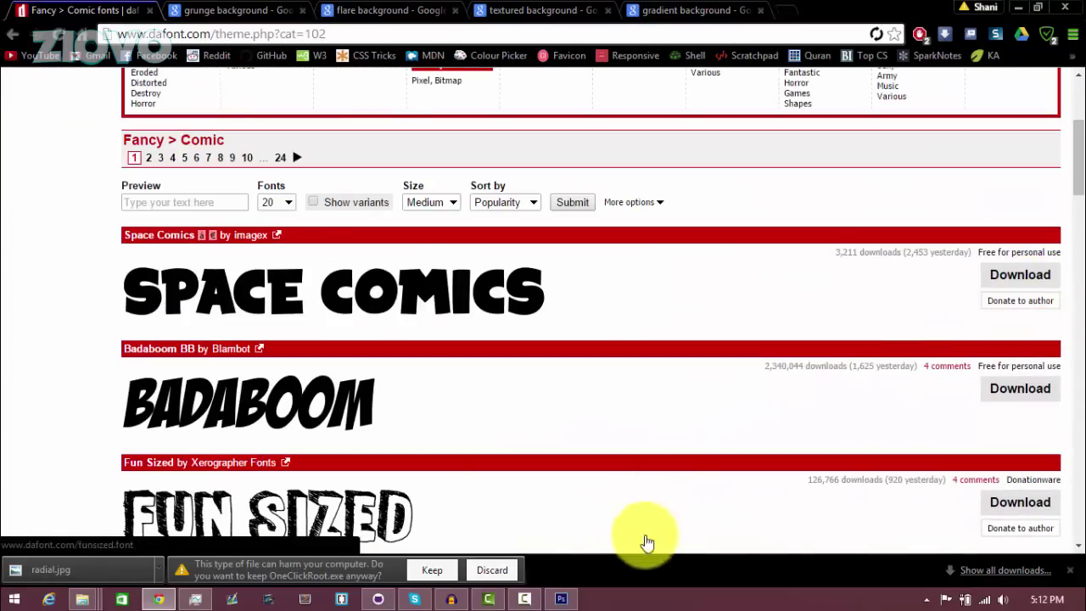
Back in Photoshop, choose the new font, set the text colour to white, and type 'Z'.
{"action": "left_click", "coordinate": [561, 597]}
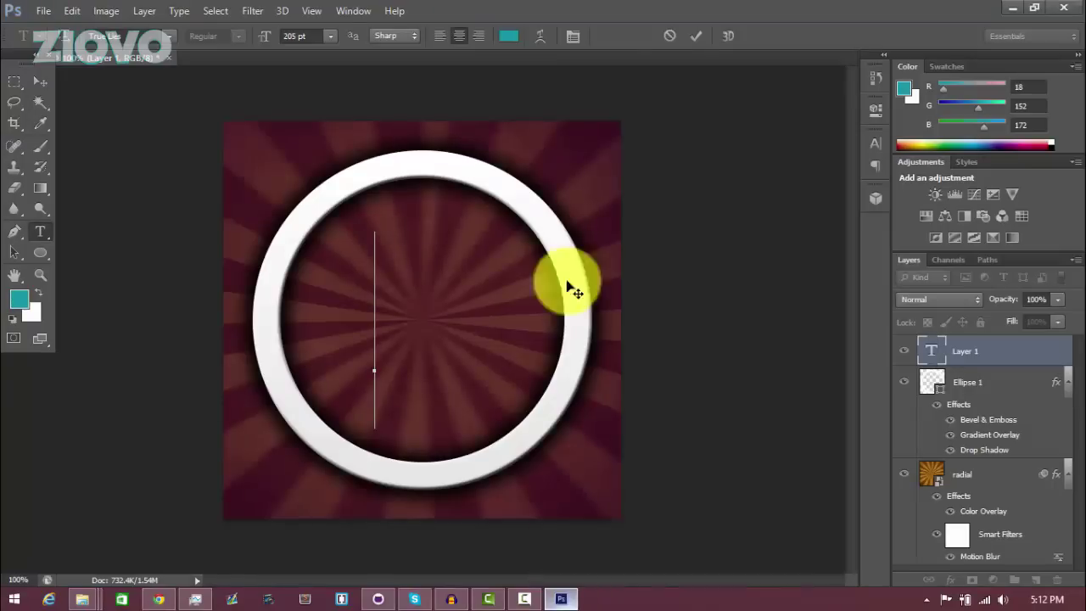
{"action": "left_click", "coordinate": [138, 34]}
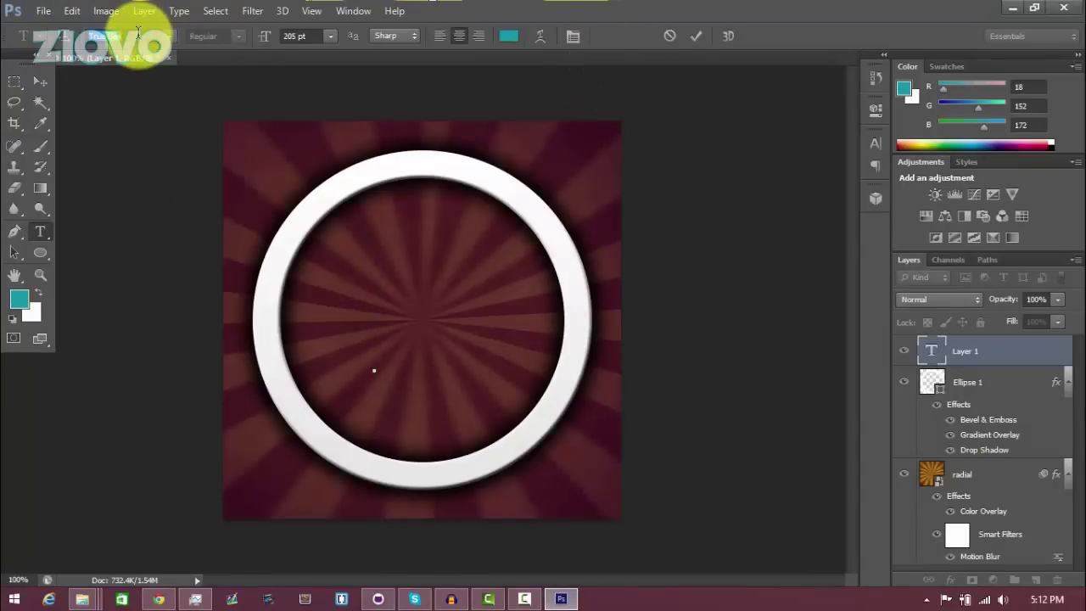
{"action": "key", "text": "Return"}
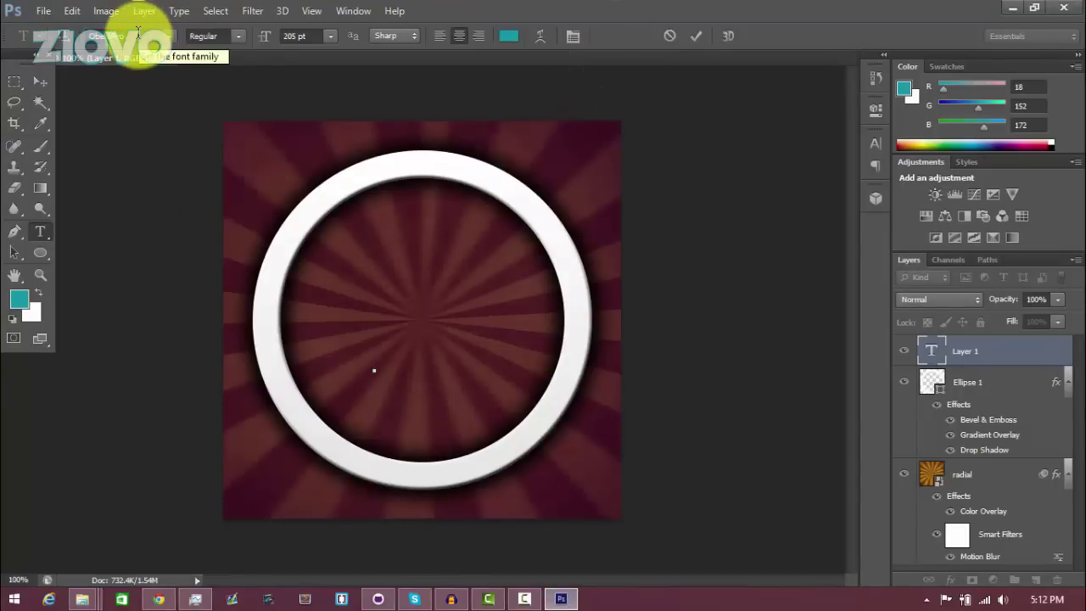
{"action": "left_click", "coordinate": [508, 35]}
{"action": "left_click", "coordinate": [318, 134]}
{"action": "left_click", "coordinate": [705, 129]}
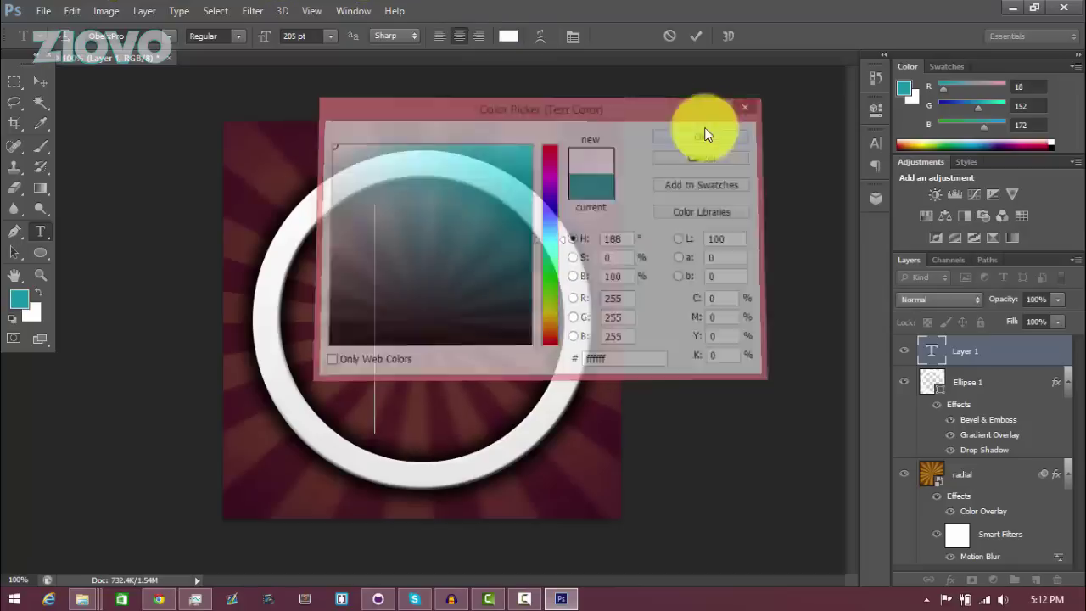
{"action": "type", "text": "Z"}
Resize the Z to 350 pt, commit it, and move it onto the ring's centre.
{"action": "key", "text": "ctrl+a"}
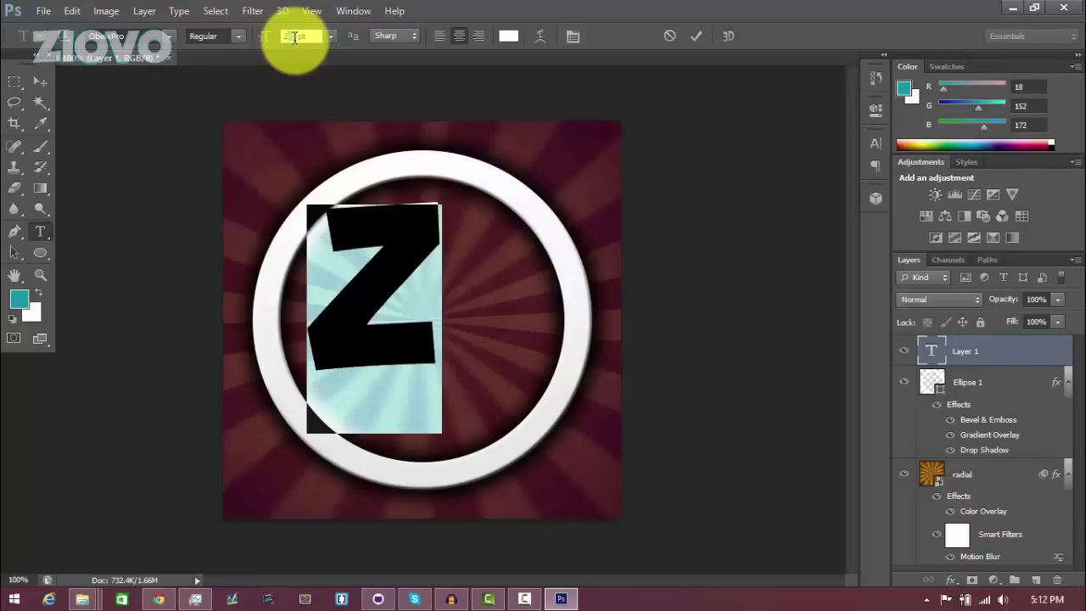
{"action": "type", "text": "250"}
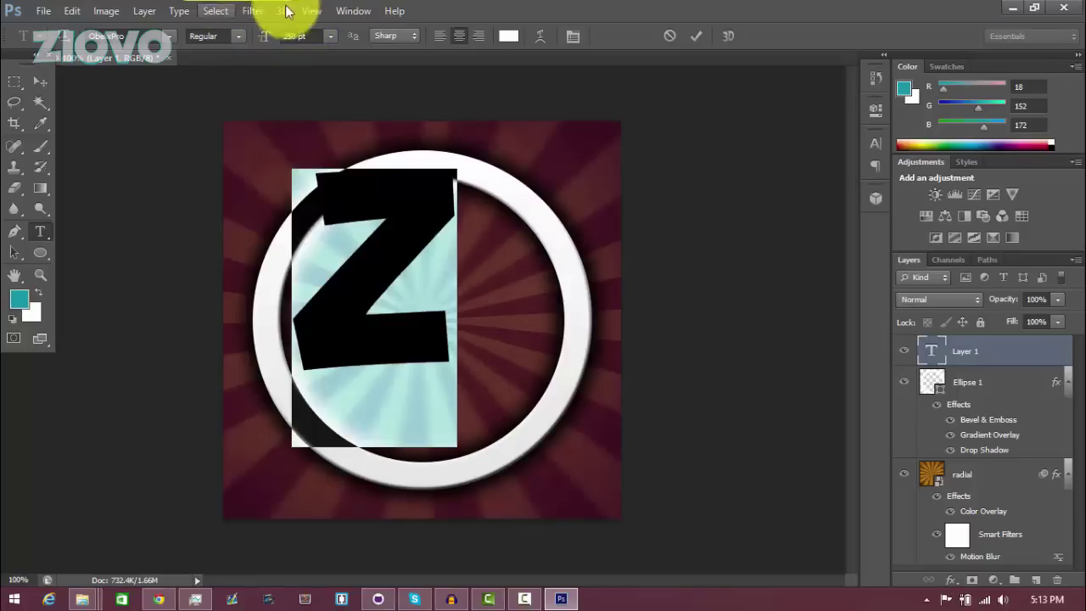
{"action": "type", "text": "350"}
{"action": "key", "text": "Return"}
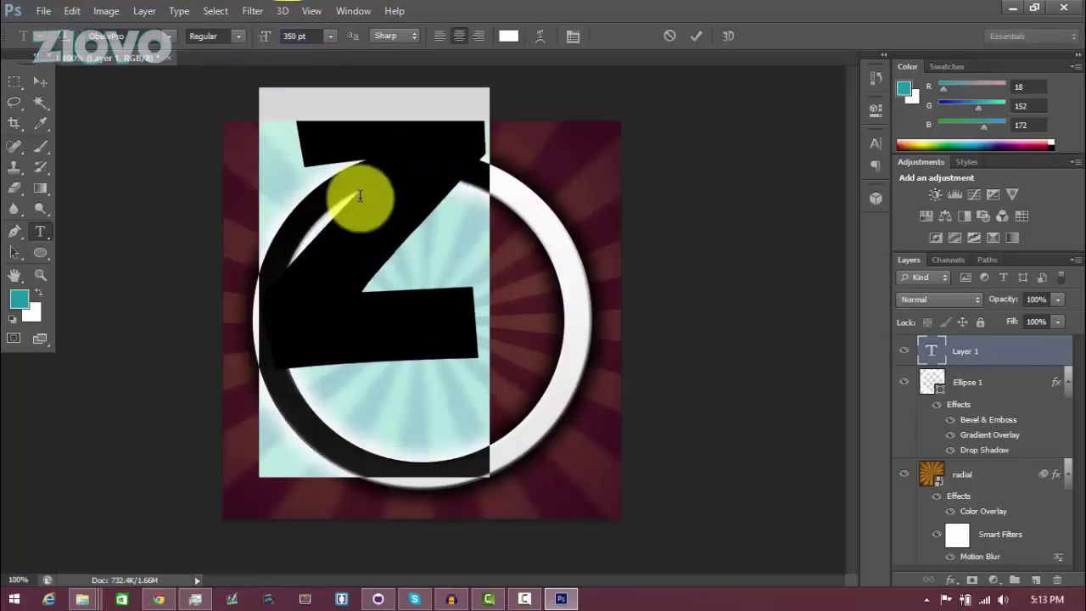
{"action": "left_click", "coordinate": [358, 189]}
{"action": "left_click", "coordinate": [693, 34]}
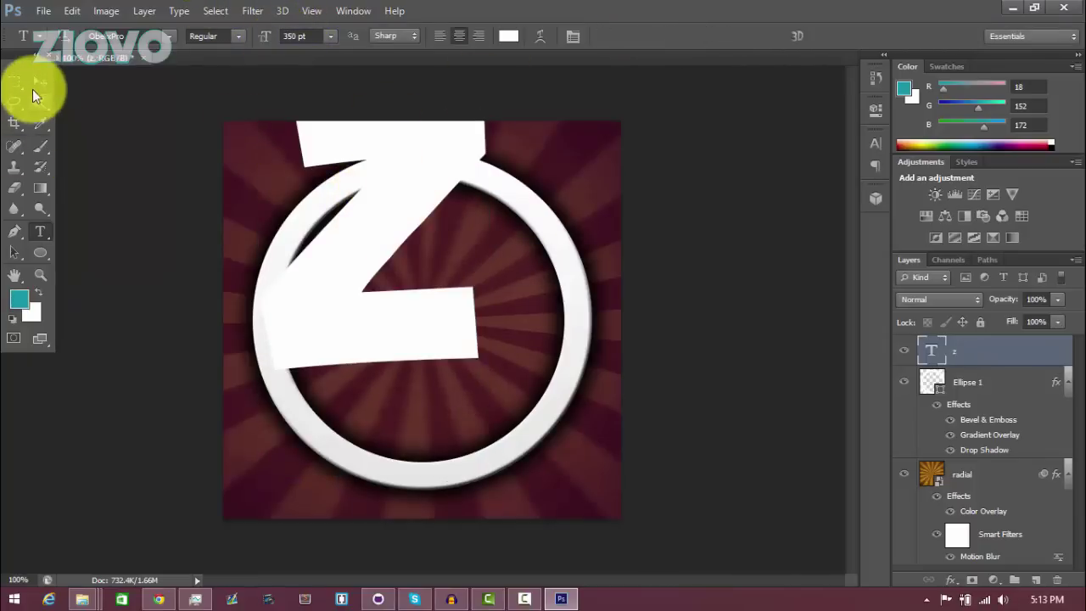
{"action": "left_click", "coordinate": [34, 87]}
{"action": "left_click_drag", "start_coordinate": [311, 223], "coordinate": [377, 314]}
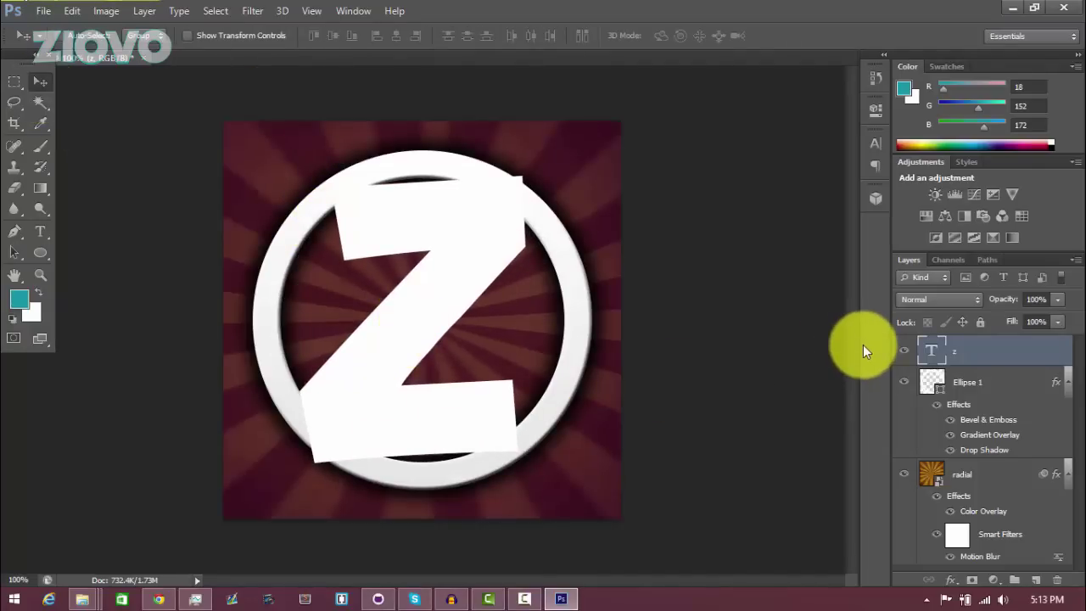
Align the Z to the canvas's vertical and horizontal centres via a full selection, then deselect.
{"action": "key", "text": "ctrl+a"}
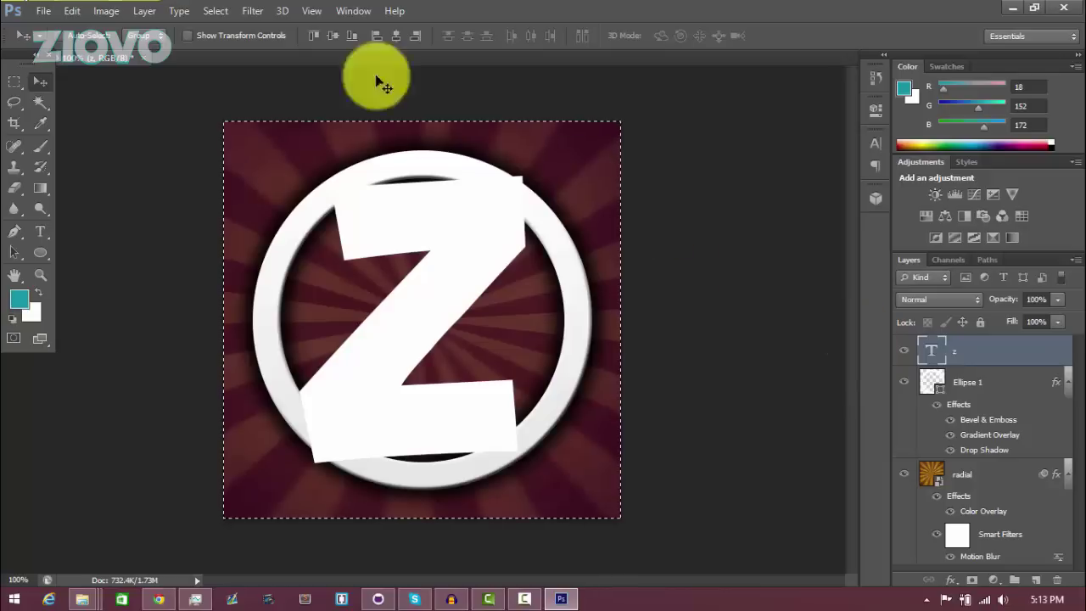
{"action": "left_click", "coordinate": [144, 10]}
{"action": "mouse_move", "coordinate": [278, 407]}
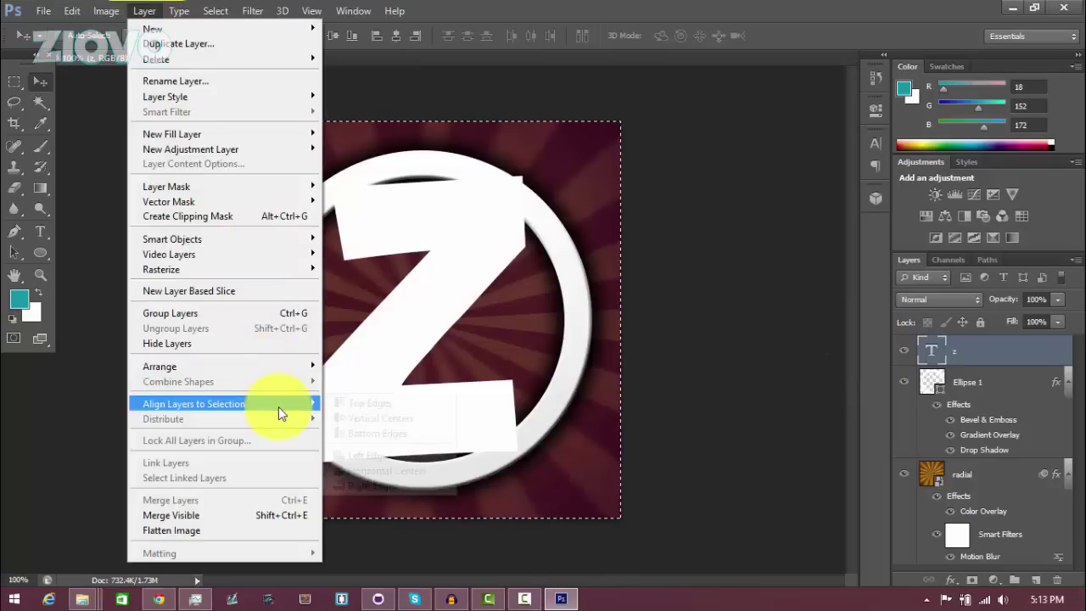
{"action": "left_click", "coordinate": [424, 417]}
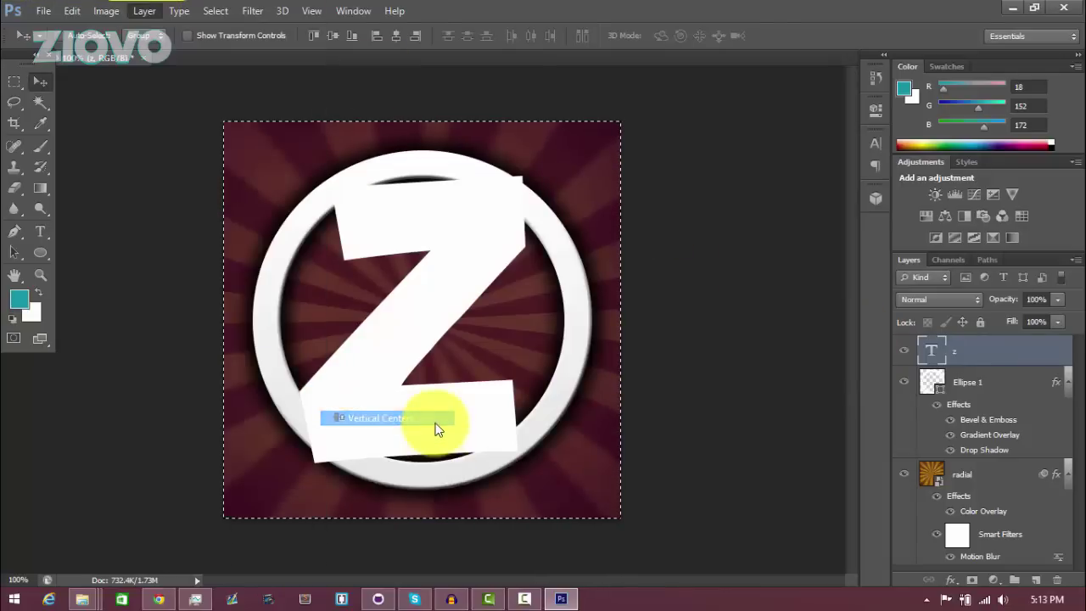
{"action": "left_click", "coordinate": [144, 10]}
{"action": "mouse_move", "coordinate": [288, 407]}
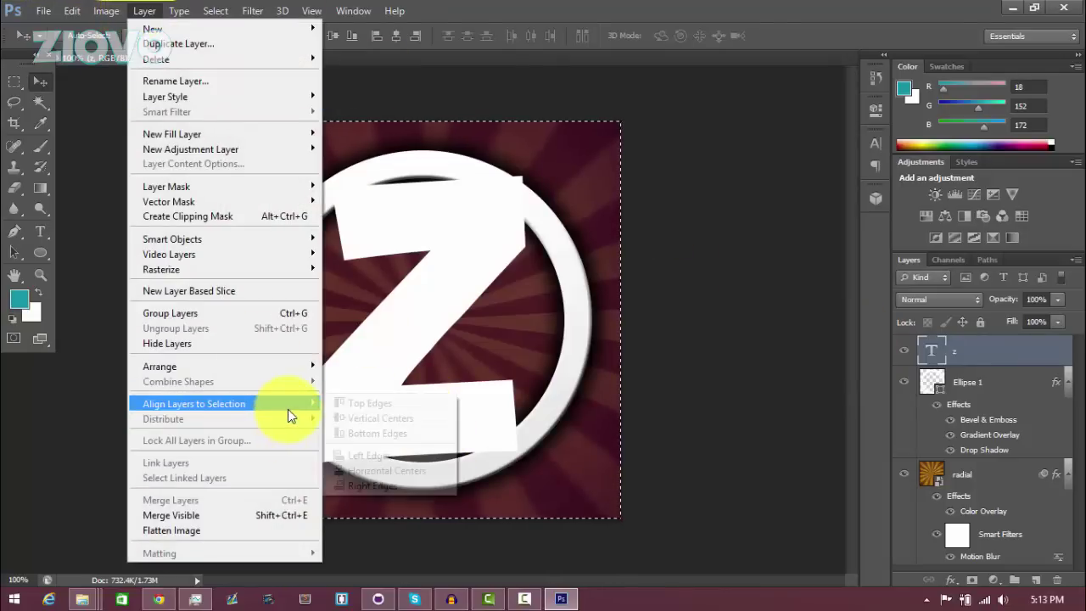
{"action": "left_click", "coordinate": [404, 467]}
{"action": "key", "text": "ctrl+d"}
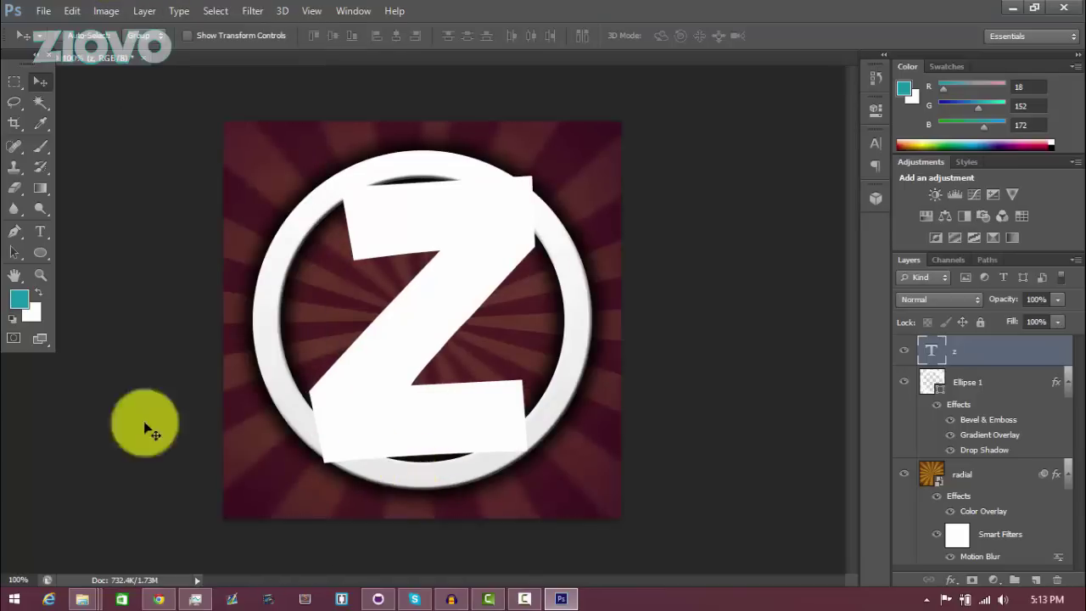
Give the Z layer a gradient overlay and a drop shadow with distance 0, spread 44%, size 34 px.
{"action": "right_click", "coordinate": [1024, 368]}
{"action": "left_click", "coordinate": [714, 97]}
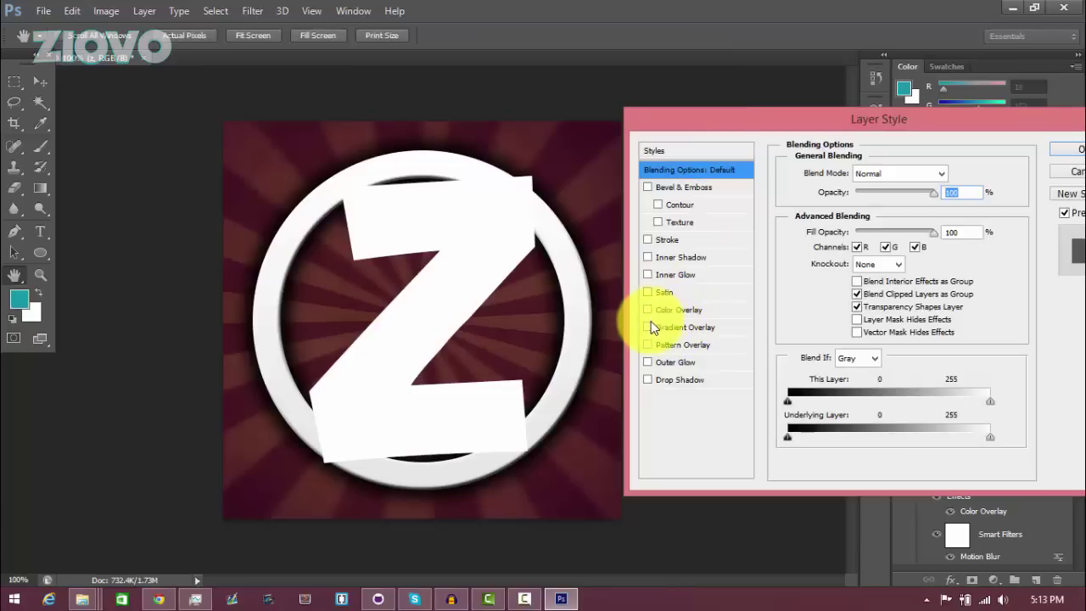
{"action": "left_click", "coordinate": [670, 329]}
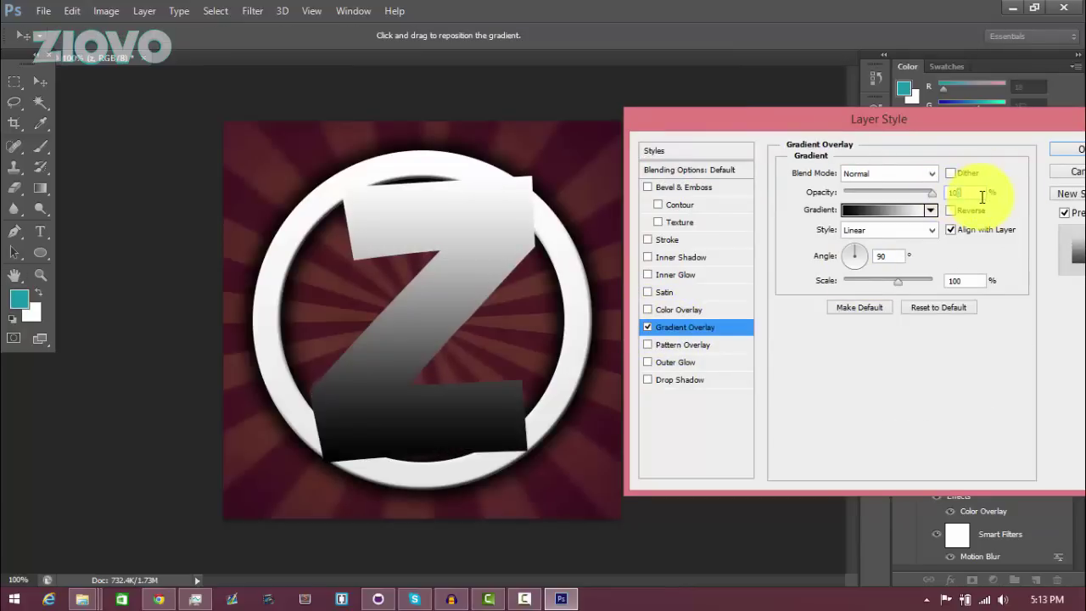
{"action": "left_click", "coordinate": [648, 379]}
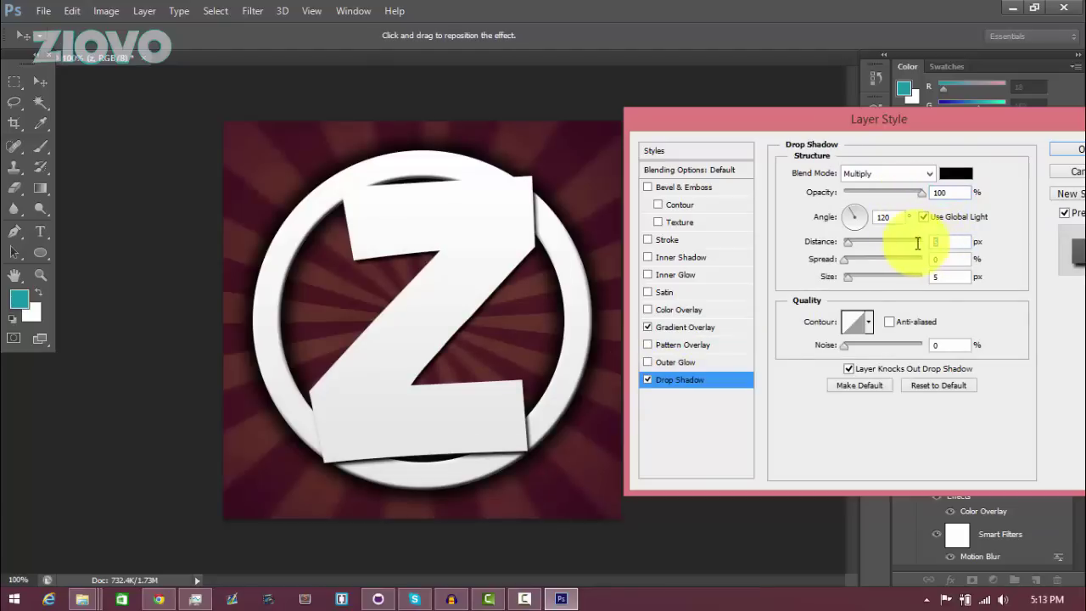
{"action": "left_click", "coordinate": [939, 242]}
{"action": "type", "text": "0"}
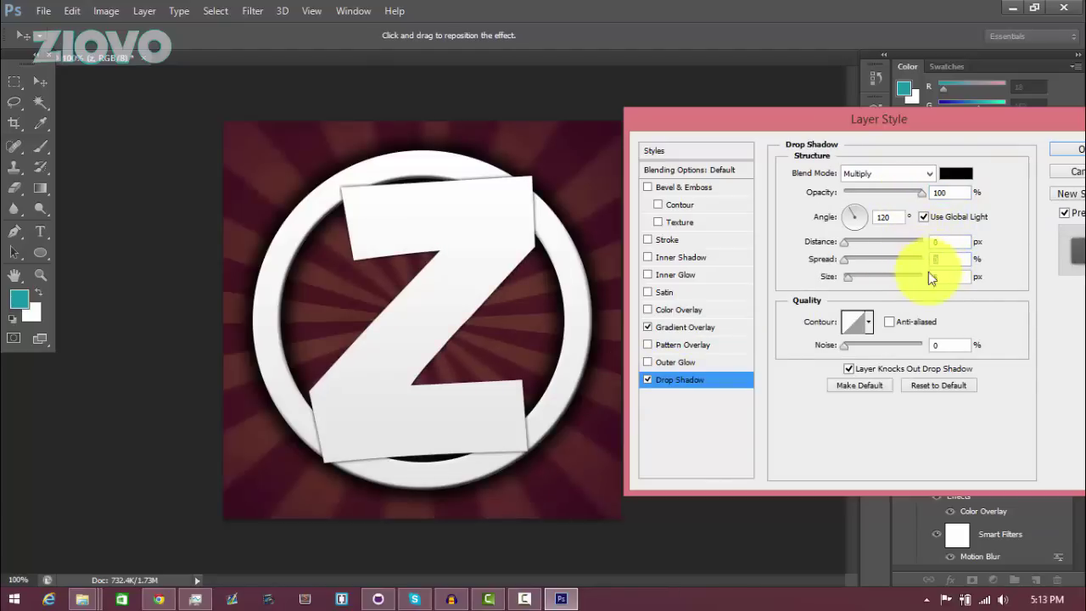
{"action": "type", "text": "333"}
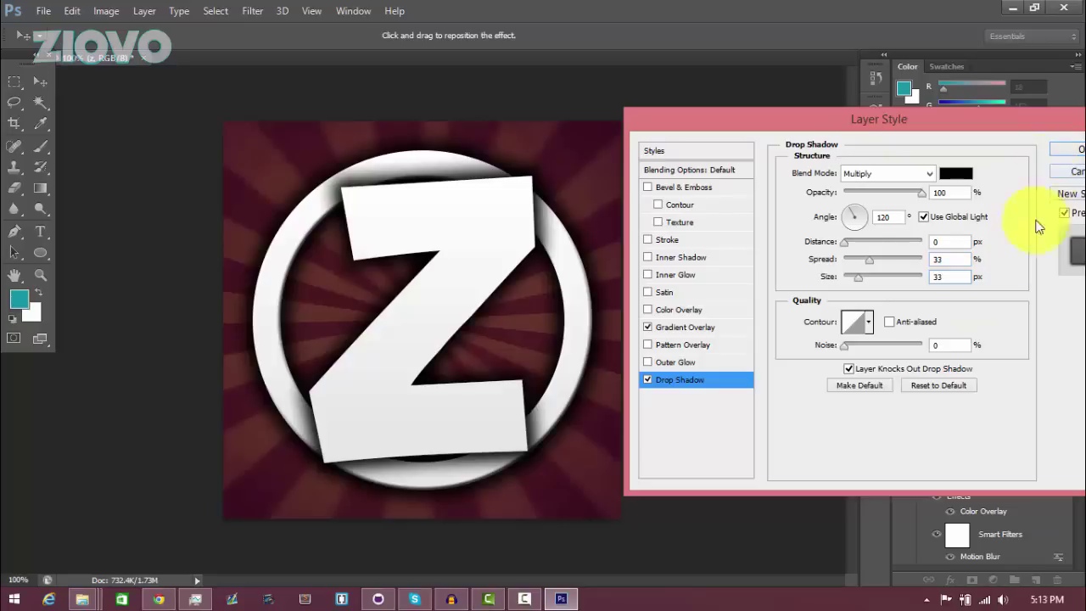
{"action": "type", "text": "44"}
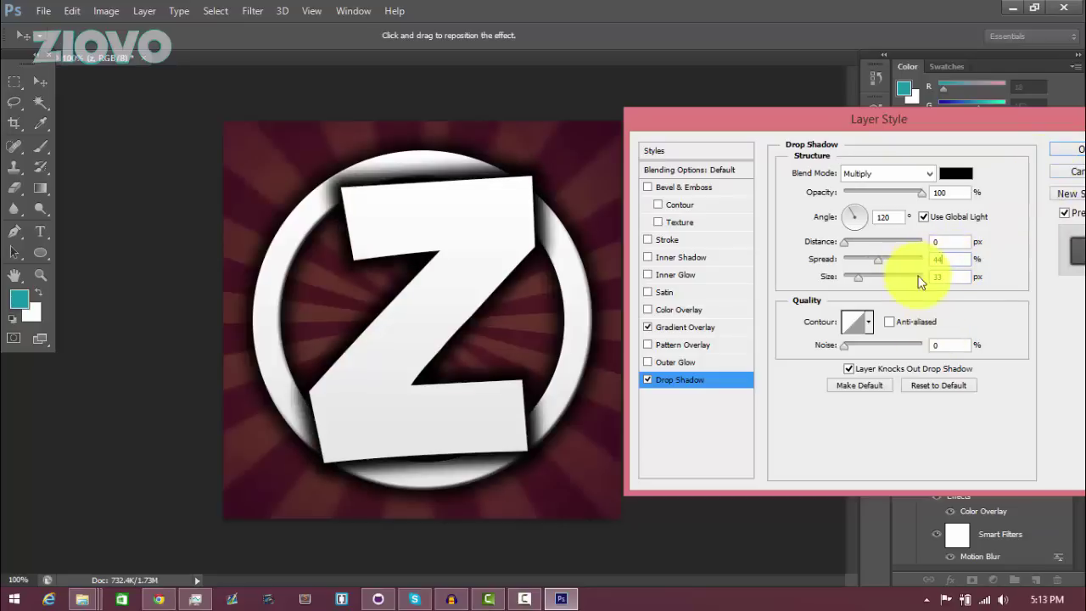
{"action": "left_click", "coordinate": [925, 280]}
{"action": "type", "text": "44"}
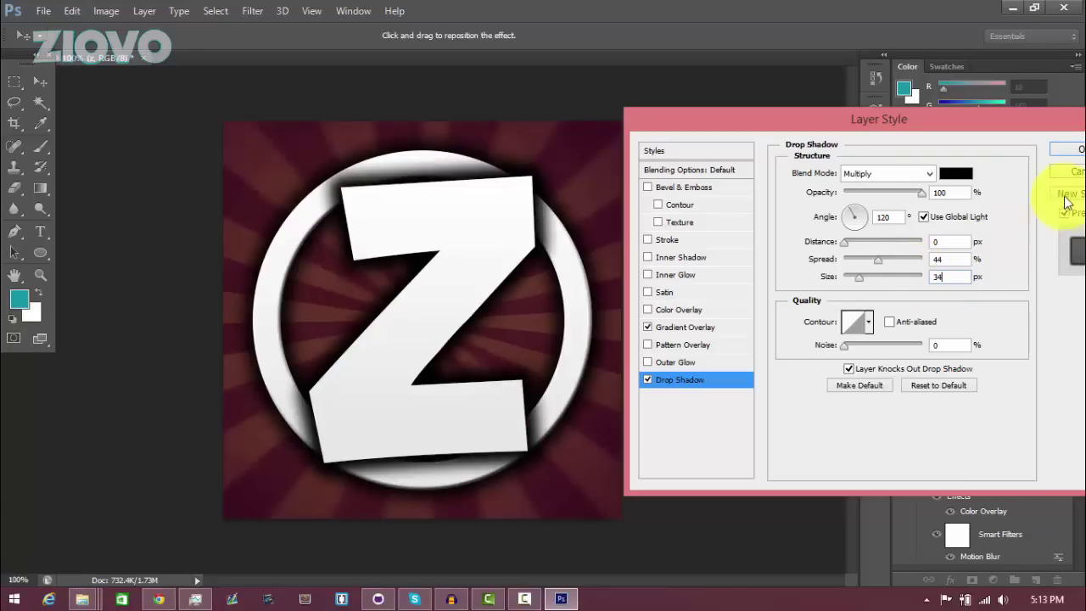
{"action": "left_click", "coordinate": [1069, 152]}
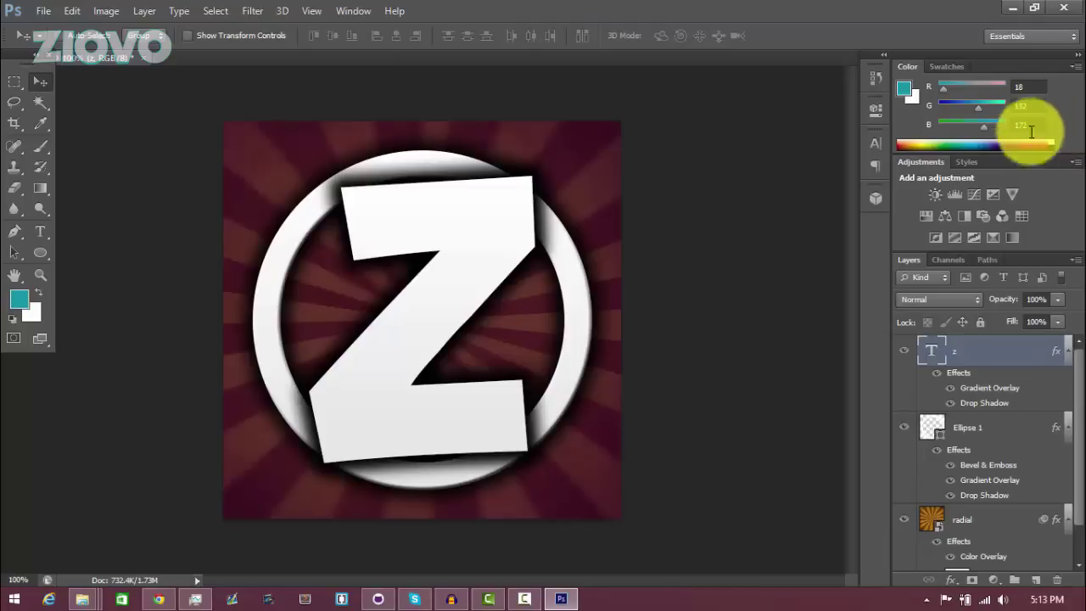
Rotate the Z slightly clockwise, nudge it up about 31 px, and commit the transform.
{"action": "key", "text": "ctrl+t"}
{"action": "left_click_drag", "start_coordinate": [574, 169], "coordinate": [503, 208]}
{"action": "left_click_drag", "start_coordinate": [489, 262], "coordinate": [489, 236]}
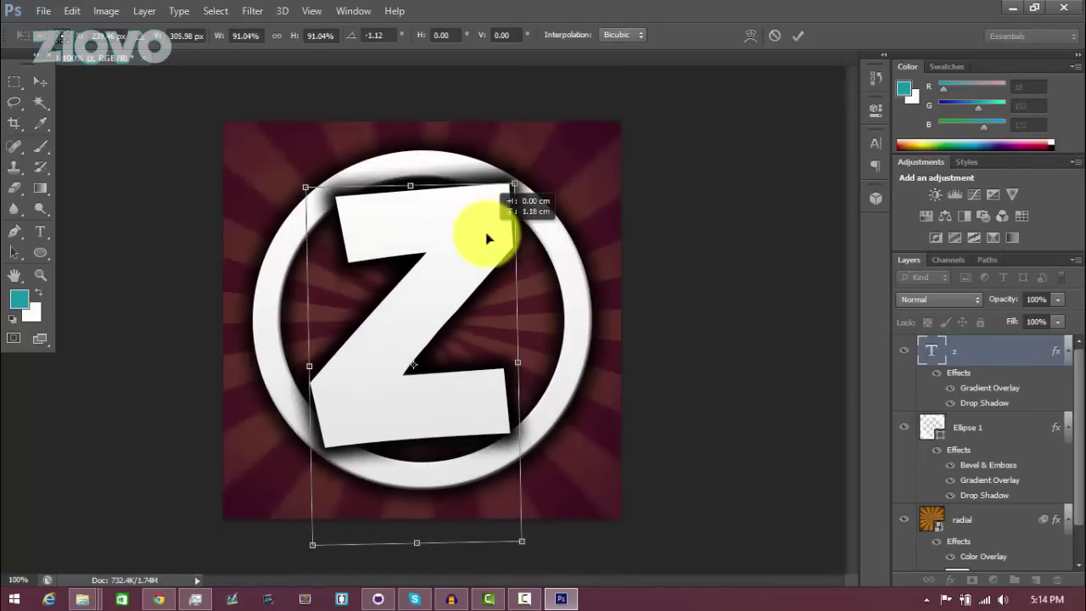
{"action": "left_click", "coordinate": [798, 36]}
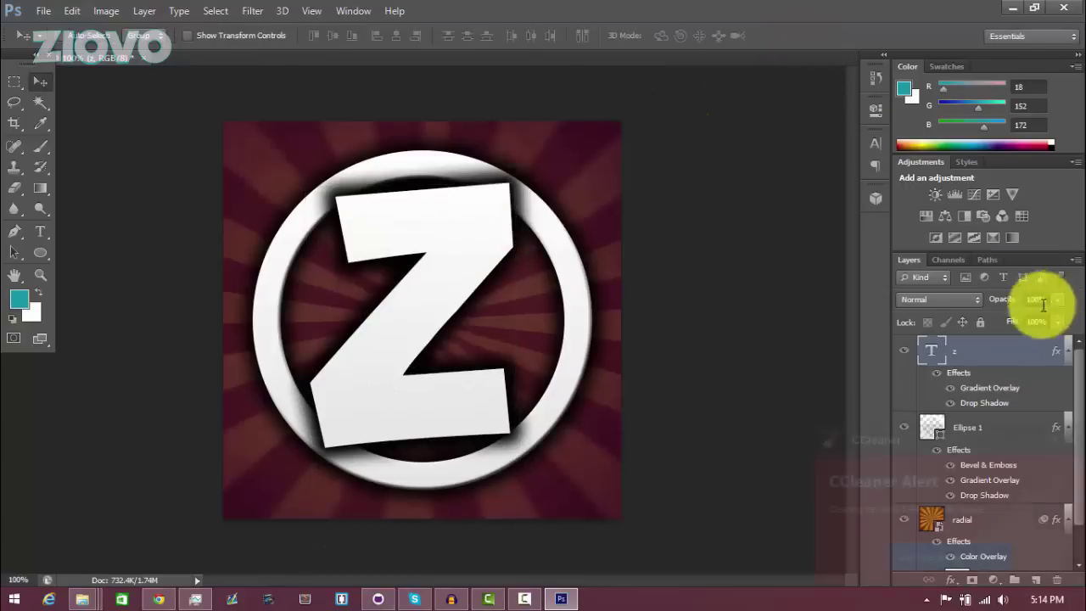
{"action": "left_click", "coordinate": [1074, 442]}
Recentre the tilted Z vertically and horizontally on the canvas with Align Layers to Selection.
{"action": "key", "text": "ctrl+a"}
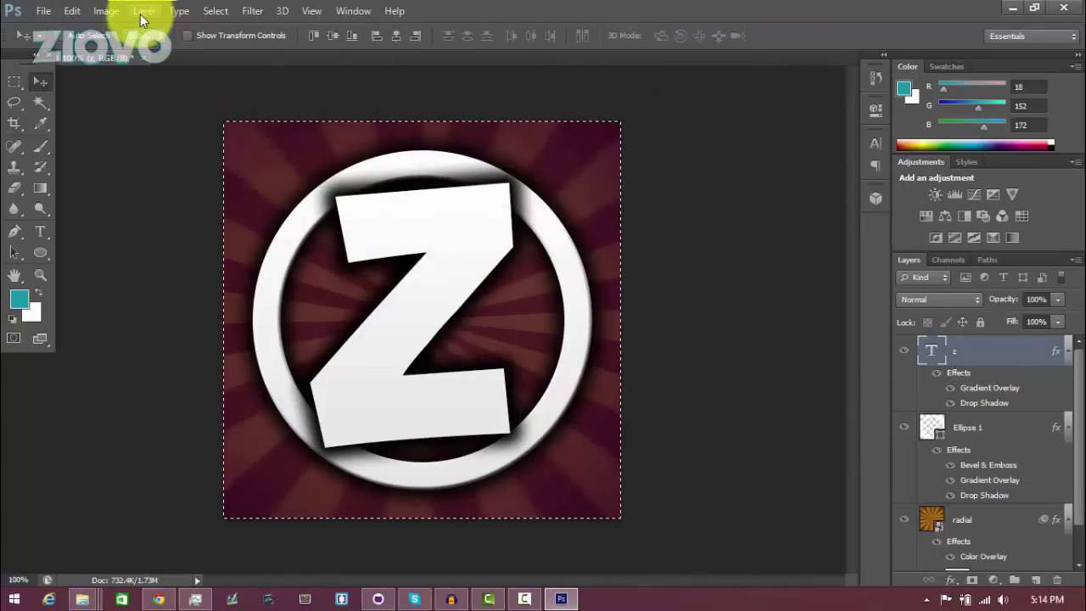
{"action": "left_click", "coordinate": [143, 12]}
{"action": "mouse_move", "coordinate": [294, 403]}
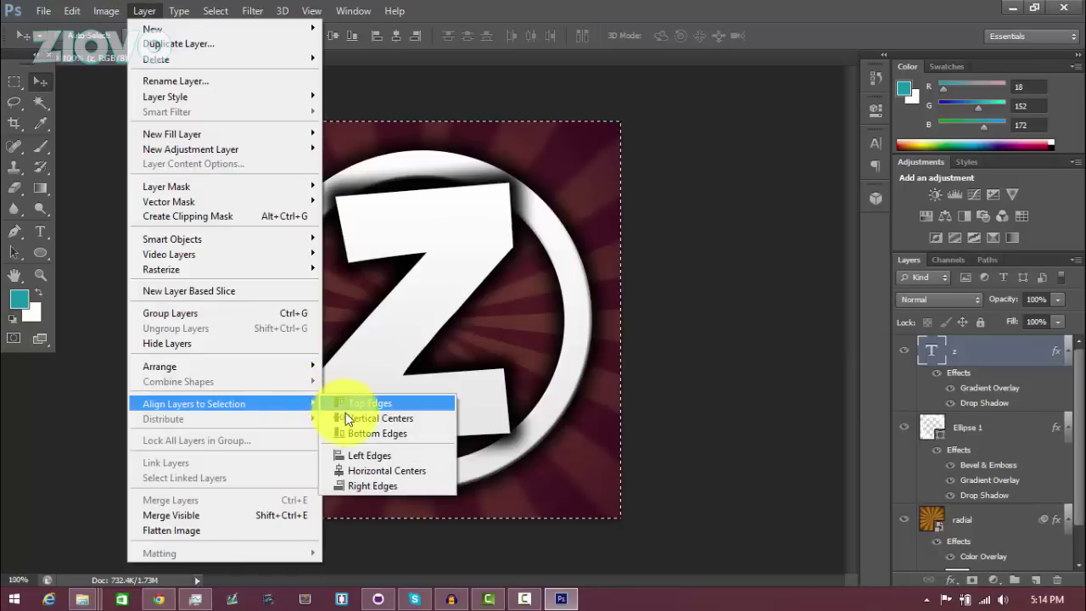
{"action": "left_click", "coordinate": [348, 419]}
{"action": "left_click", "coordinate": [145, 10]}
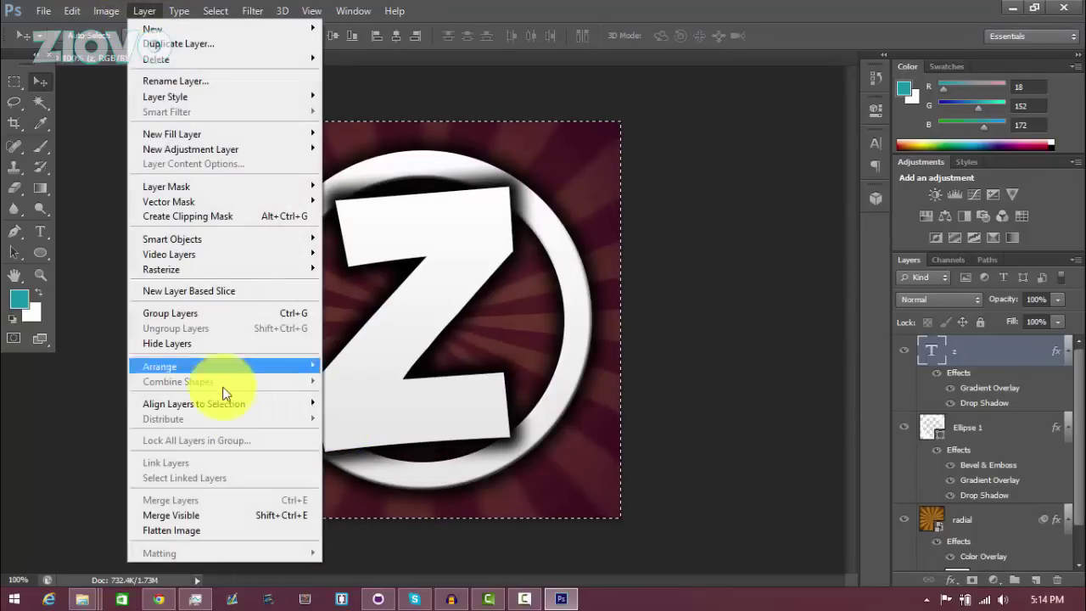
{"action": "mouse_move", "coordinate": [238, 403]}
{"action": "left_click", "coordinate": [434, 470]}
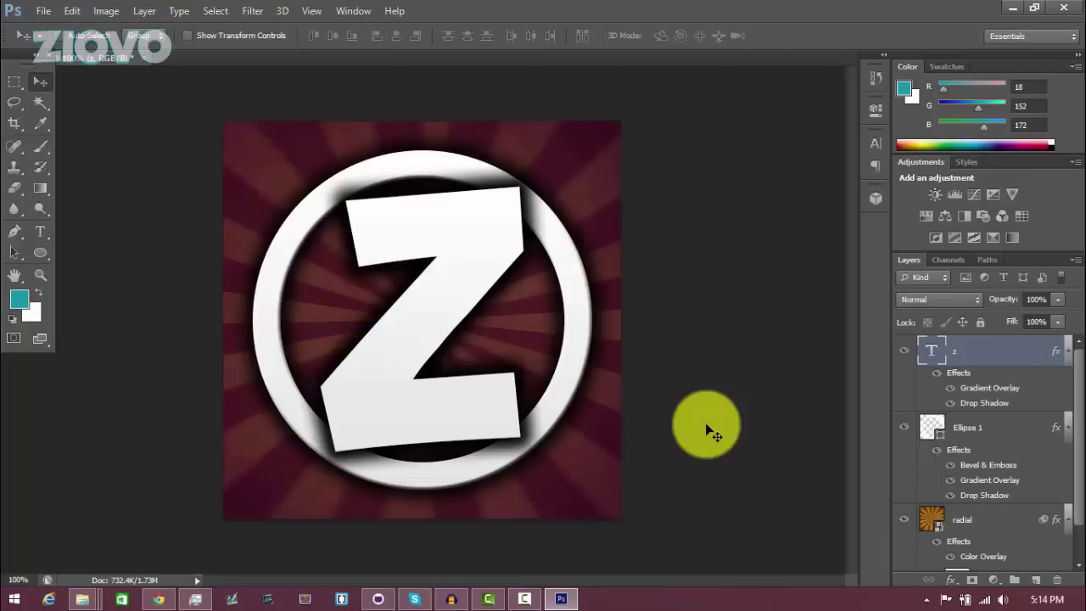
Replace the browser's image search with 'flare png' and scan the results.
{"action": "left_click", "coordinate": [158, 599]}
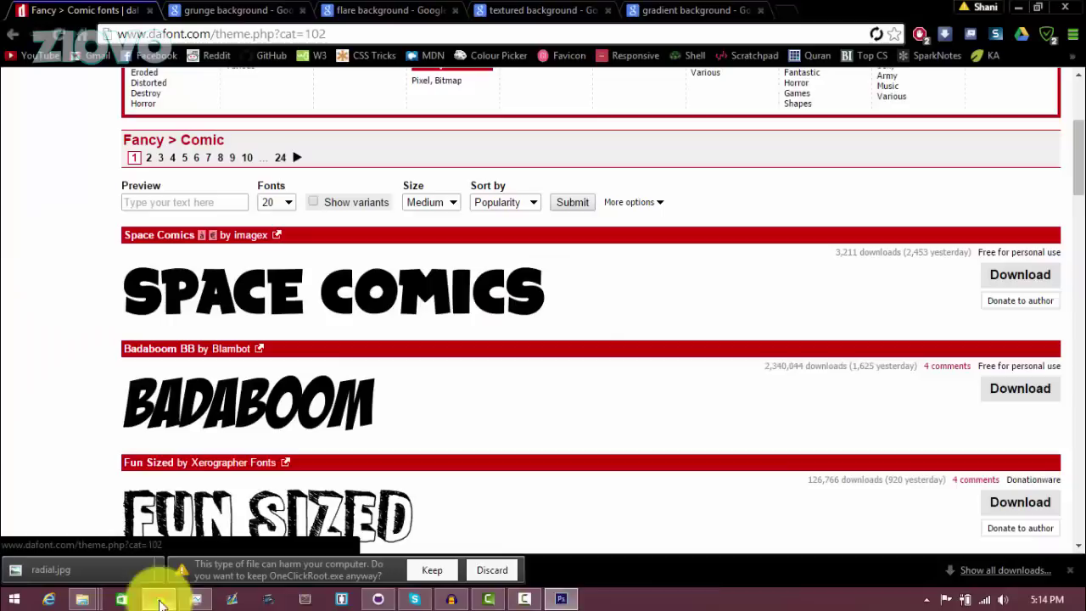
{"action": "left_click", "coordinate": [195, 10]}
{"action": "left_click_drag", "start_coordinate": [237, 90], "coordinate": [12, 99]}
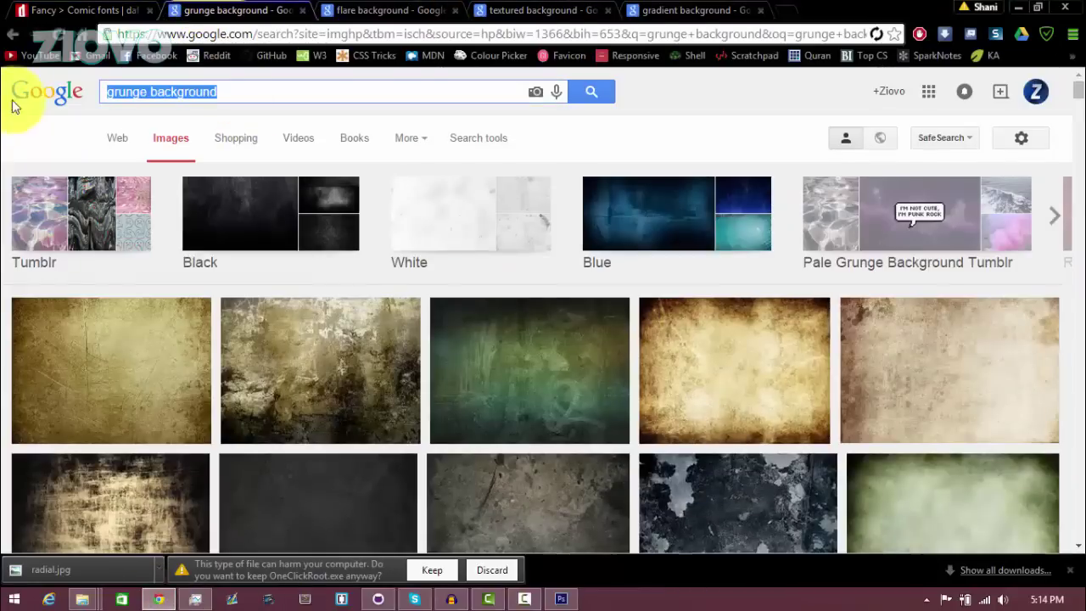
{"action": "type", "text": "flare png"}
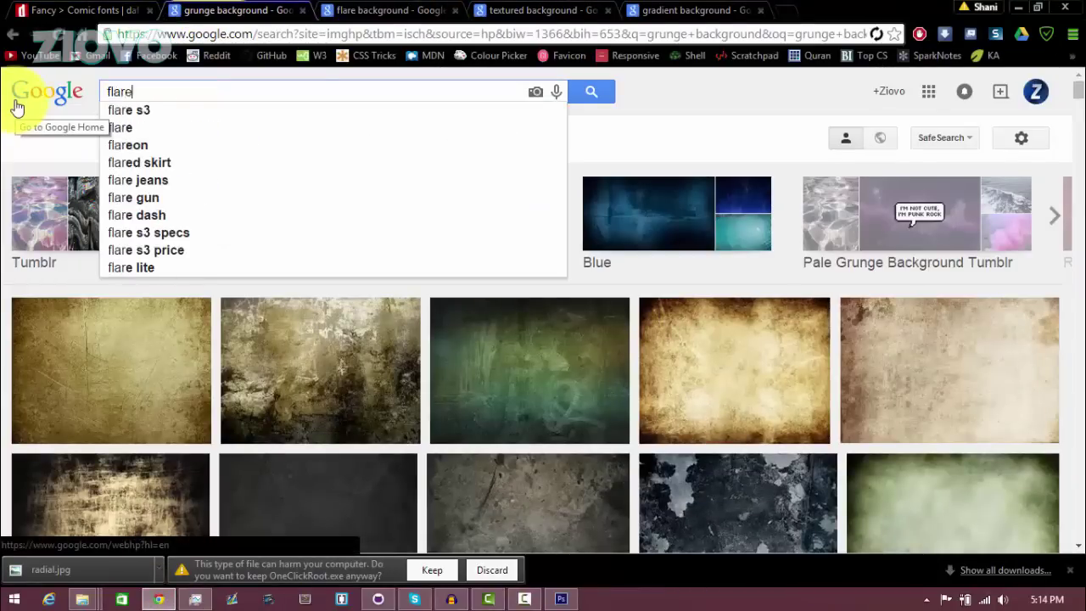
{"action": "key", "text": "Return"}
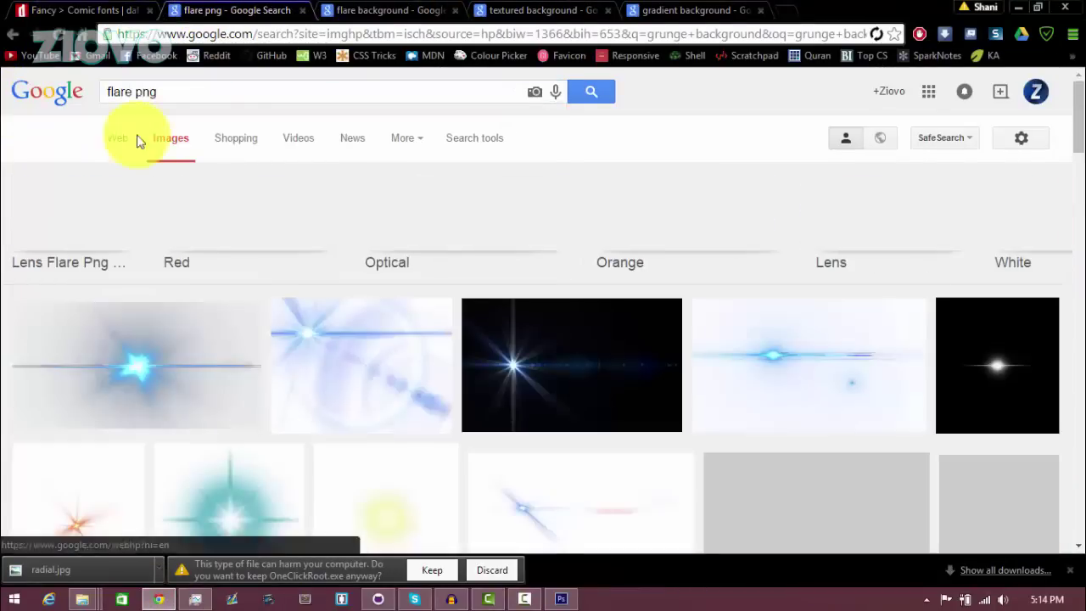
{"action": "scroll", "coordinate": [342, 311], "scroll_direction": "down", "scroll_amount": 3}
{"action": "scroll", "coordinate": [225, 279], "scroll_direction": "up", "scroll_amount": 2}
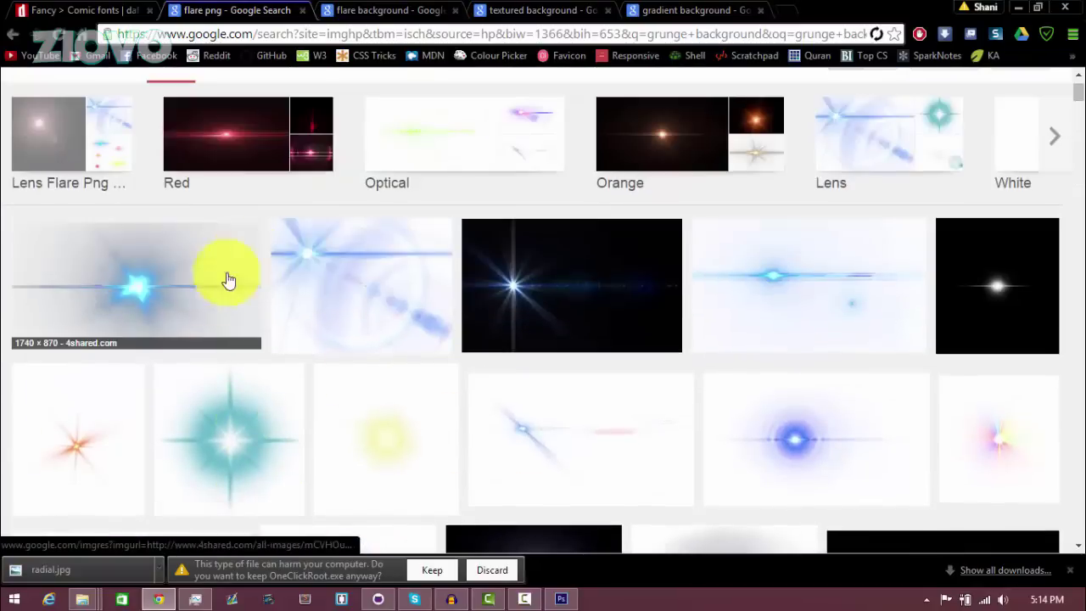
{"action": "scroll", "coordinate": [215, 327], "scroll_direction": "down", "scroll_amount": 2}
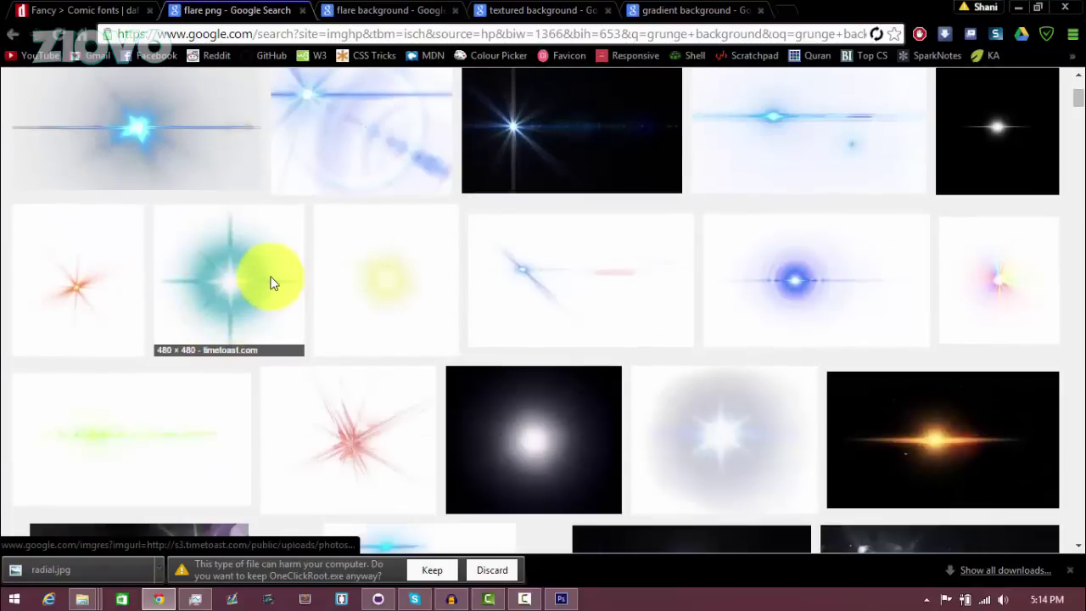
Open the teal star-shaped flare at full size and save it as 'flare'.
{"action": "left_click", "coordinate": [270, 282]}
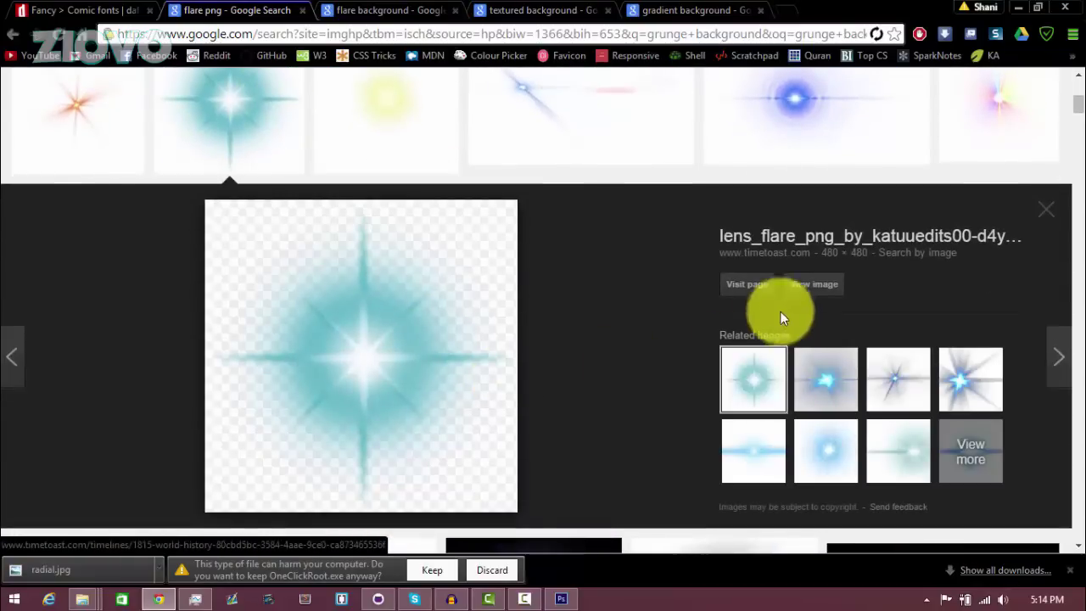
{"action": "left_click", "coordinate": [803, 304]}
{"action": "right_click", "coordinate": [193, 207]}
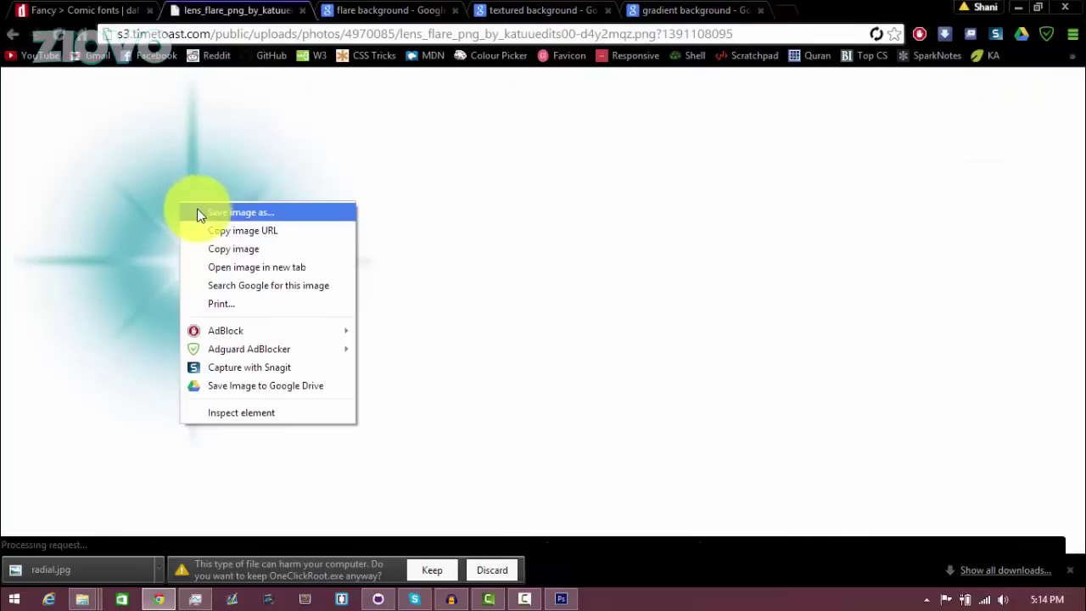
{"action": "left_click", "coordinate": [206, 213]}
{"action": "type", "text": "f"}
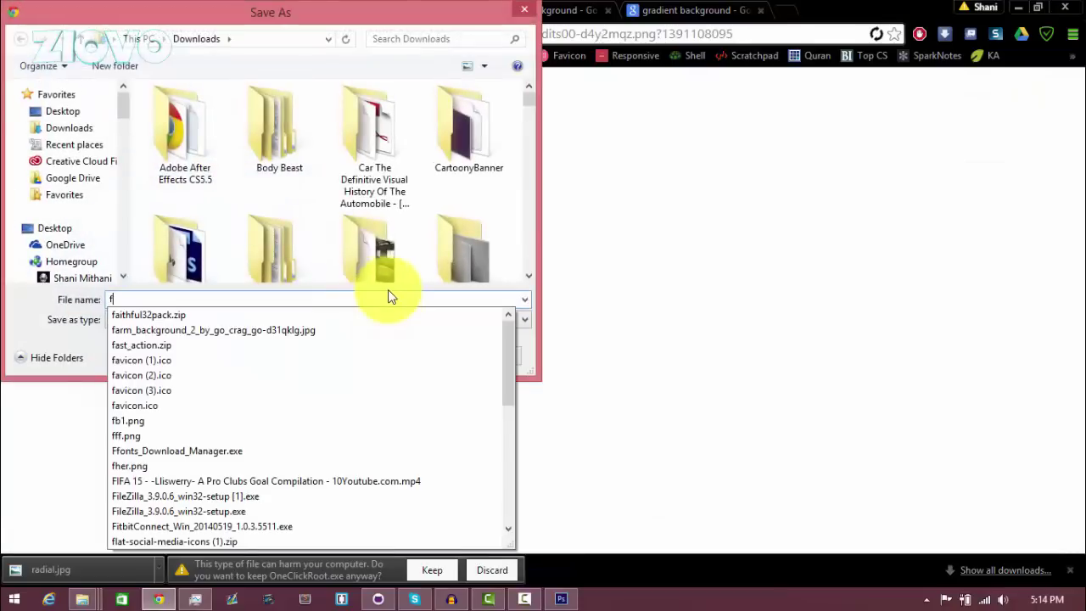
{"action": "type", "text": "lare"}
{"action": "key", "text": "Return"}
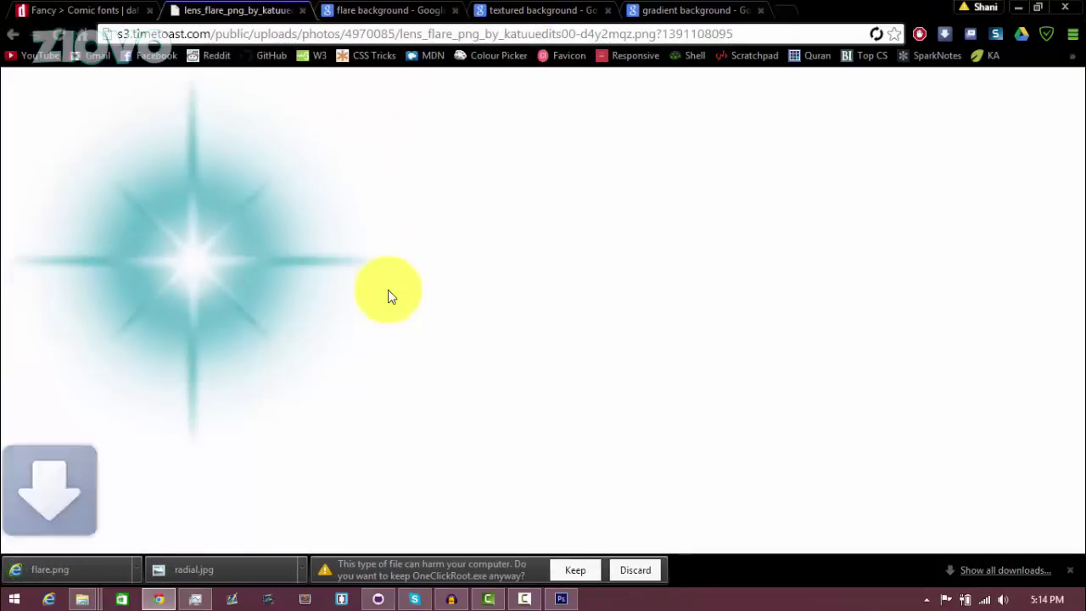
Place flare.png into the Photoshop profile picture via File > Place.
{"action": "left_click", "coordinate": [562, 597]}
{"action": "left_click", "coordinate": [44, 10]}
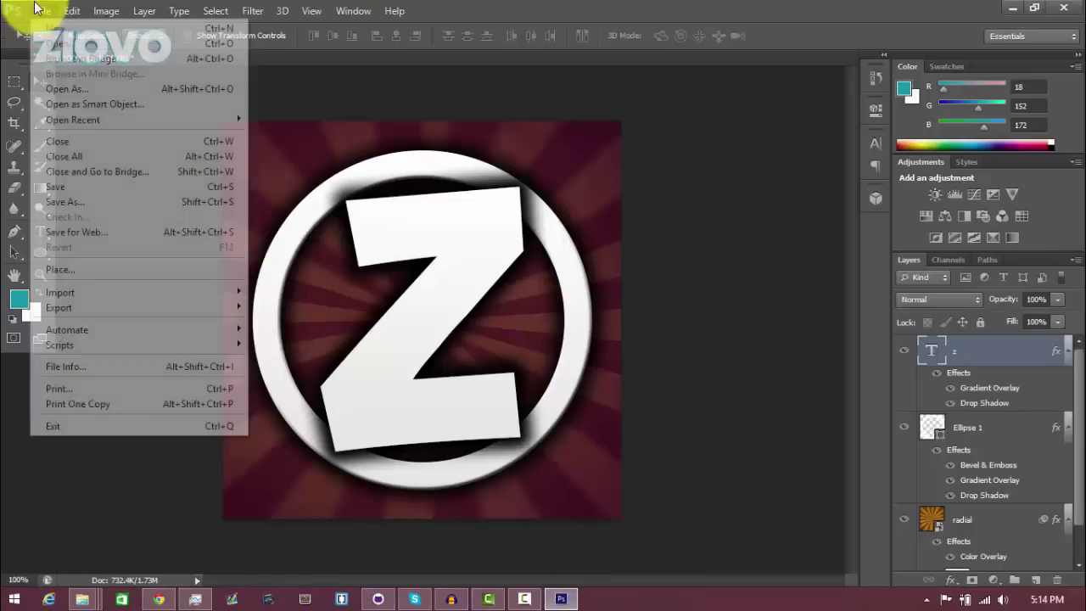
{"action": "left_click", "coordinate": [110, 269]}
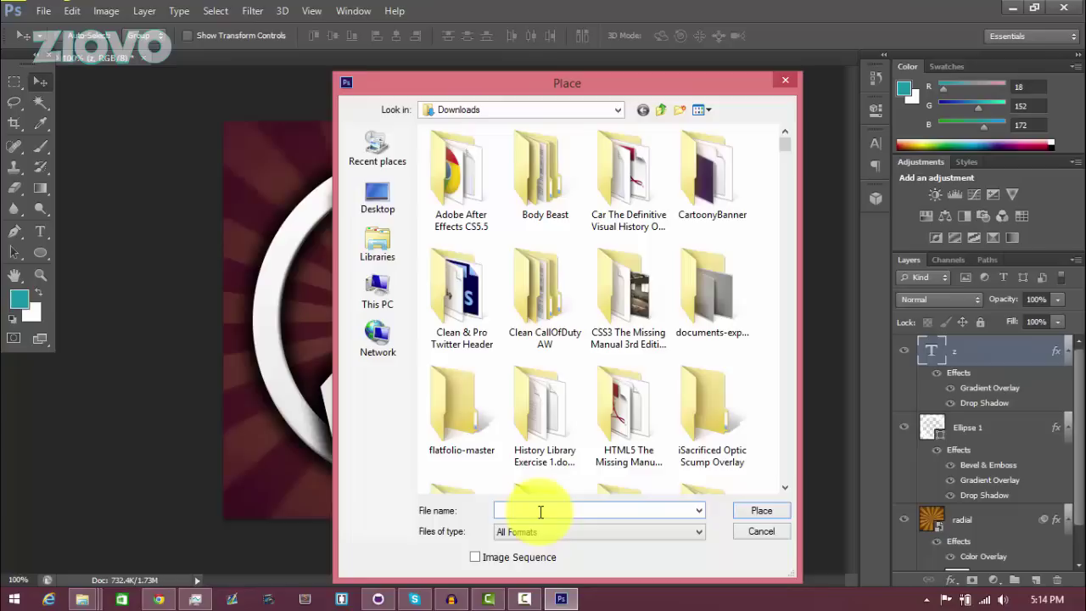
{"action": "type", "text": "fla"}
{"action": "key", "text": "Down"}
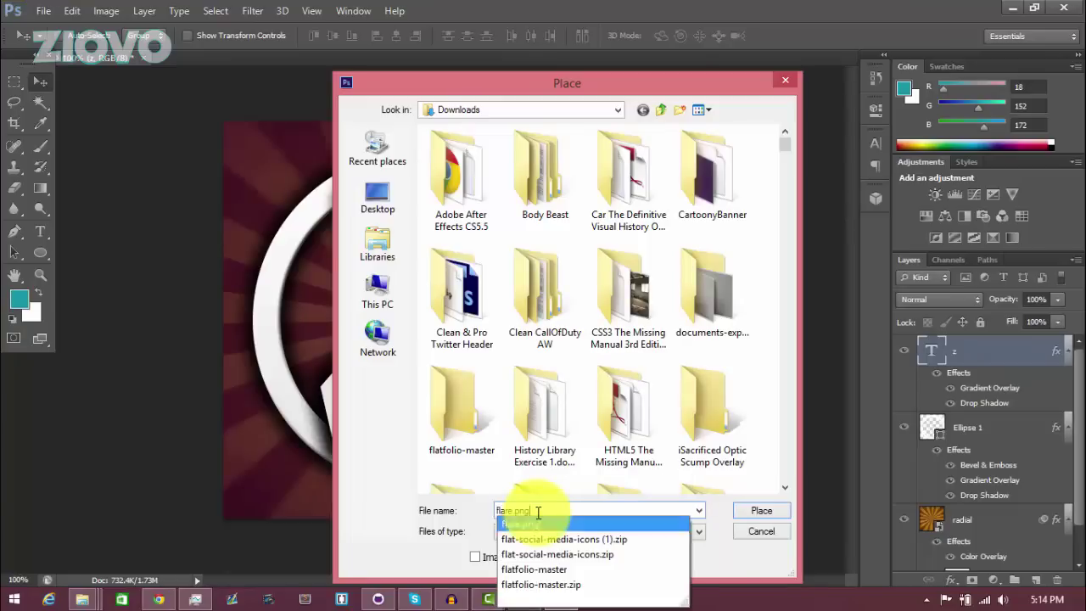
{"action": "key", "text": "Return"}
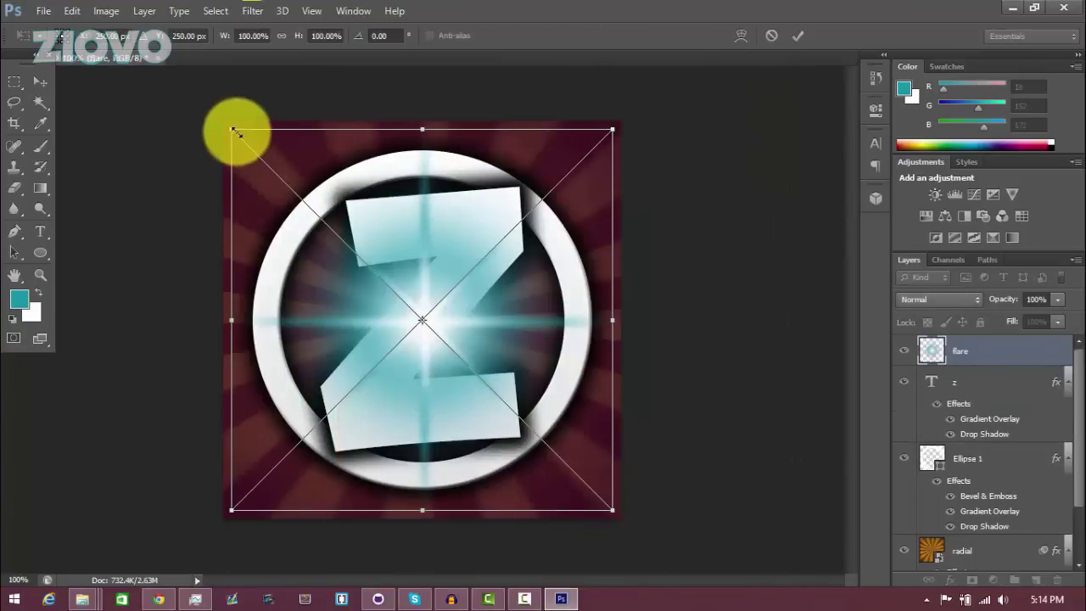
Shrink the flare to 65%, position it over the Z's upper-right corner, and commit.
{"action": "left_click_drag", "start_coordinate": [231, 129], "coordinate": [367, 261]}
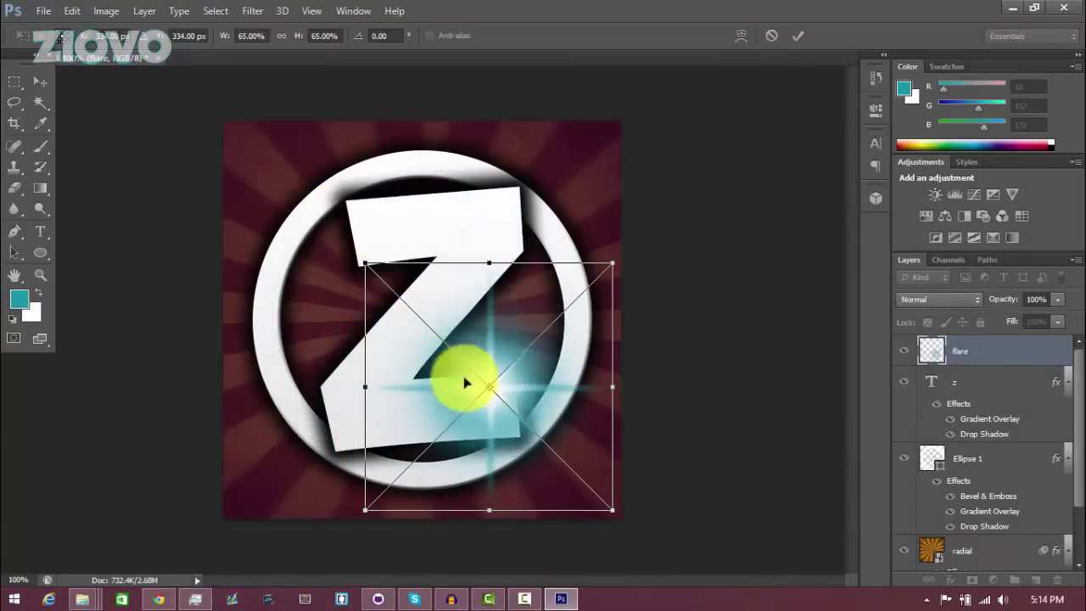
{"action": "left_click_drag", "start_coordinate": [548, 412], "coordinate": [555, 275]}
{"action": "left_click", "coordinate": [798, 36]}
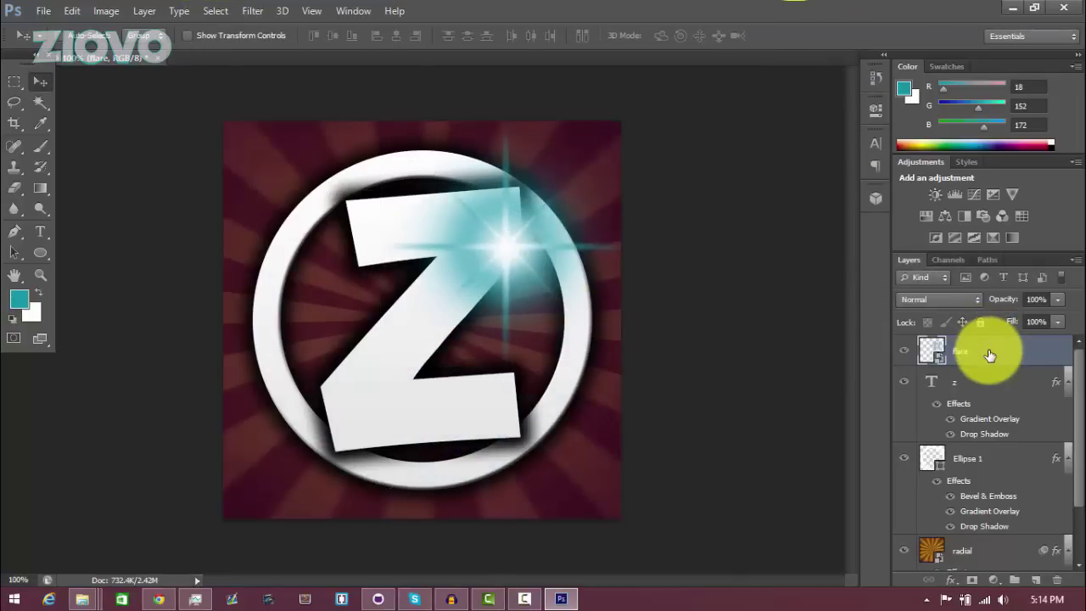
{"action": "right_click", "coordinate": [988, 353]}
{"action": "left_click", "coordinate": [703, 90]}
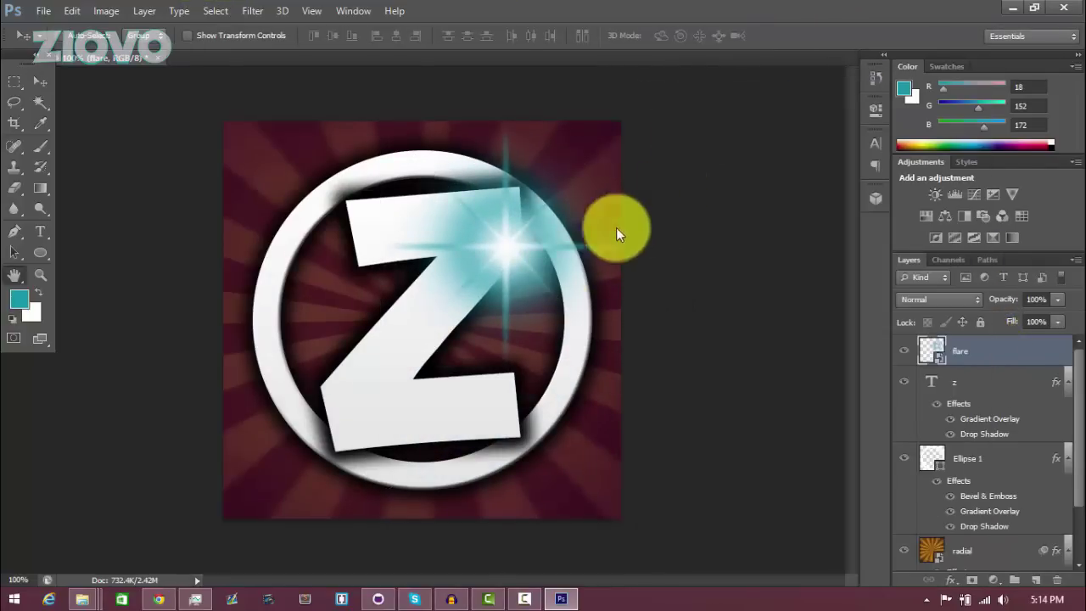
Give the flare layer a magenta Color Overlay at 45% opacity.
{"action": "left_click", "coordinate": [648, 311]}
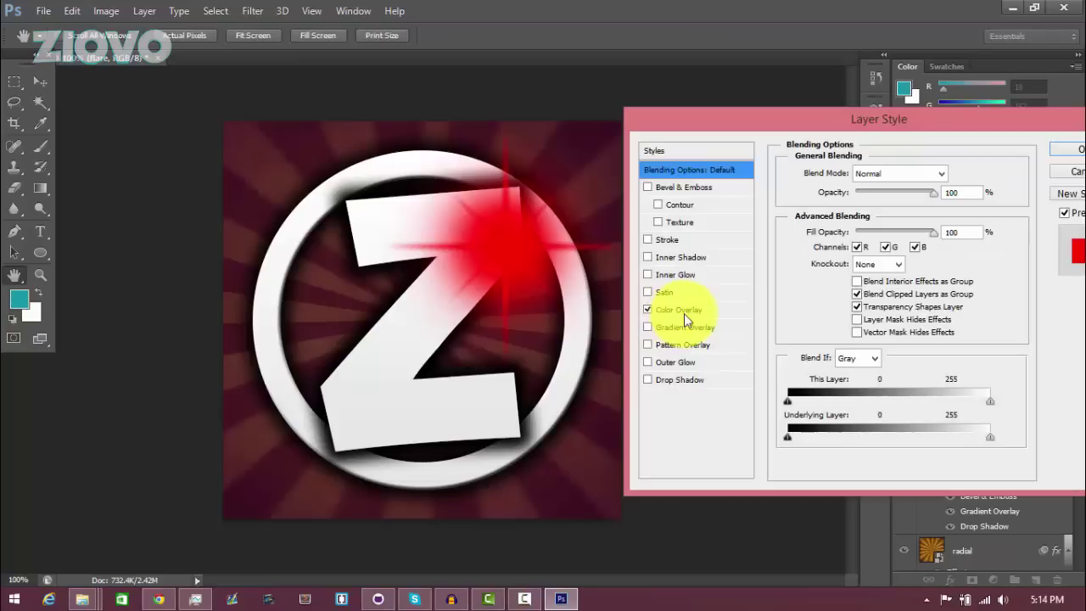
{"action": "left_click", "coordinate": [684, 313]}
{"action": "left_click", "coordinate": [962, 177]}
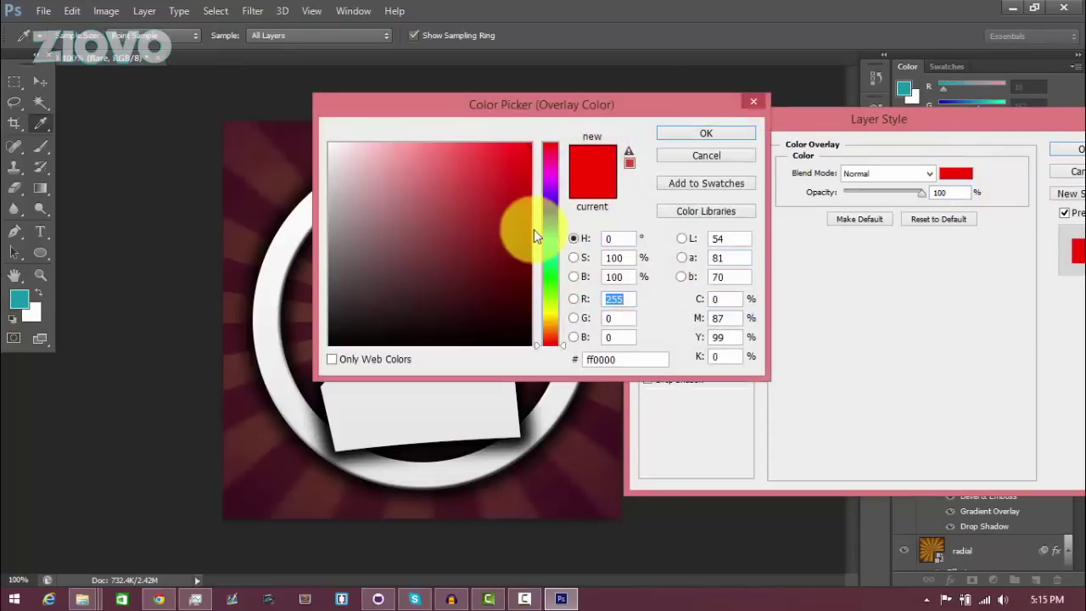
{"action": "left_click", "coordinate": [552, 182]}
{"action": "left_click", "coordinate": [674, 140]}
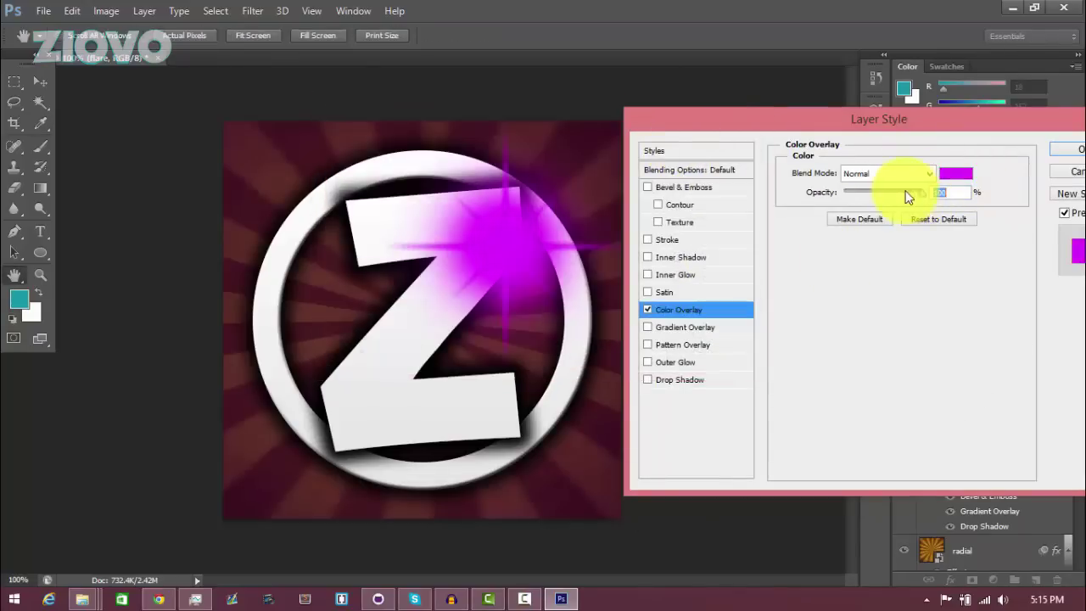
{"action": "left_click", "coordinate": [879, 194]}
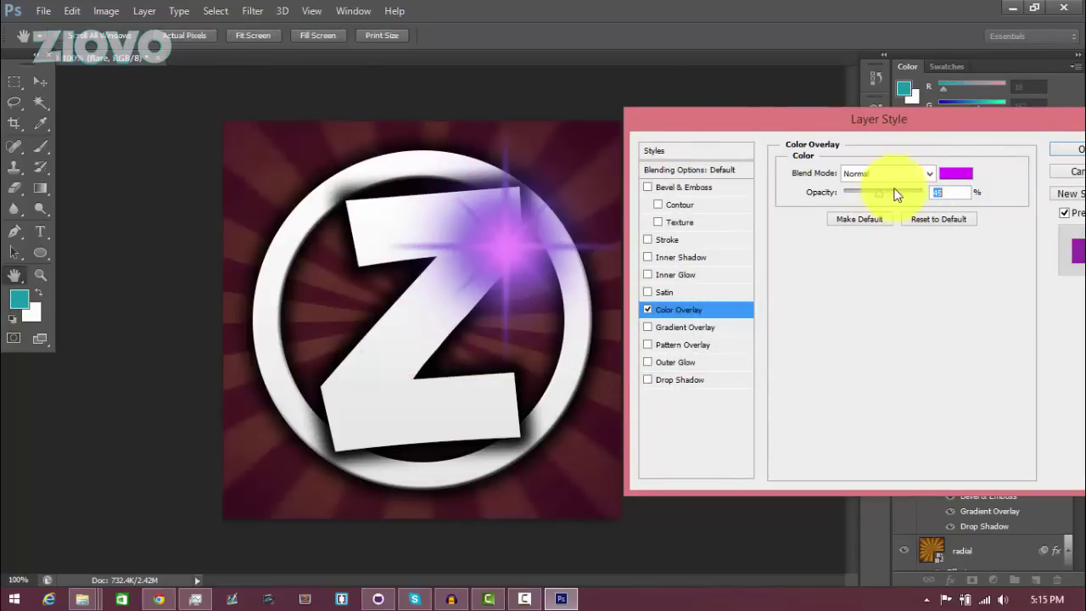
{"action": "left_click", "coordinate": [1068, 155]}
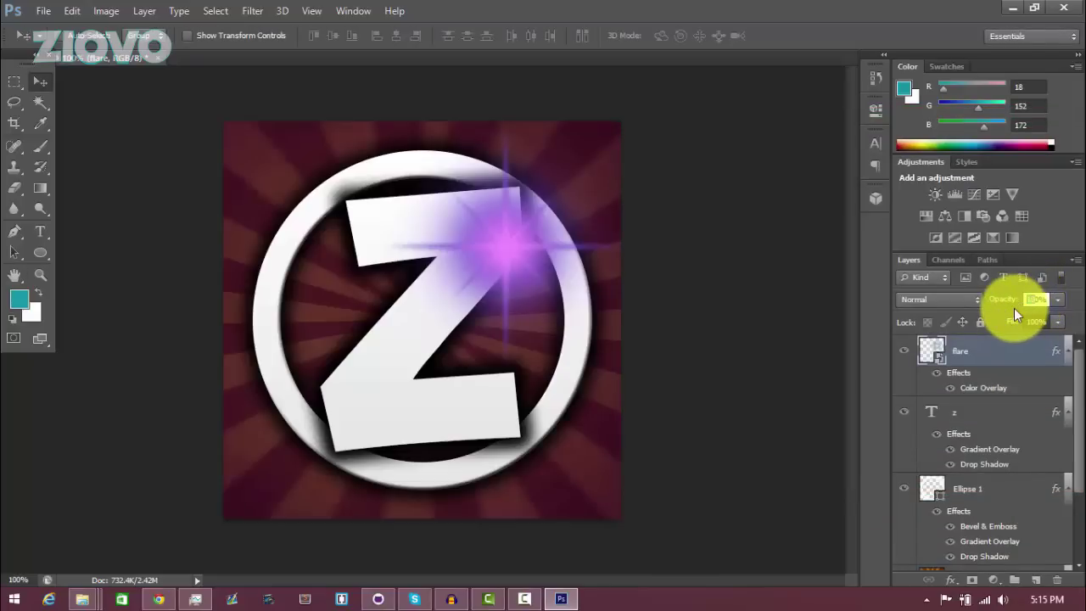
Lower the flare layer's opacity to 30%, dismissing the invalid-value warning.
{"action": "type", "text": "30"}
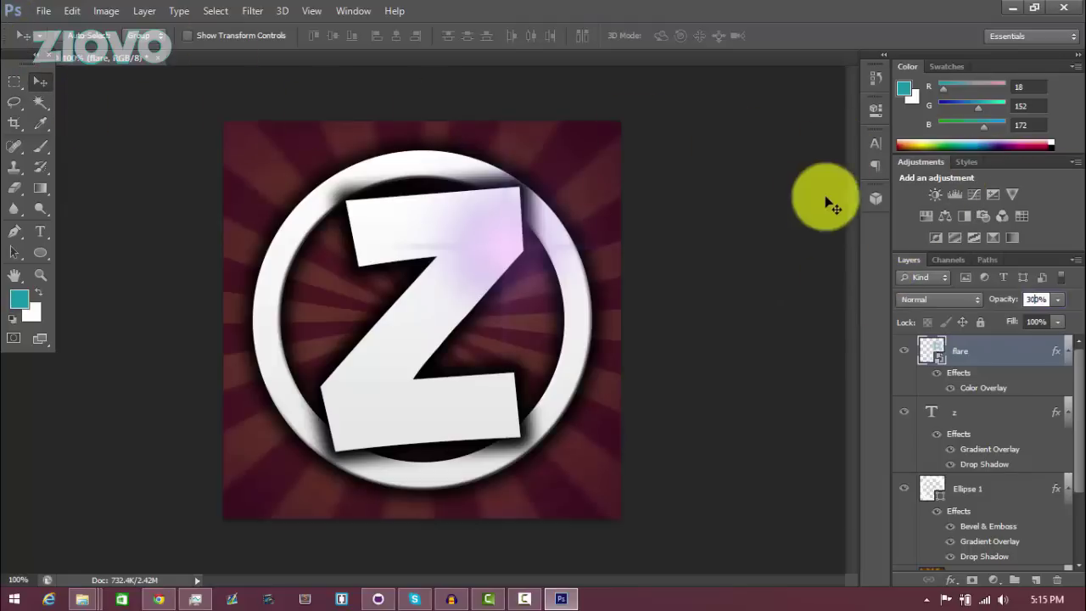
{"action": "key", "text": "Return"}
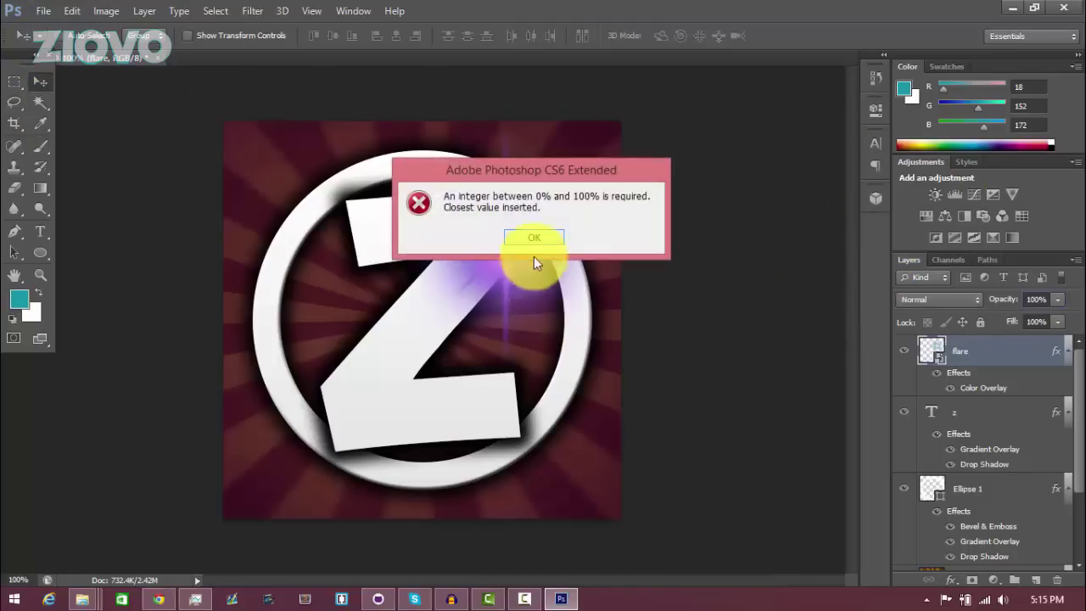
{"action": "left_click", "coordinate": [539, 240]}
{"action": "left_click", "coordinate": [1034, 299]}
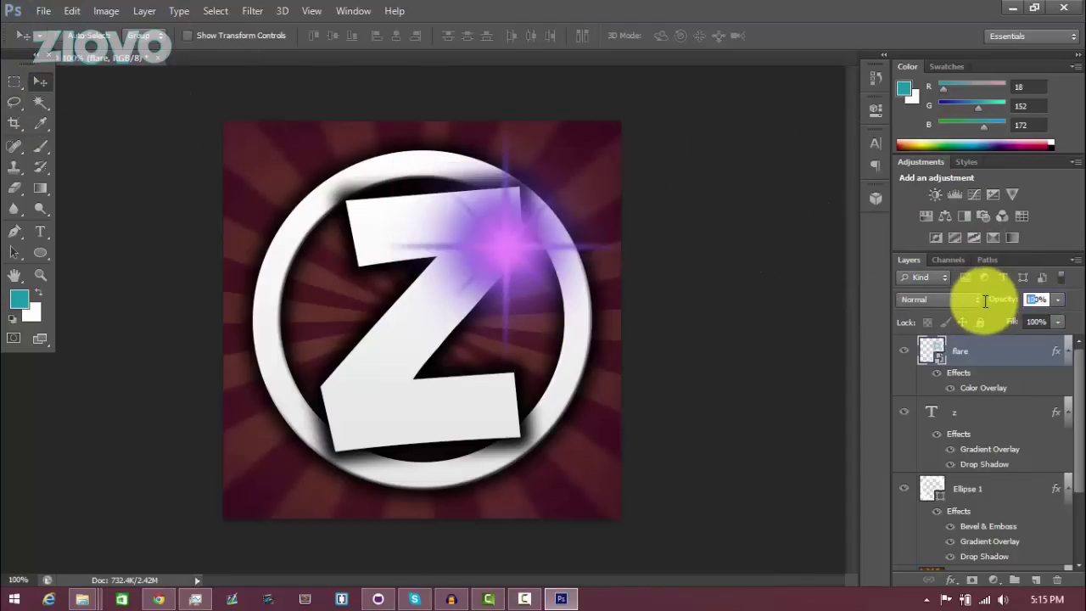
{"action": "type", "text": "30"}
{"action": "key", "text": "Return"}
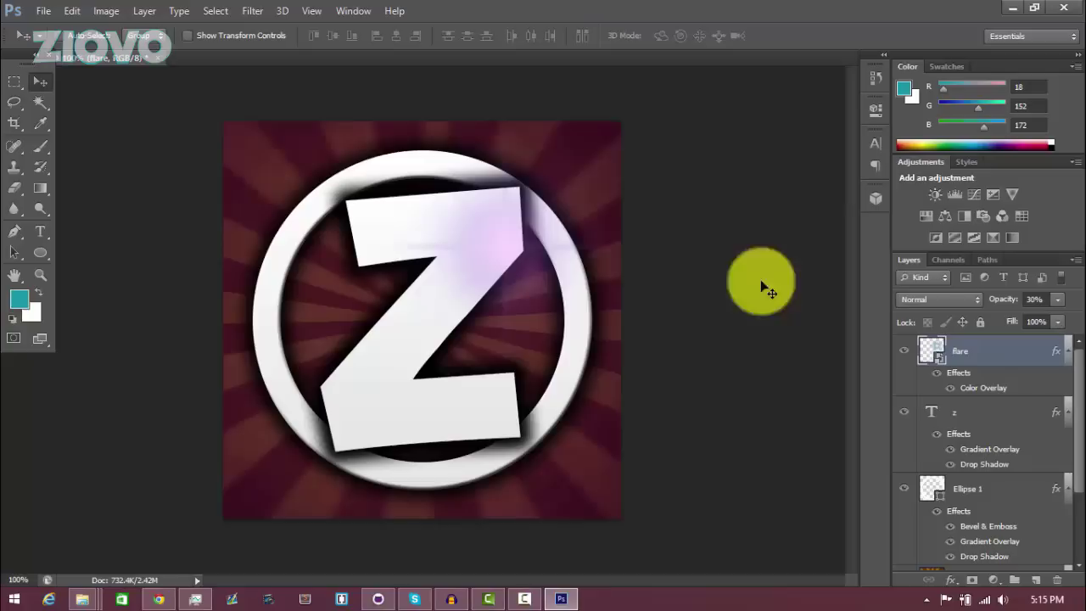
Save the picture via Save As in PNG format with the file name 'pic'.
{"action": "left_click", "coordinate": [47, 11]}
{"action": "left_click", "coordinate": [111, 194]}
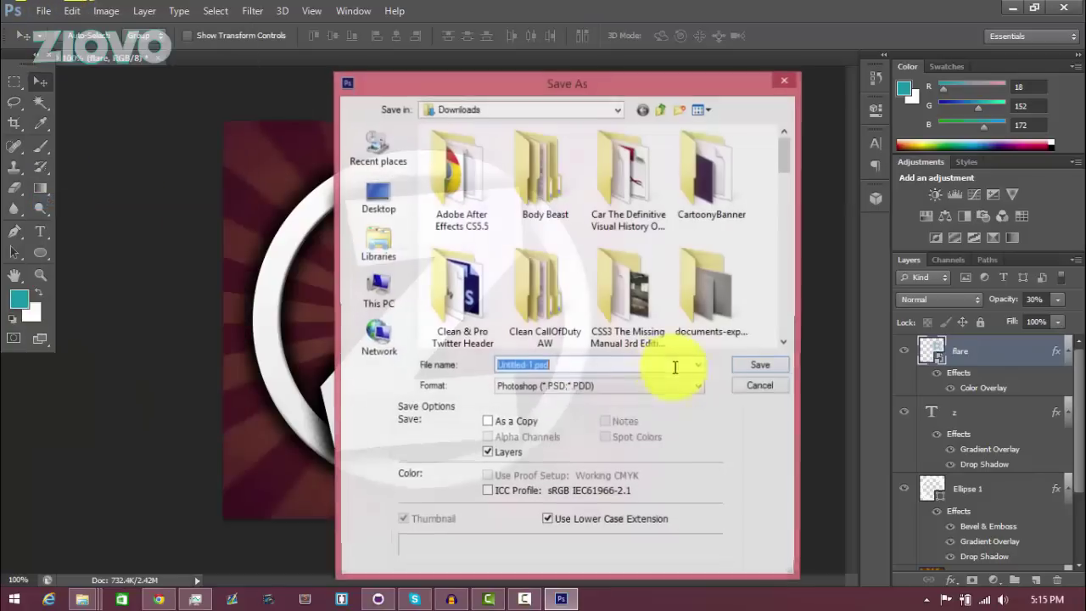
{"action": "left_click", "coordinate": [666, 386]}
{"action": "left_click", "coordinate": [644, 331]}
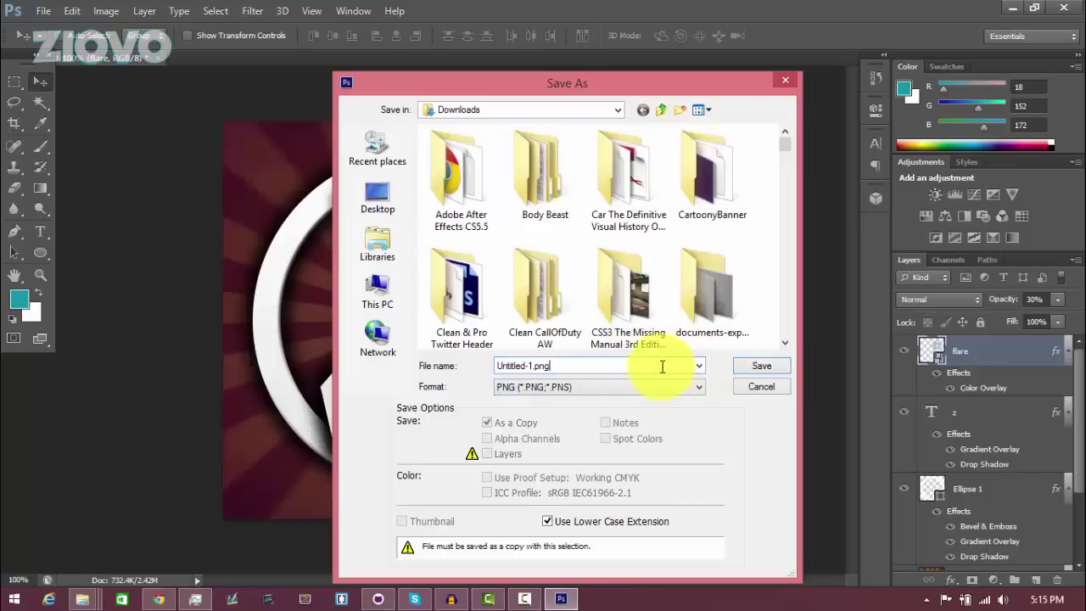
{"action": "key", "text": "ctrl+a"}
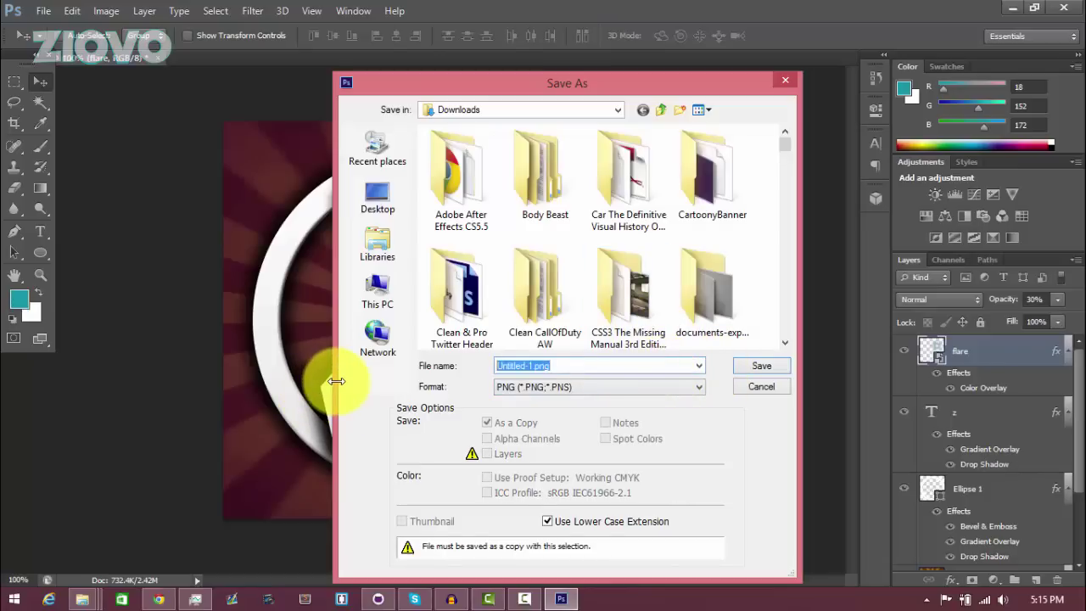
{"action": "type", "text": "pic"}
{"action": "left_click", "coordinate": [759, 367]}
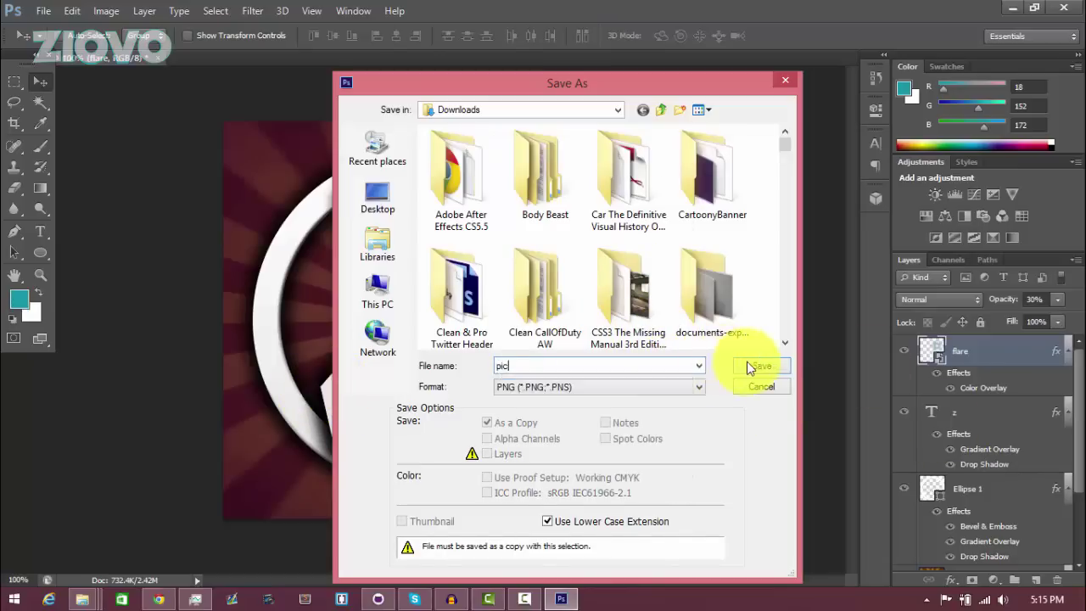